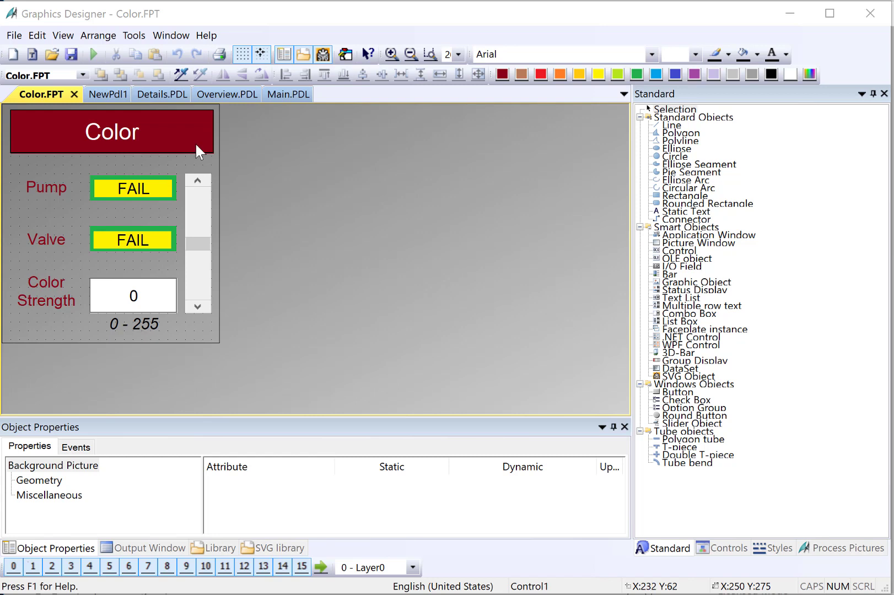
- Run the Details.PDL picture in runtime and try out the color strength sliders for green, red and blue
left_click(163, 94)
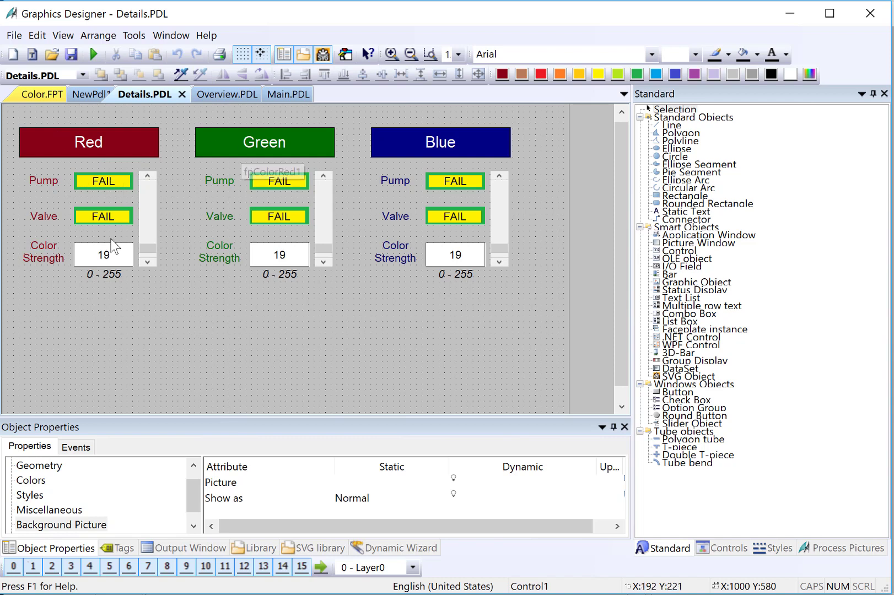
key("ctrl+r")
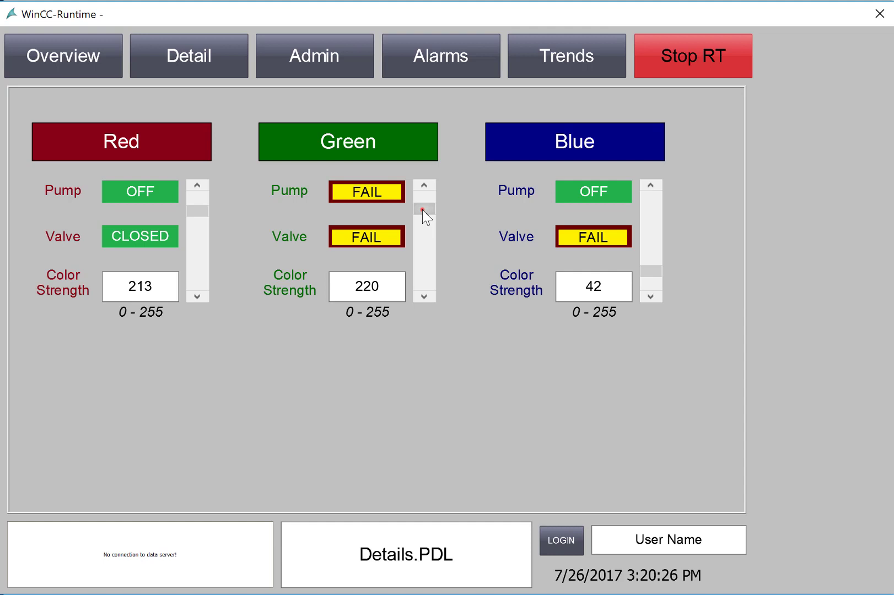
left_click_drag(422, 209, 390, 253)
left_click_drag(196, 213, 199, 253)
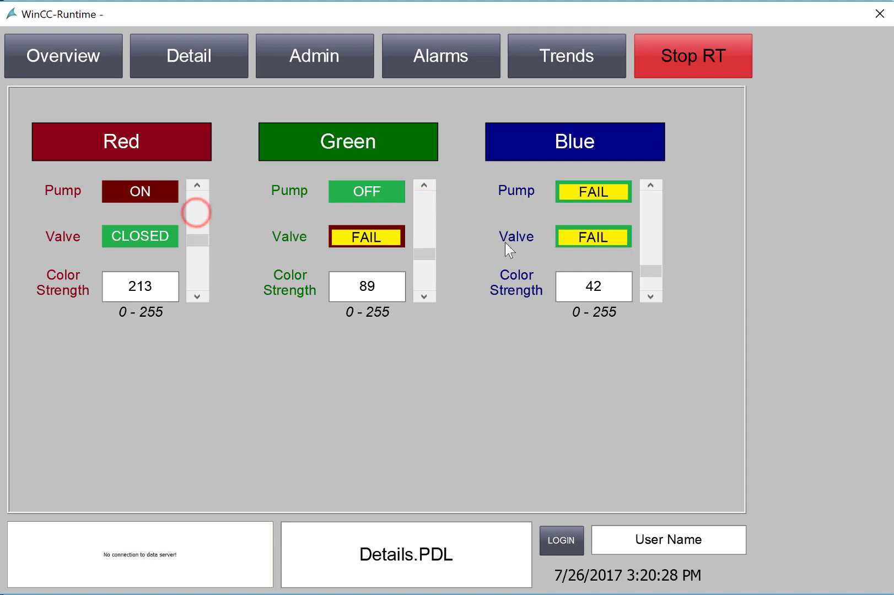
left_click_drag(653, 274, 653, 224)
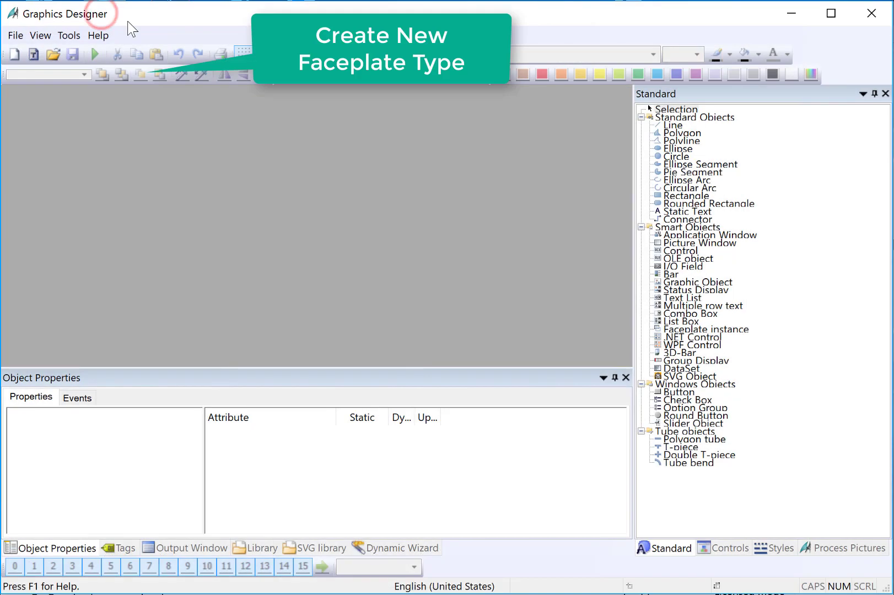
- Create a new faceplate type and set its picture width to 250 and picture height to 275
left_click(17, 36)
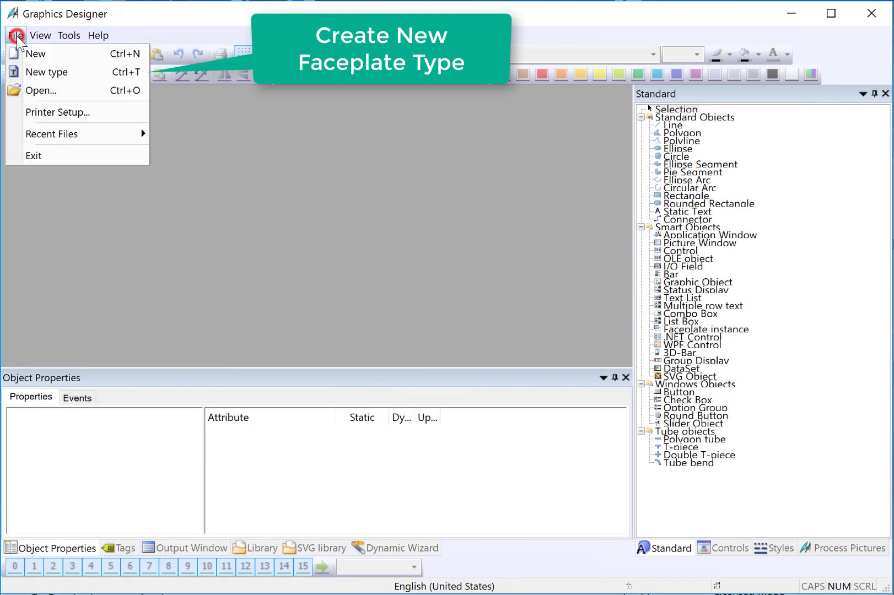
left_click(30, 72)
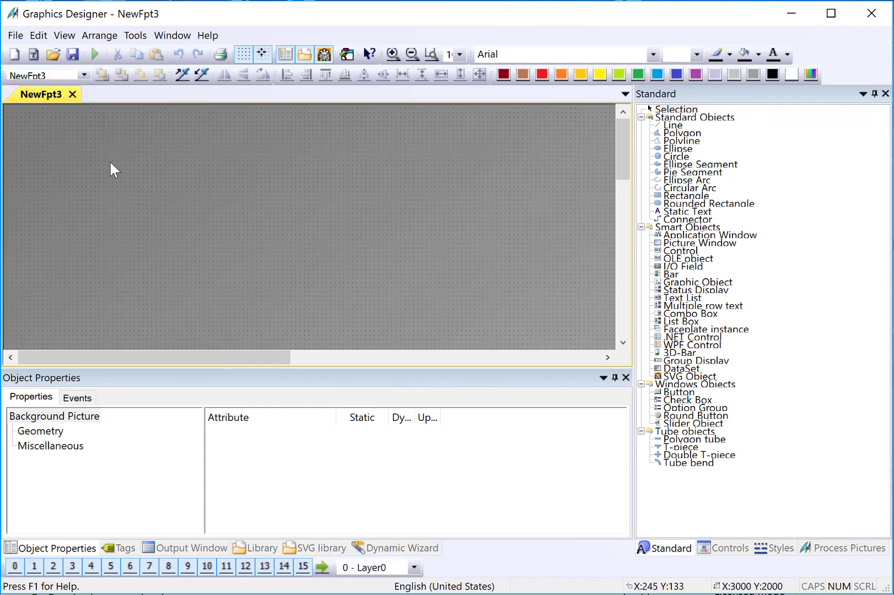
left_click(40, 431)
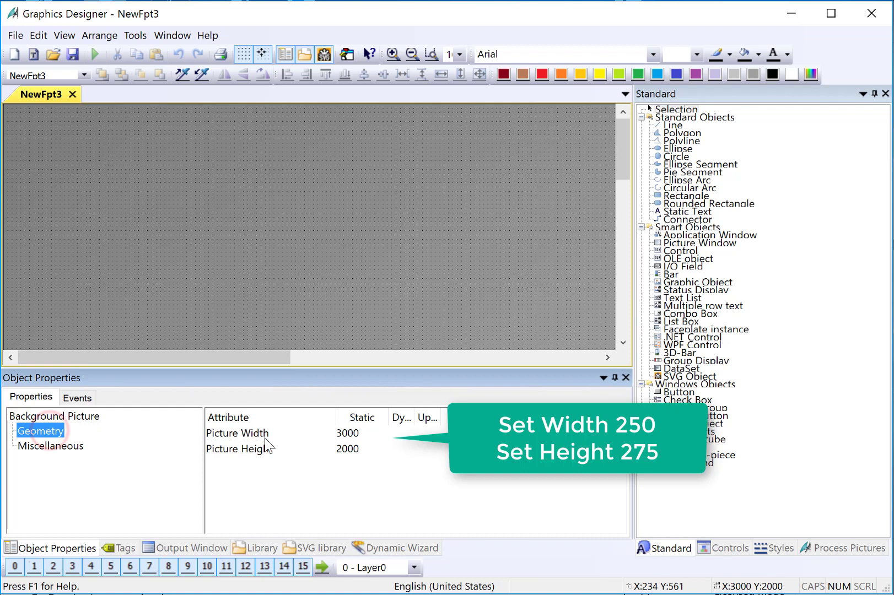
double_click(346, 434)
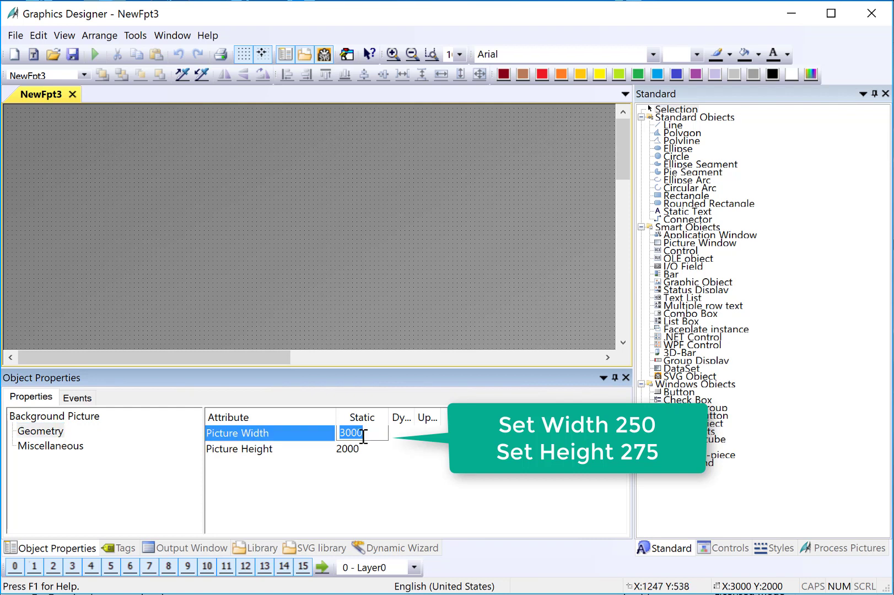
type("250")
key("Return")
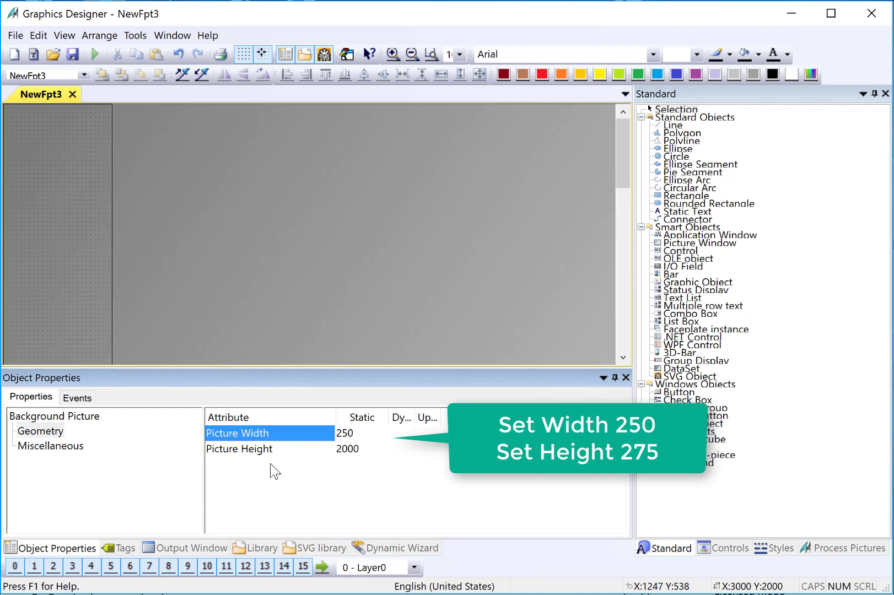
double_click(350, 449)
type("275")
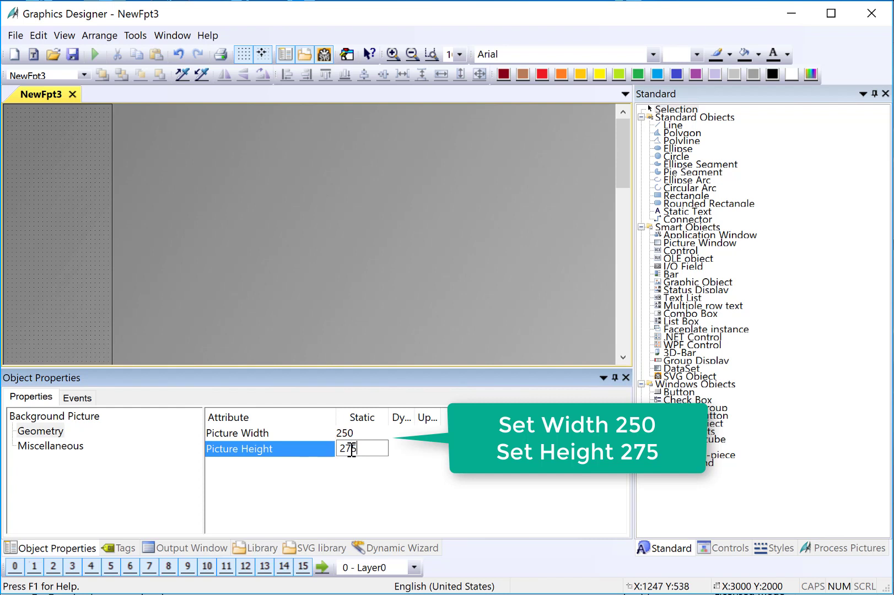
key("Return")
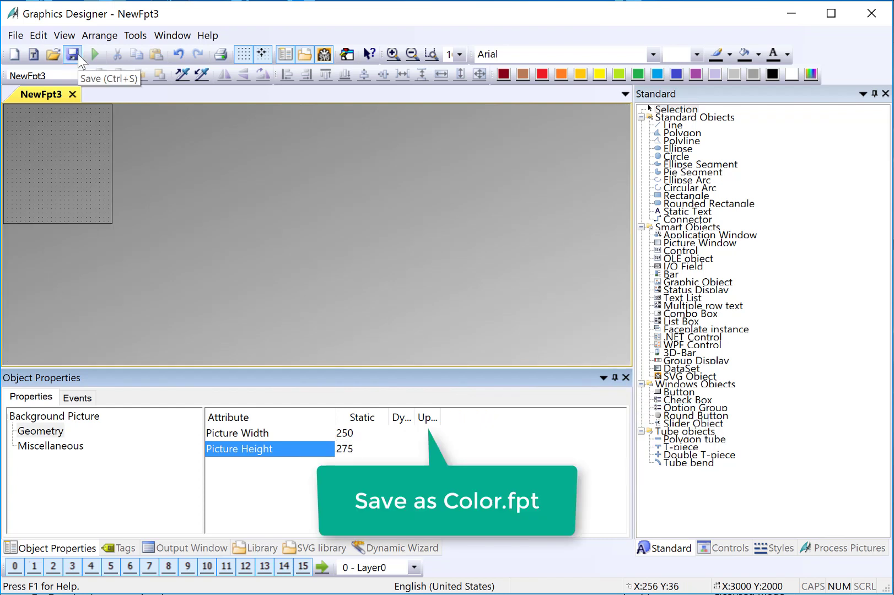
- Save the new faceplate type as Color.FPT in the GraCS folder
left_click(73, 54)
type("Col")
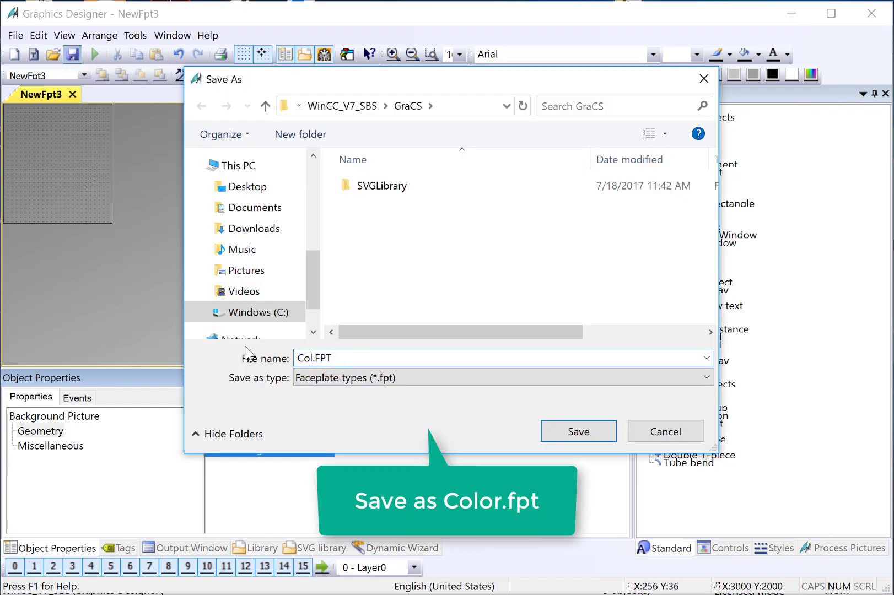
type("or")
left_click(571, 432)
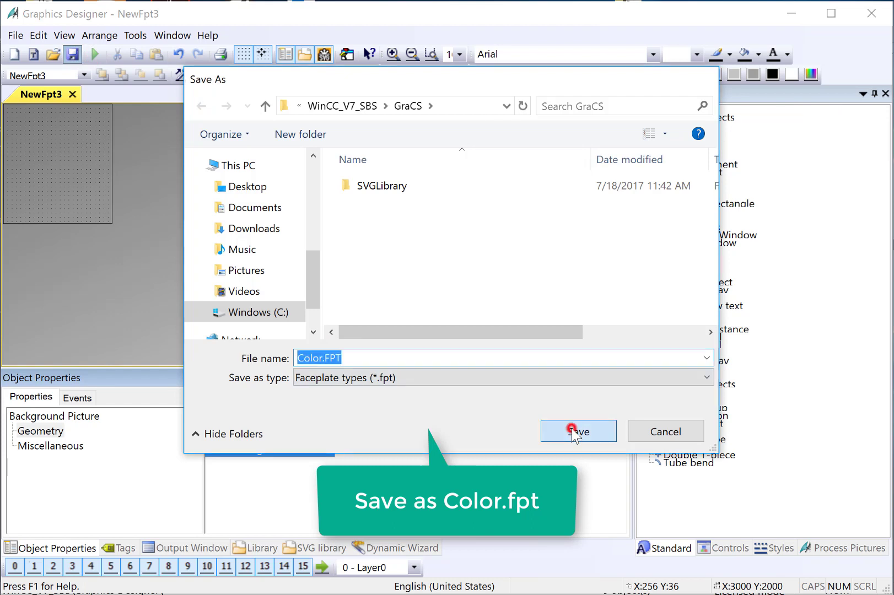
- Add a static text header reading "Color" across the top of the faceplate, about 240 wide and 50 high
left_click(686, 212)
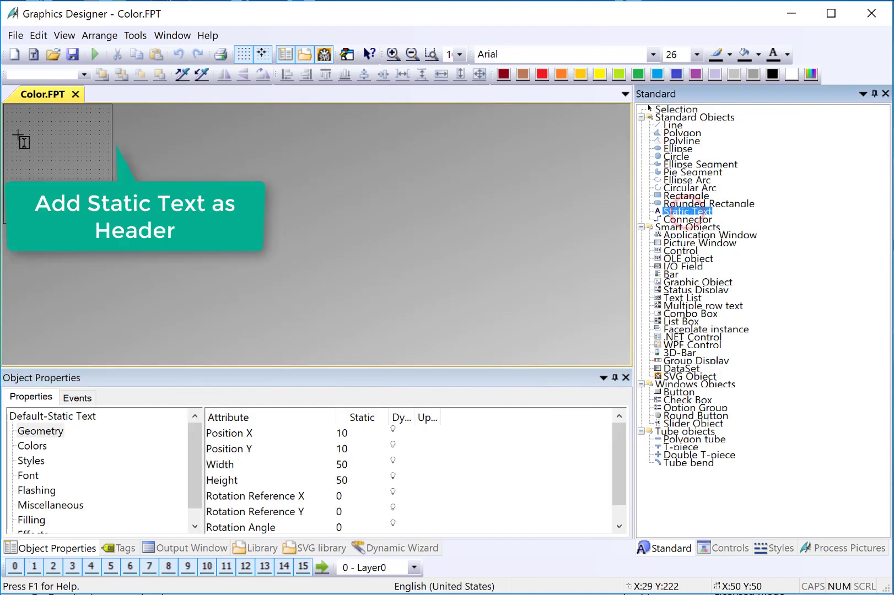
left_click_drag(4, 107, 114, 131)
type("Color")
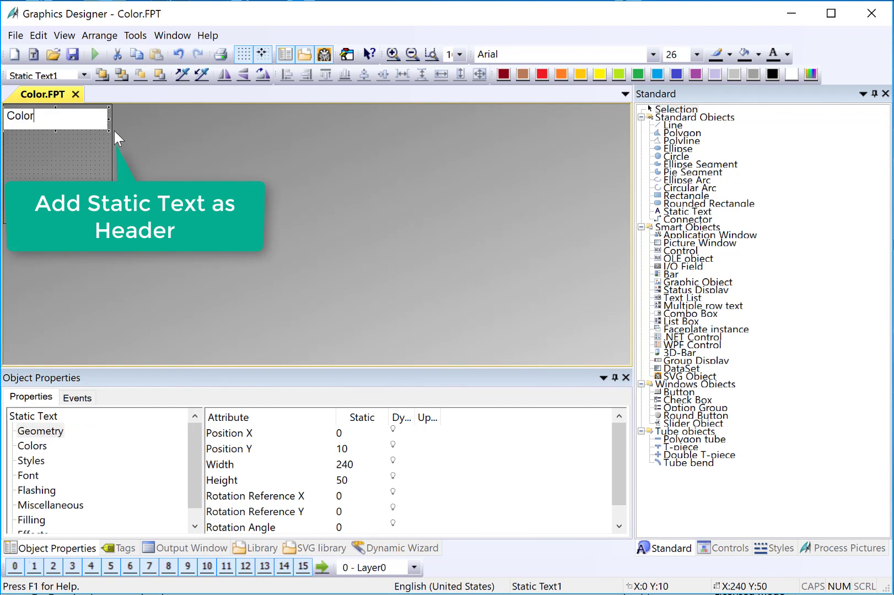
key("Return")
- Give the "Color" header a dark red background and a white (FFFFFF) font color
left_click(506, 77)
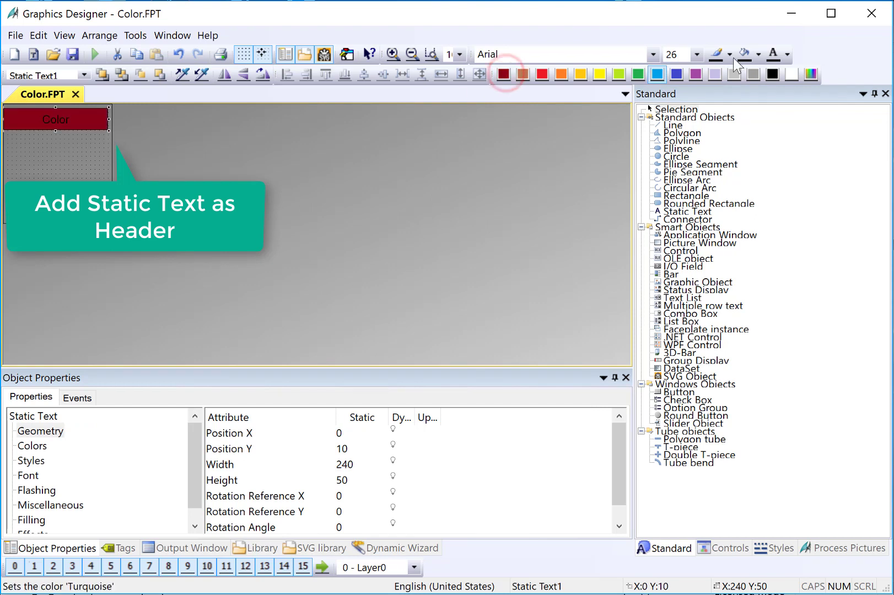
left_click(787, 54)
left_click(846, 145)
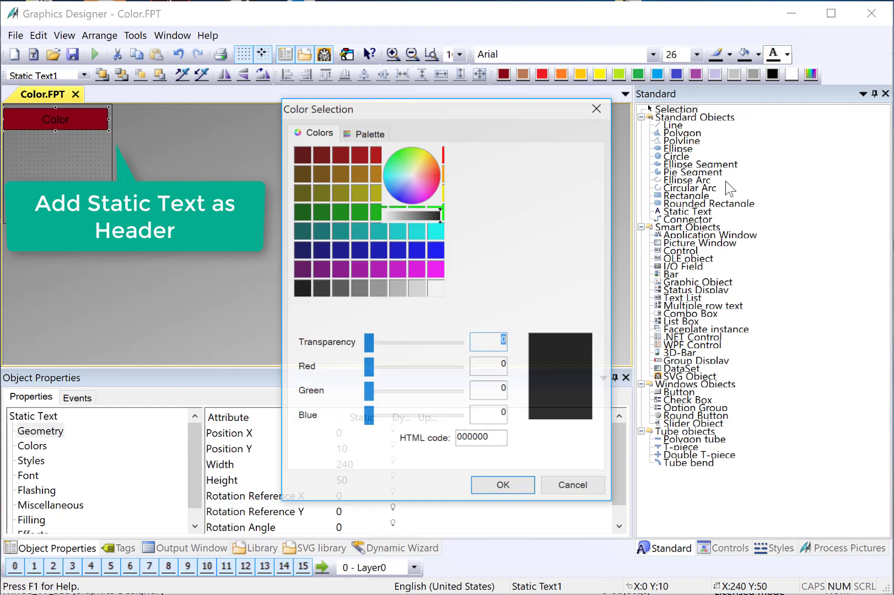
left_click(436, 289)
left_click(489, 485)
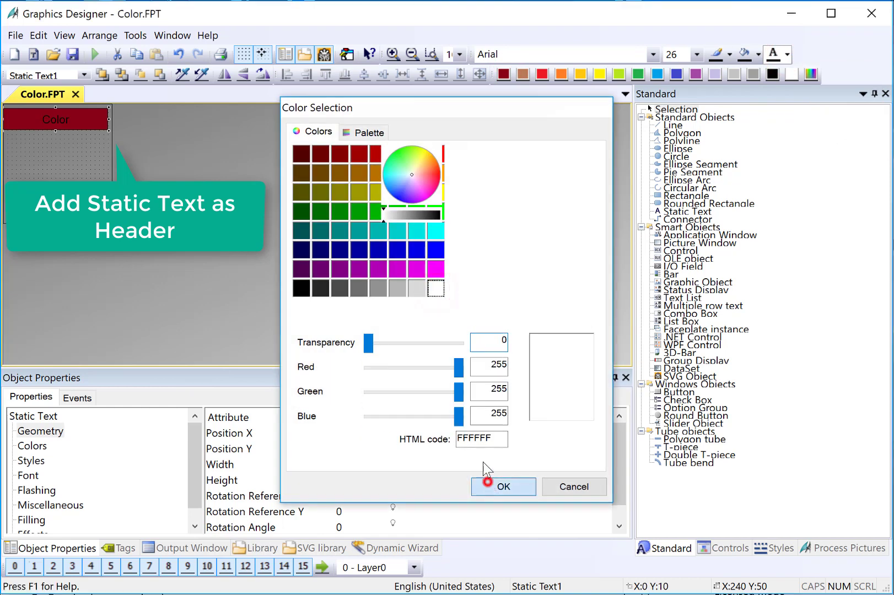
- Move the "Color" header to about X 3, Y 7 so it sits centered in the faceplate's width
left_click(392, 53)
left_click(393, 53)
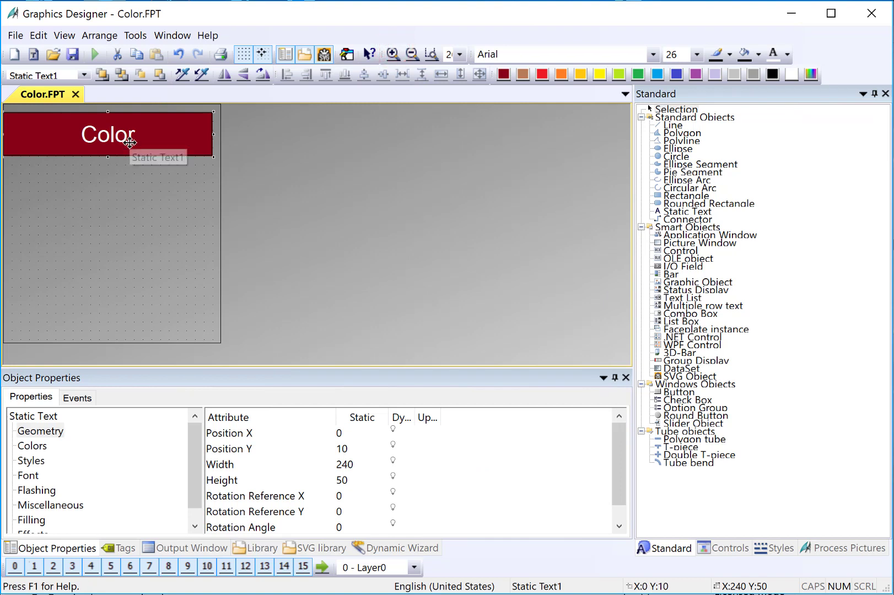
left_click_drag(129, 142, 129, 144)
- Duplicate the header, place the copy below it at X 10, Y 70, narrow it to 100 and change its text to "Pump"
right_click(113, 144)
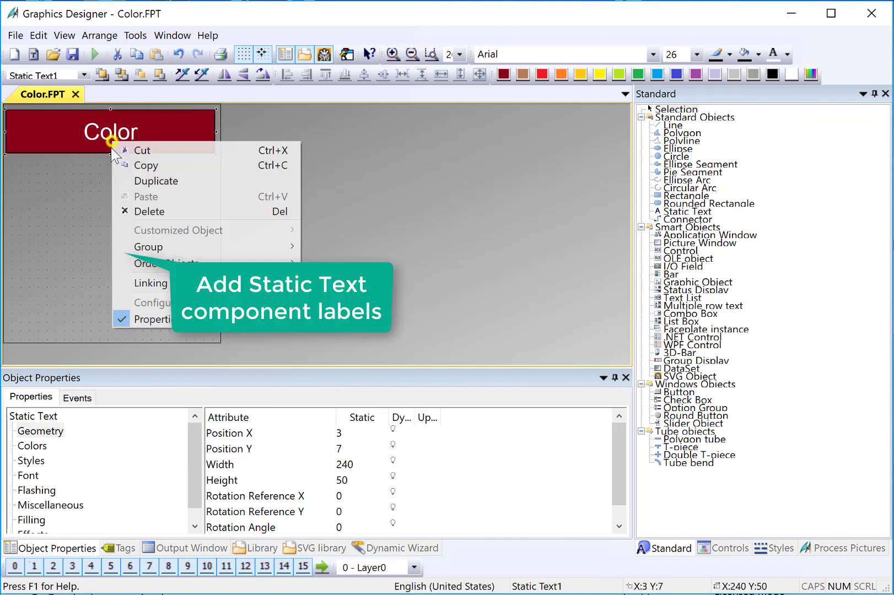
left_click(122, 180)
left_click_drag(103, 199, 104, 199)
left_click_drag(221, 186, 99, 186)
double_click(68, 189)
type("Pump")
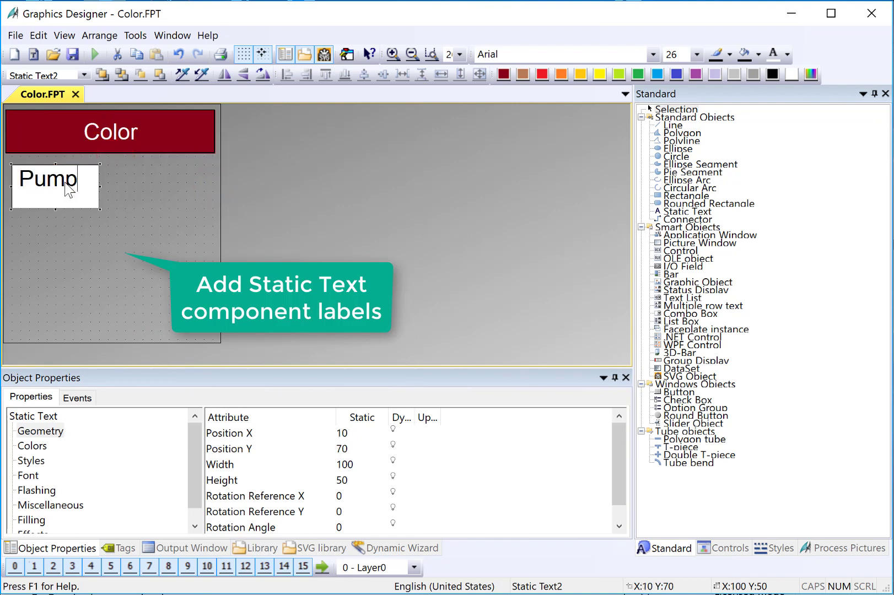
key("Escape")
- Duplicate the "Pump" label, place the copy beneath it at X 10, Y 130 and change its text to "Valve"
right_click(64, 181)
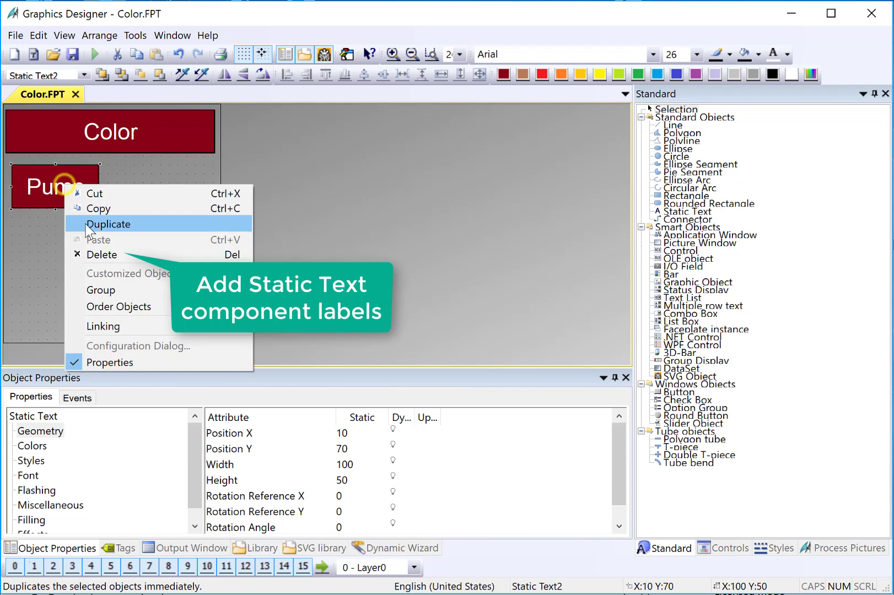
left_click(85, 223)
left_click_drag(72, 211, 57, 244)
double_click(57, 244)
type("Valve")
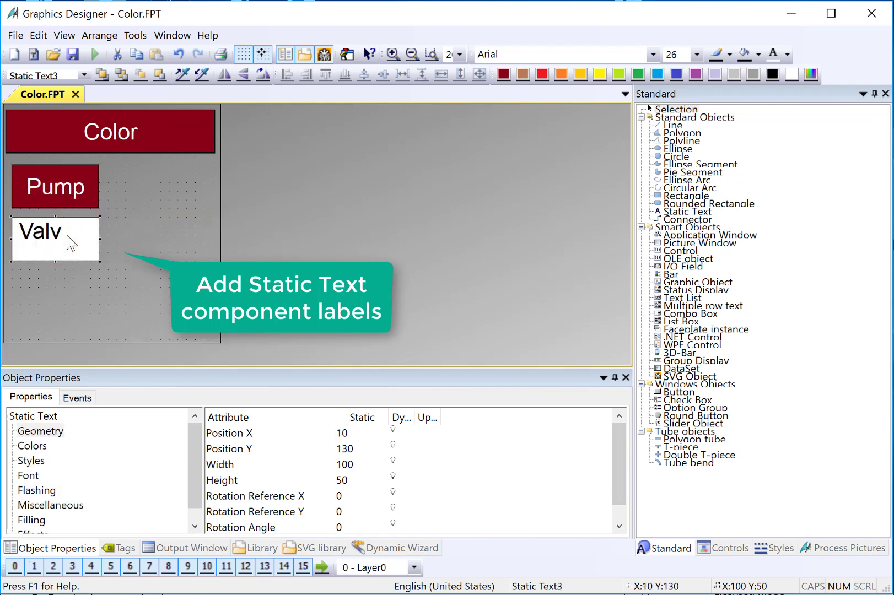
key("Escape")
- Duplicate the "Valve" label, place the copy beneath it at X 10, Y 190 and change its text to "Color Strength" on two lines
right_click(66, 236)
left_click(107, 275)
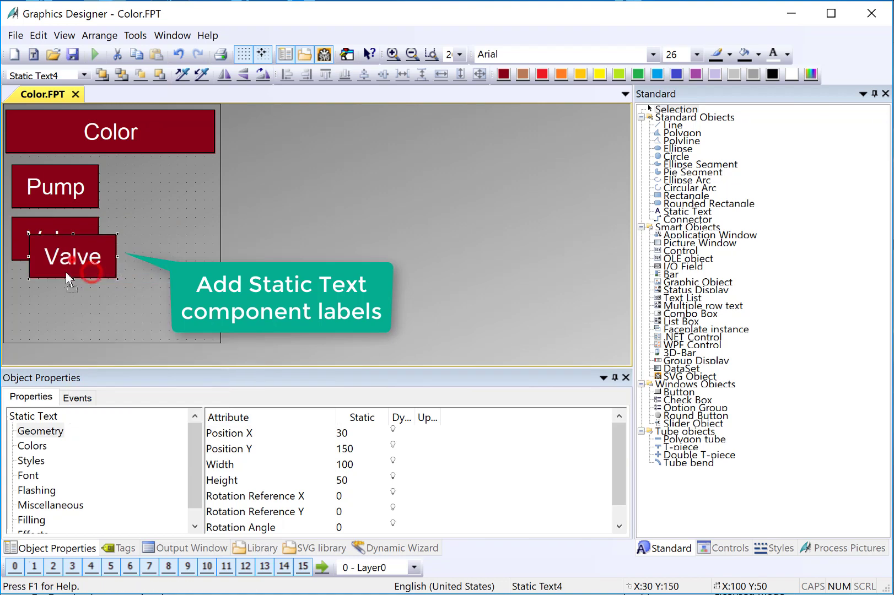
left_click_drag(75, 261, 57, 297)
double_click(60, 295)
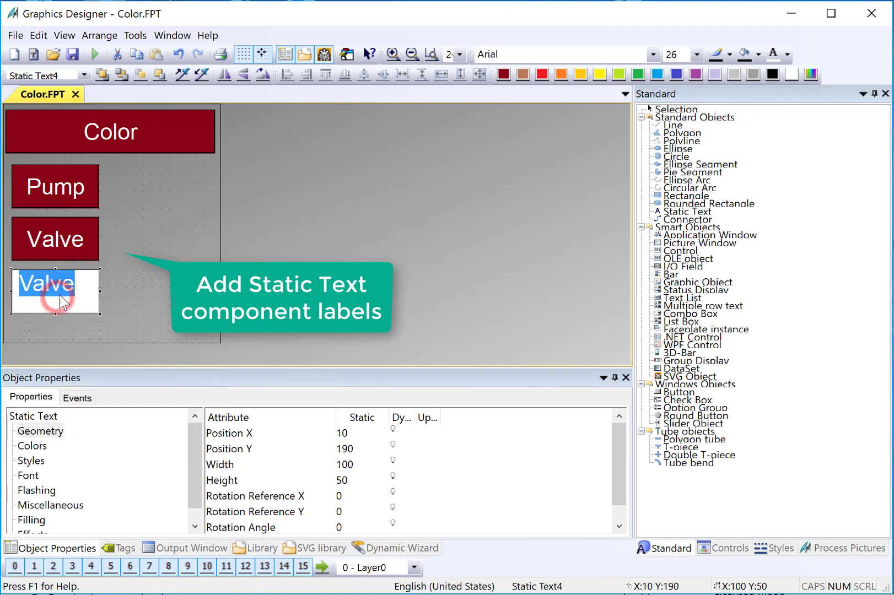
type("Color")
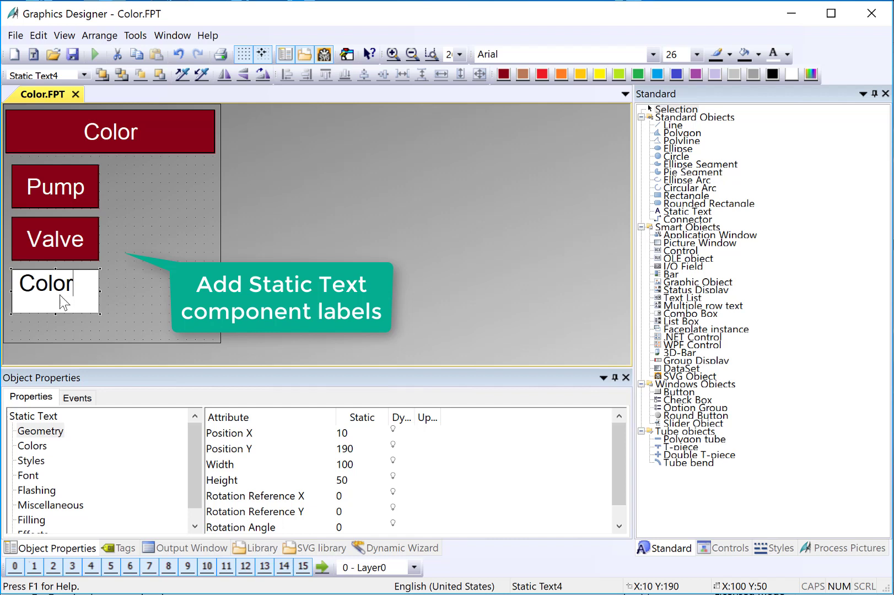
key("BackSpace")
key("BackSpace")
key("BackSpace")
key("BackSpace")
key("BackSpace")
type("Strength")
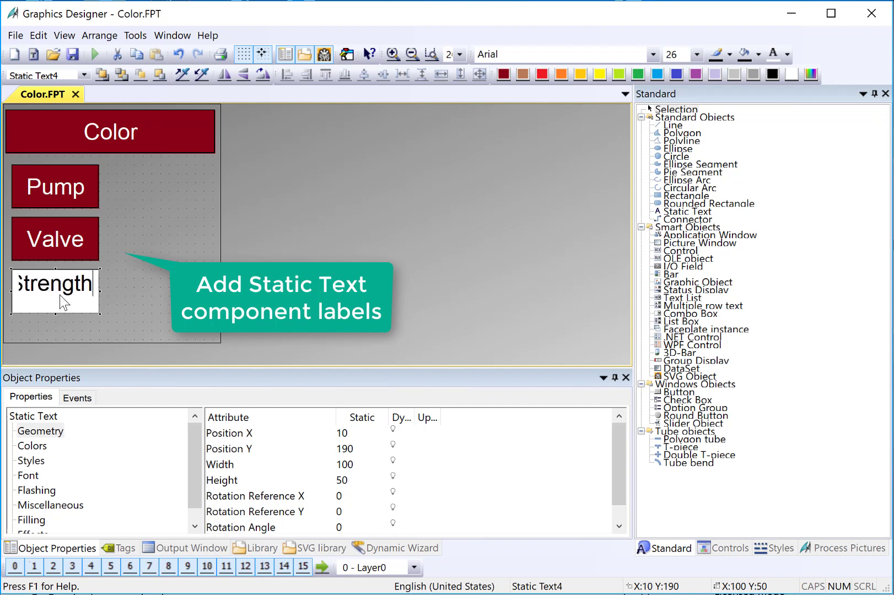
key("Escape")
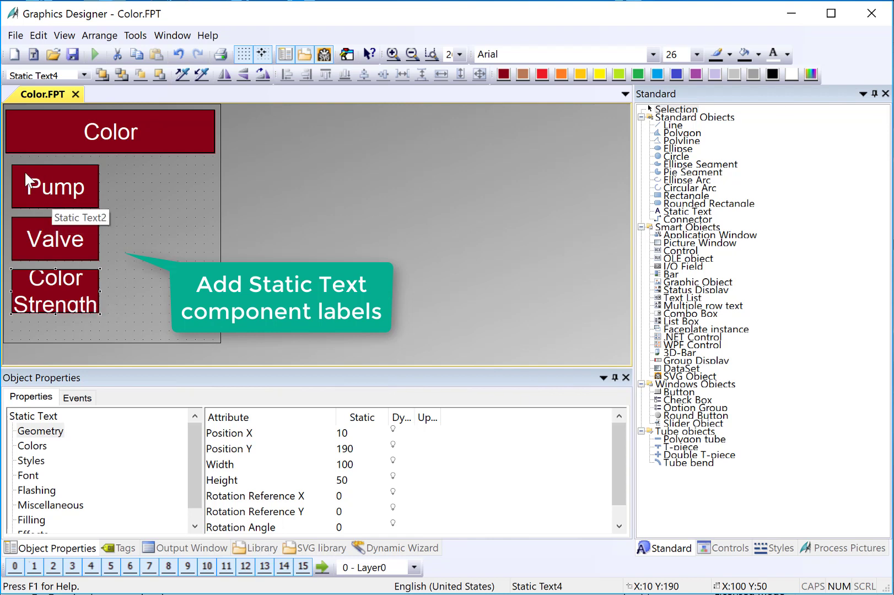
- Set the font size of the Pump, Valve and Color Strength labels to 18
left_click_drag(9, 160, 111, 320)
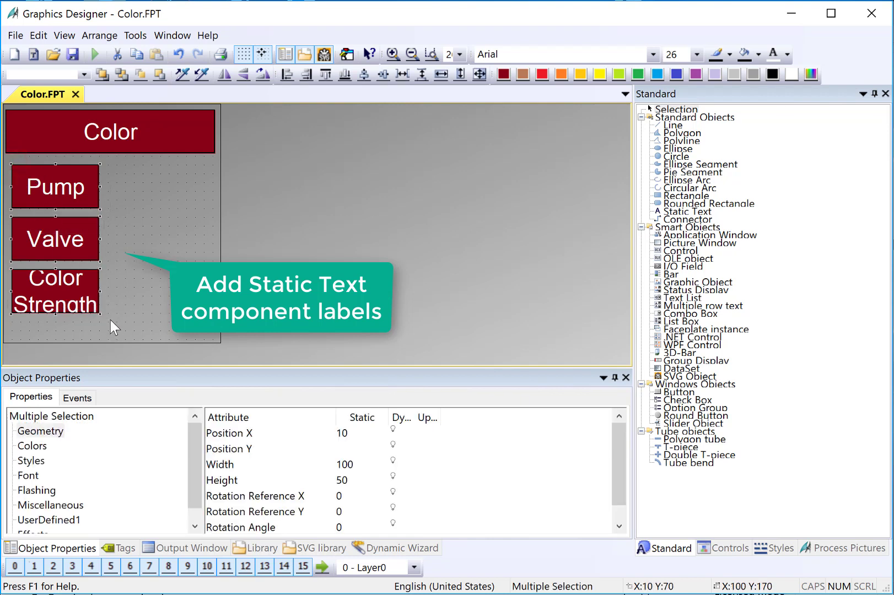
left_click(697, 55)
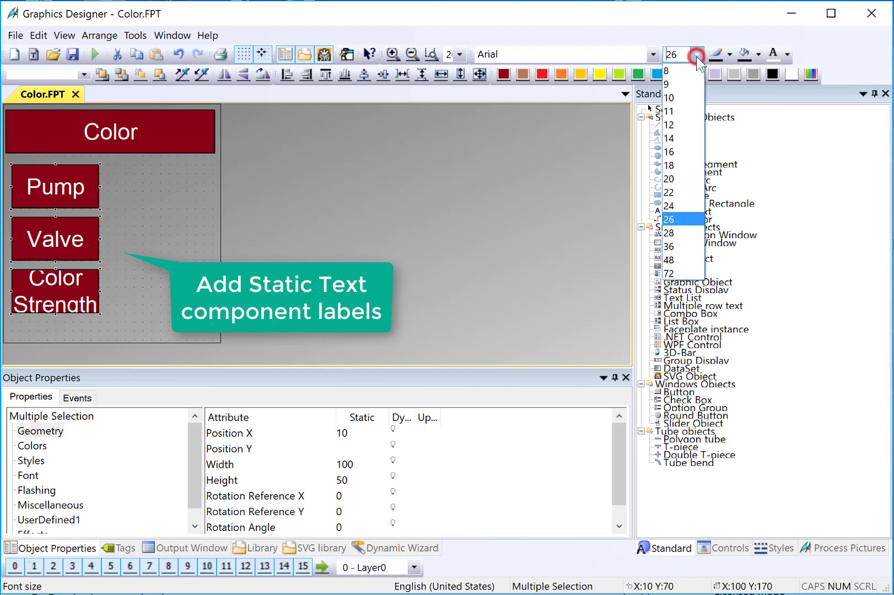
left_click(673, 165)
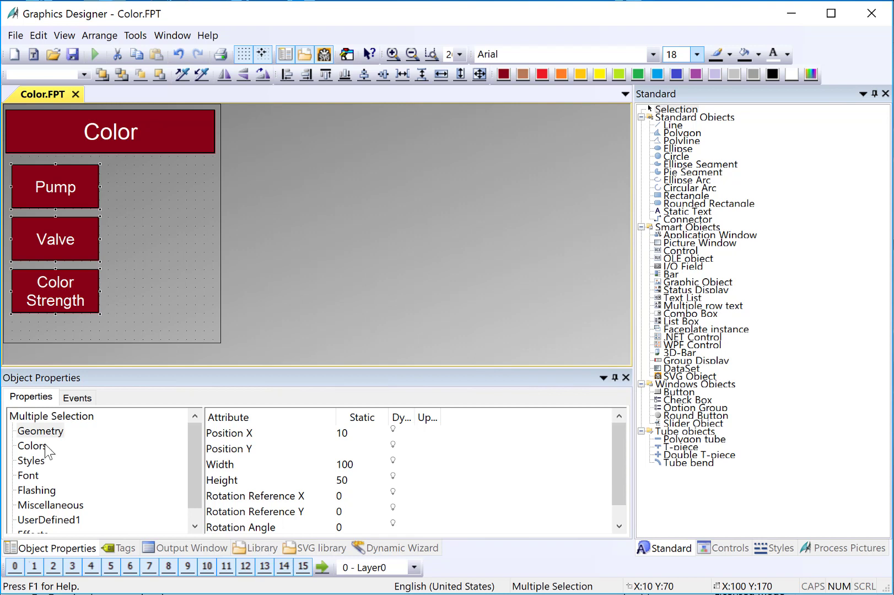
- Set the fill pattern of the three component labels to transparent (pattern 1)
left_click(31, 461)
double_click(220, 463)
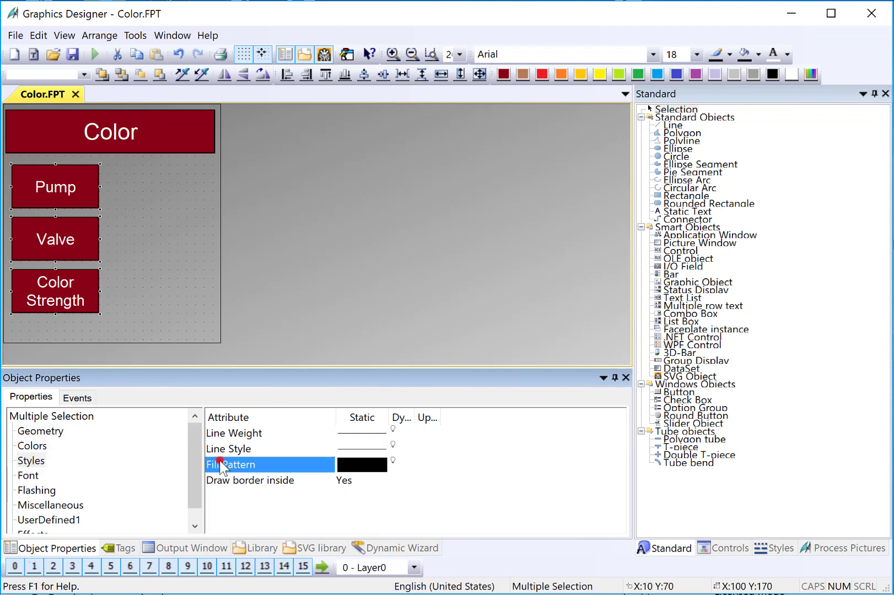
left_click(296, 336)
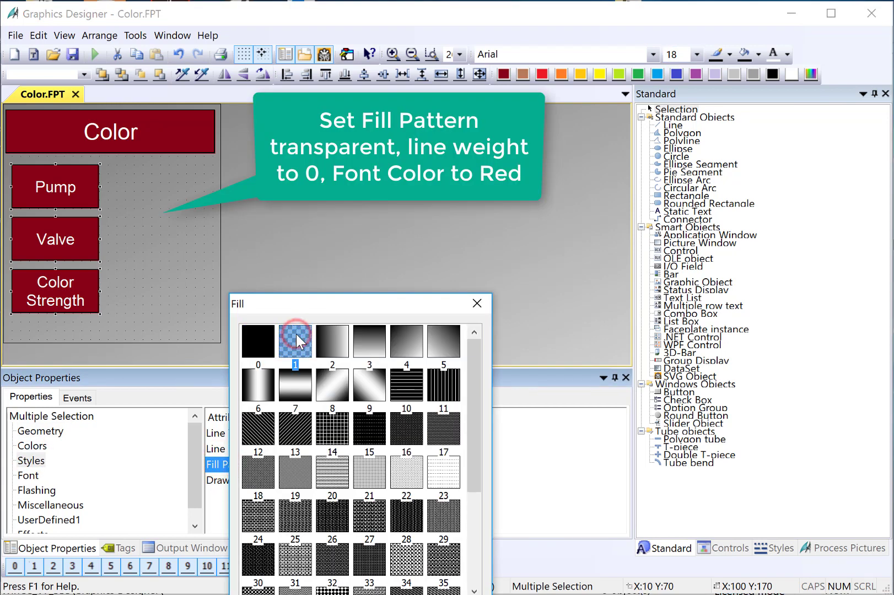
left_click_drag(296, 306, 311, 218)
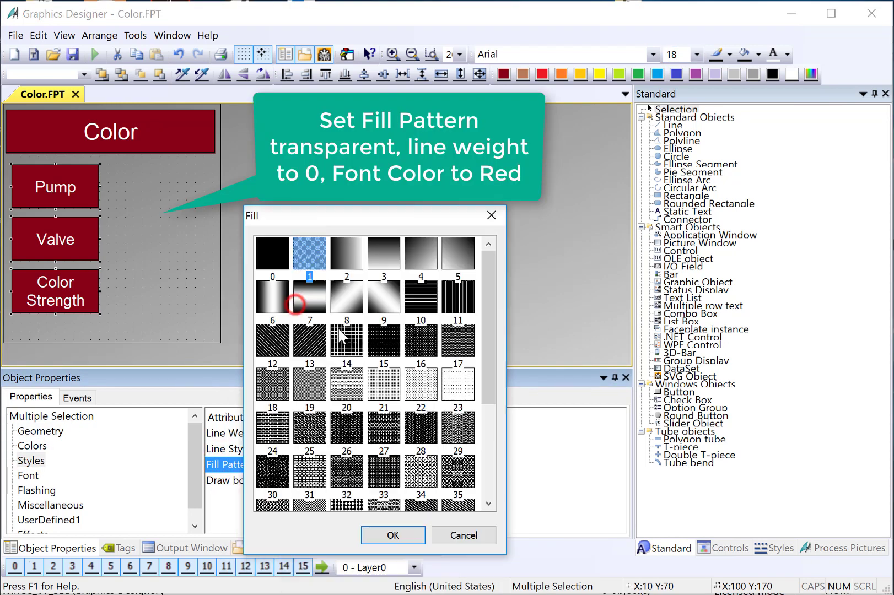
left_click(404, 534)
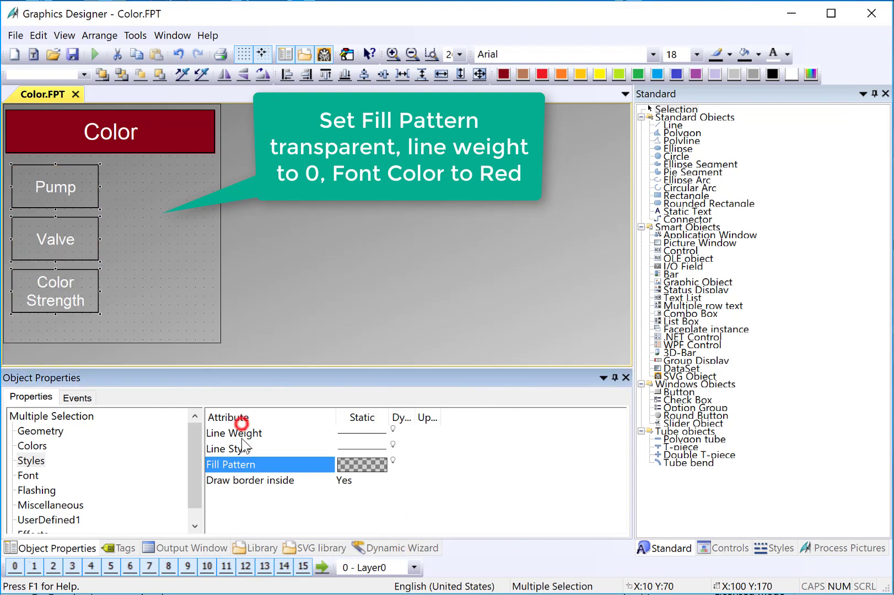
- Set the line weight of the Pump, Valve and Color Strength labels to 0
double_click(241, 433)
left_click(390, 501)
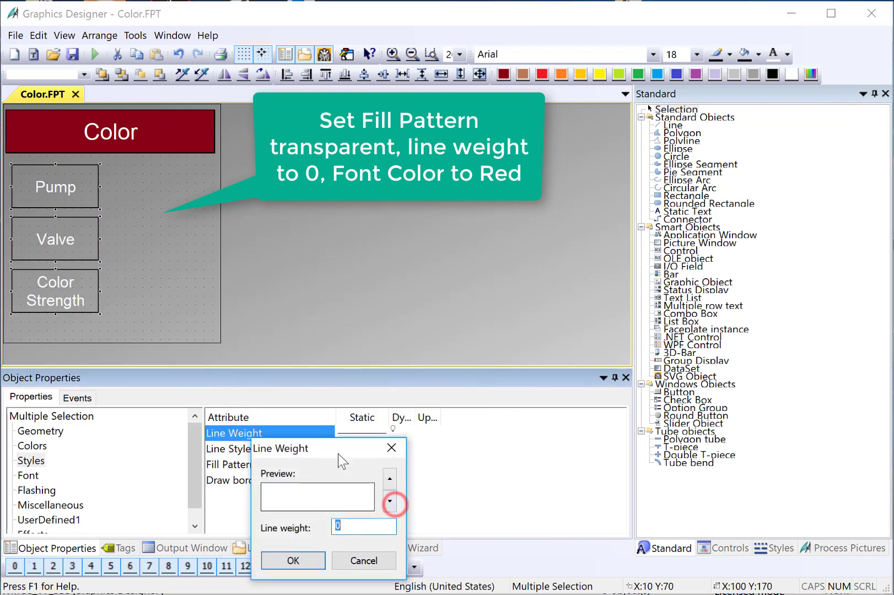
left_click(293, 561)
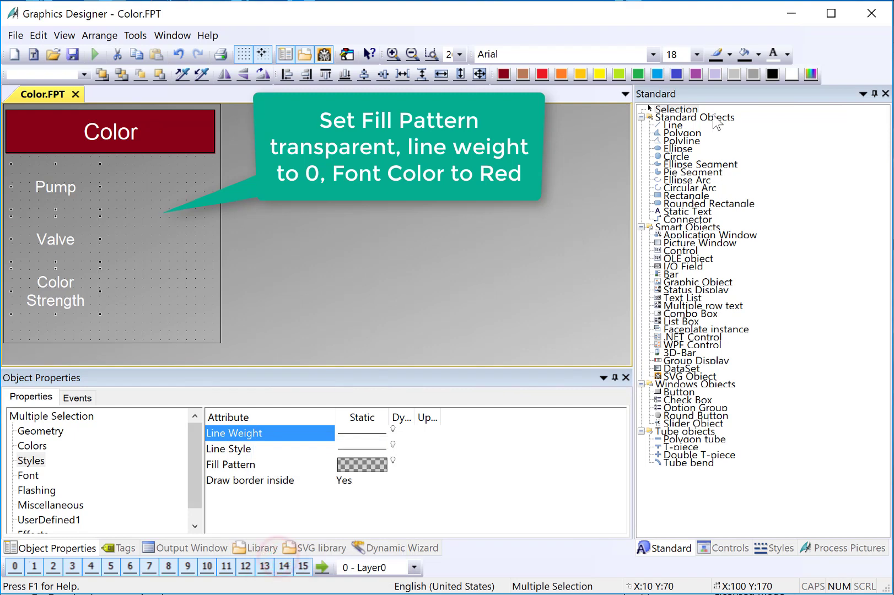
- Set the font color of the three component labels to dark red and align the labels along their left edges
left_click(787, 54)
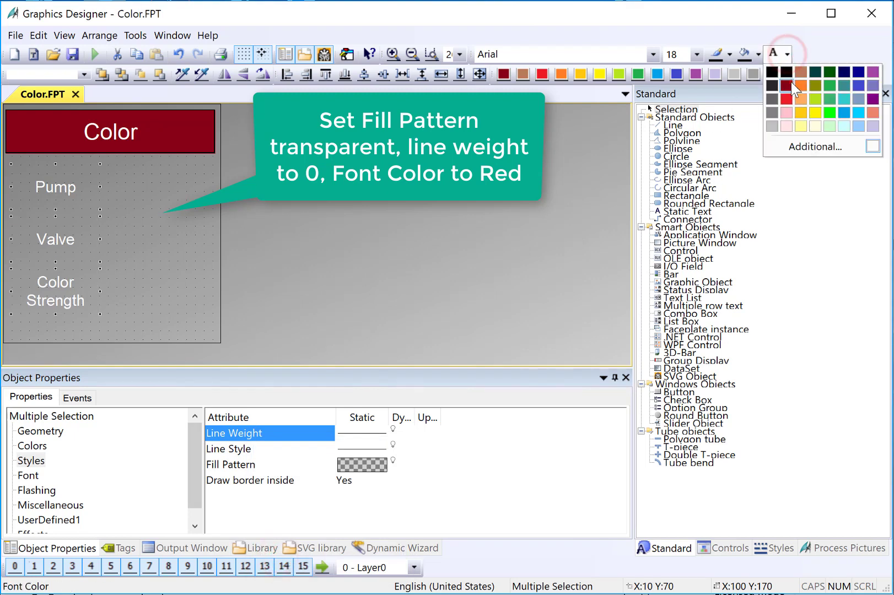
left_click(790, 82)
left_click(16, 165)
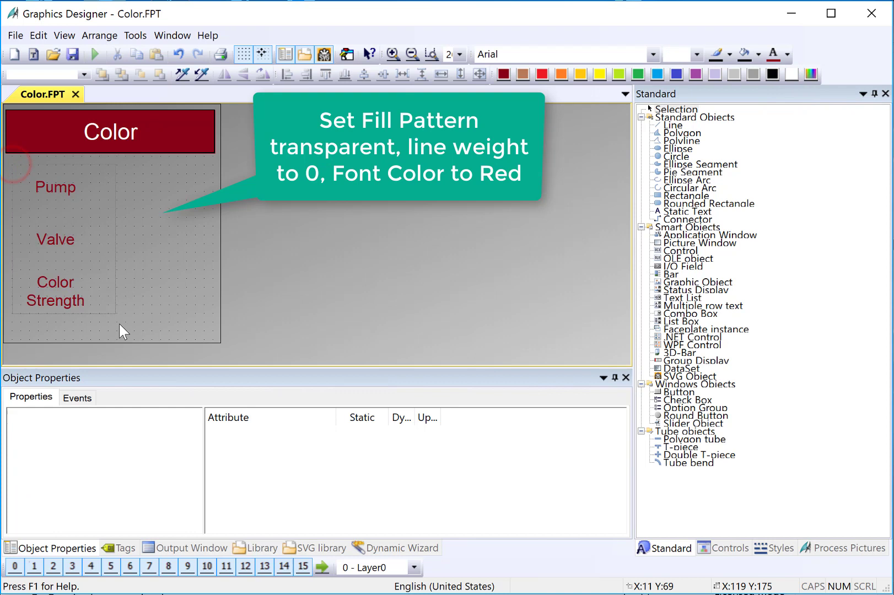
key("ctrl+a")
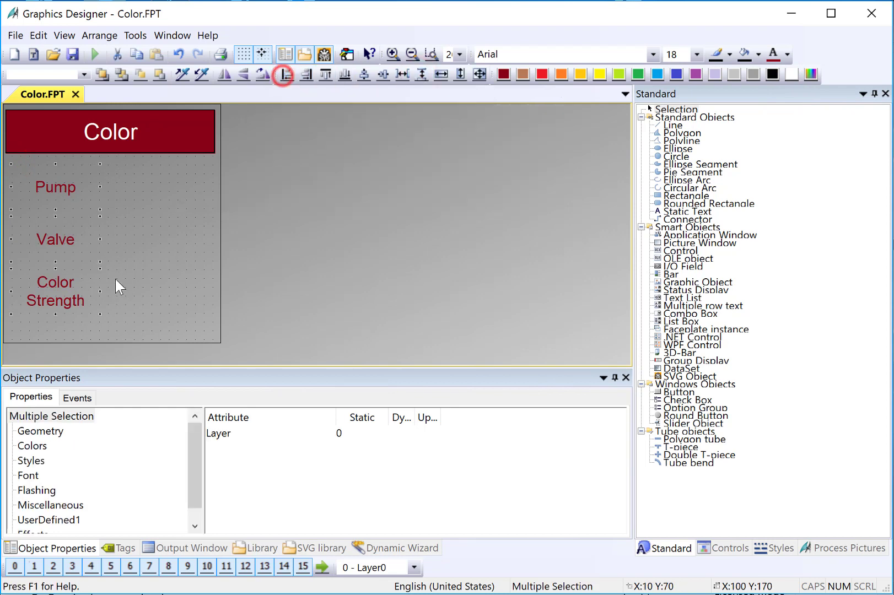
left_click(129, 248)
- Duplicate the "Pump" label and place the copy beside it at X 120, Y 70
left_click(56, 187)
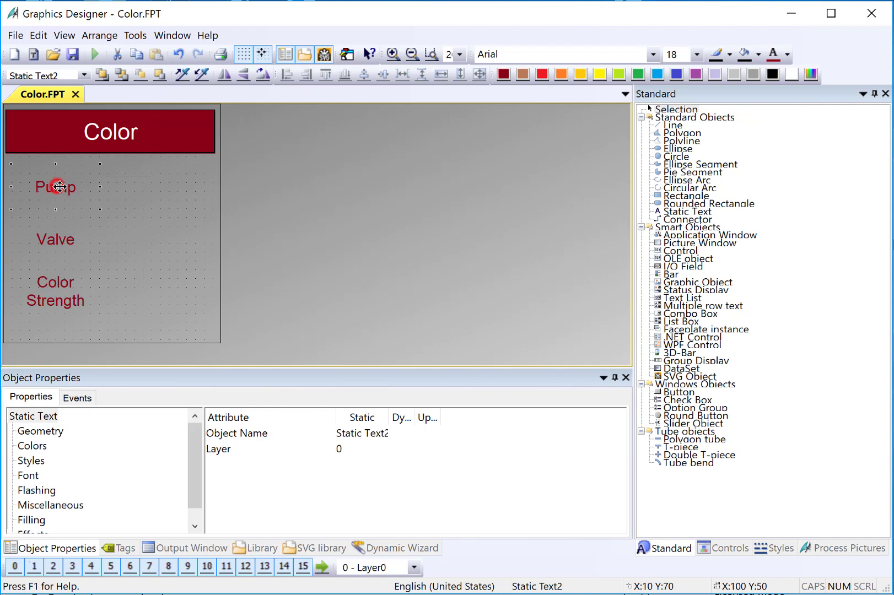
right_click(56, 187)
left_click(101, 221)
left_click_drag(84, 204, 159, 189)
- Give the copied "Pump" text the solid fill pattern 0 and a green background
left_click(31, 461)
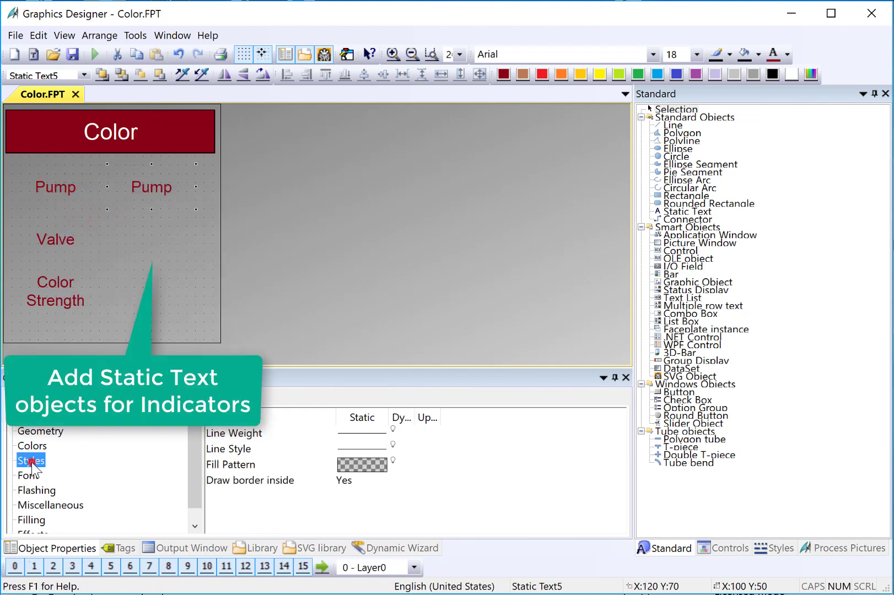
double_click(238, 465)
left_click(275, 340)
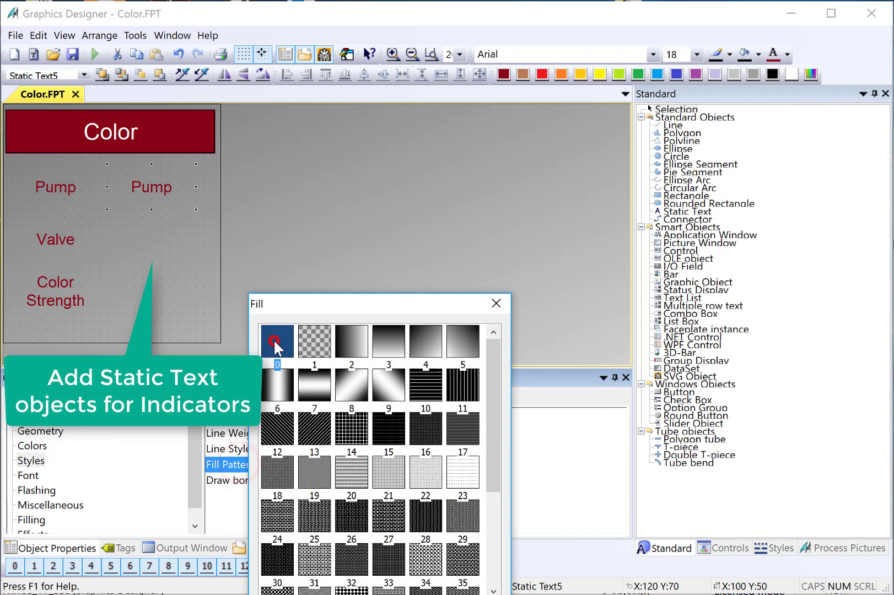
left_click(425, 525)
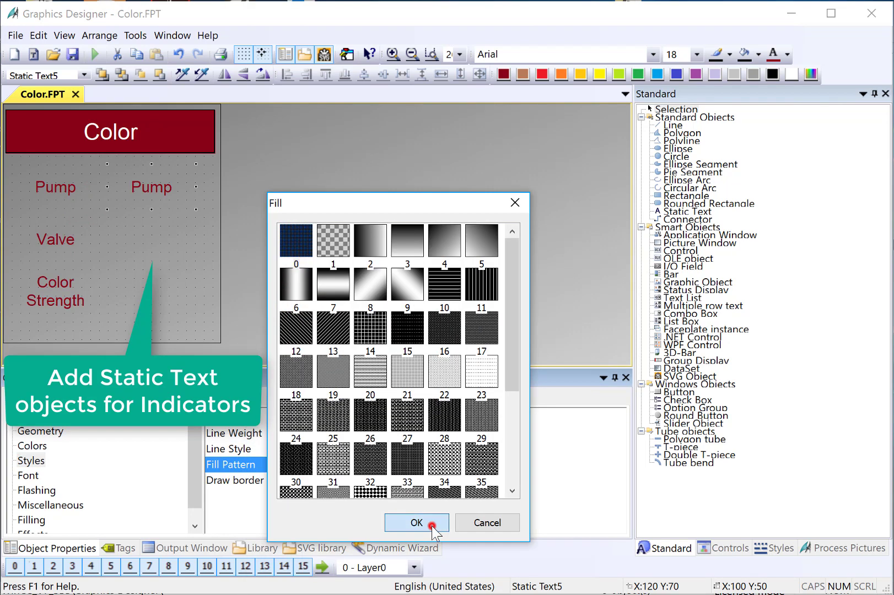
left_click(637, 75)
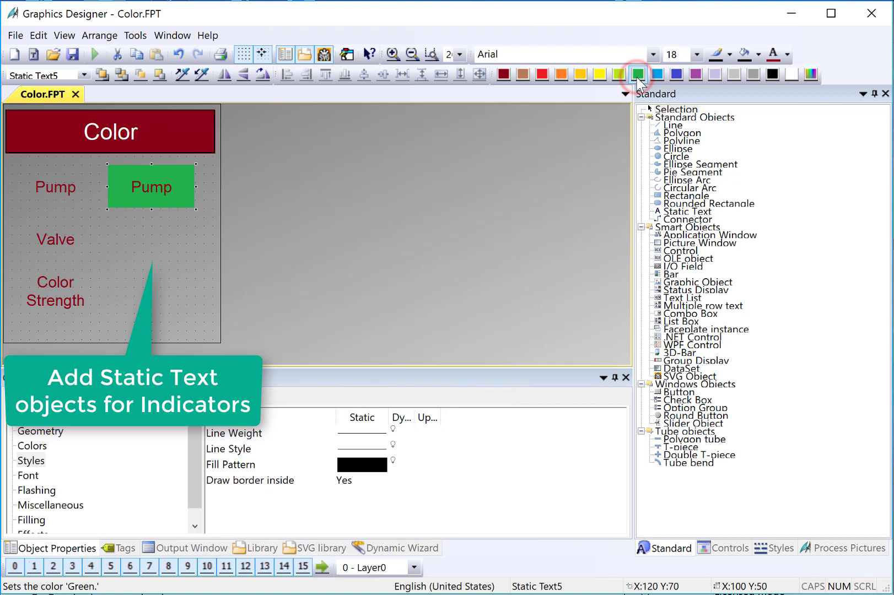
- Change the green indicator's text to "ON" and its font color to white
double_click(155, 185)
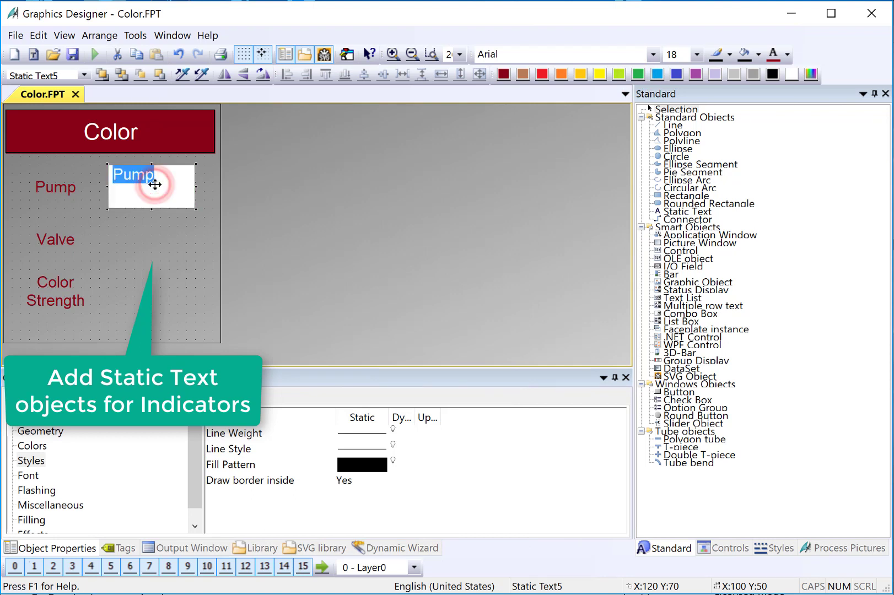
type("ON")
key("Return")
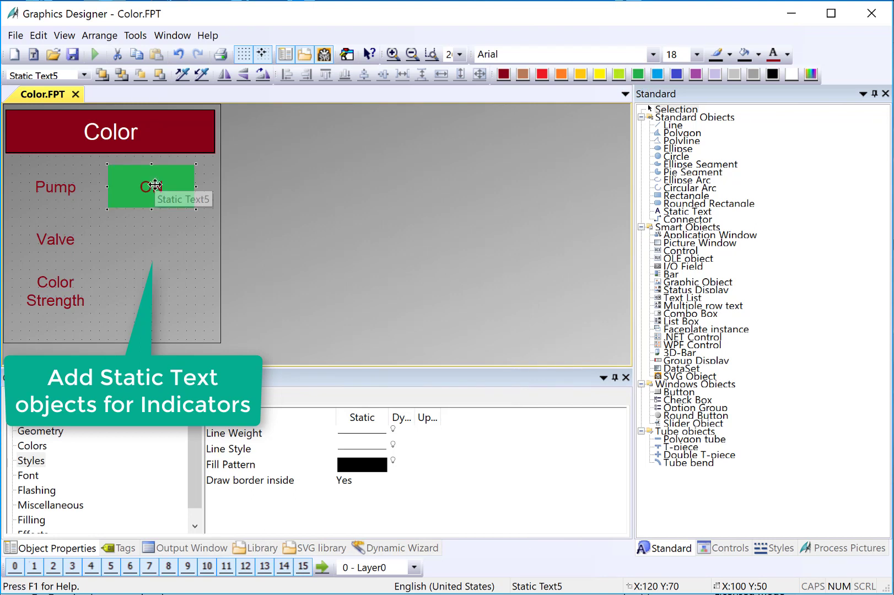
left_click(786, 55)
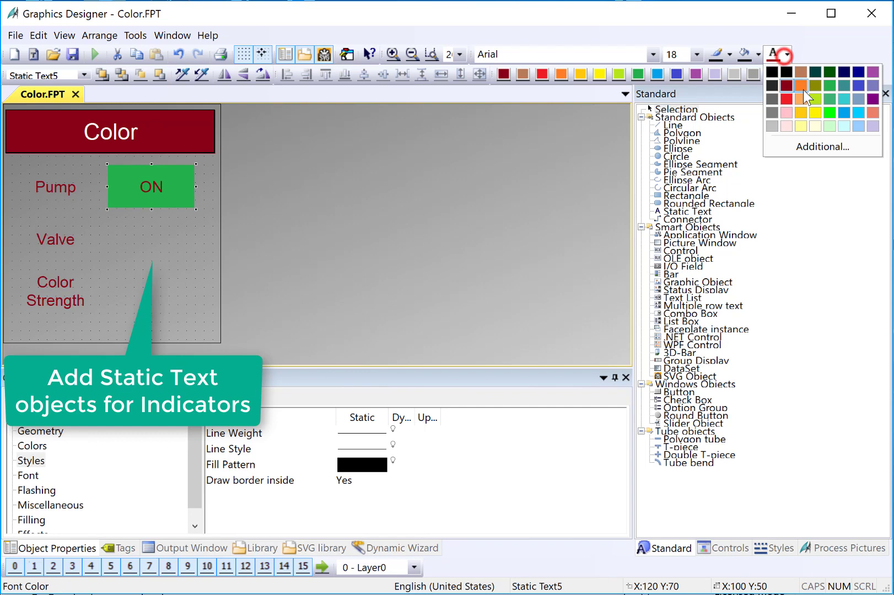
left_click(823, 139)
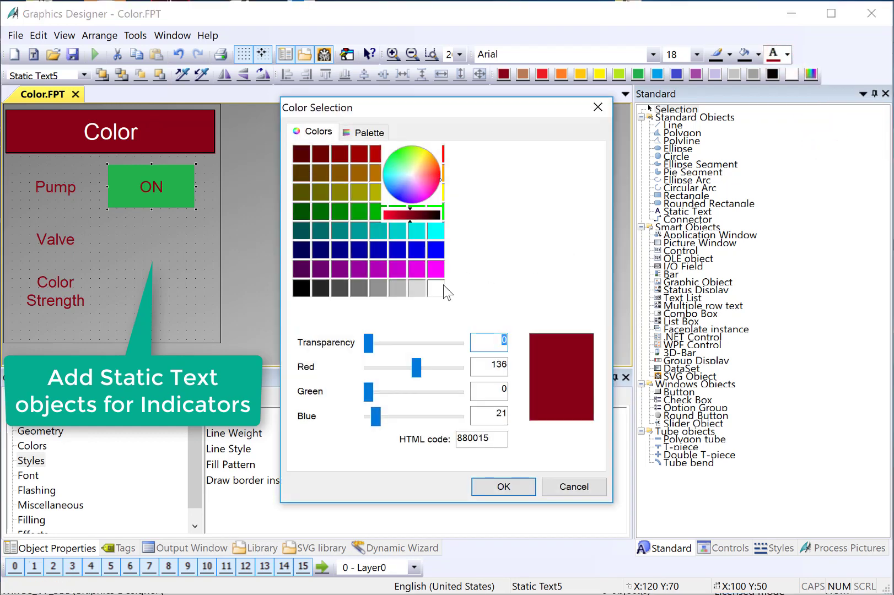
left_click(435, 288)
left_click(492, 489)
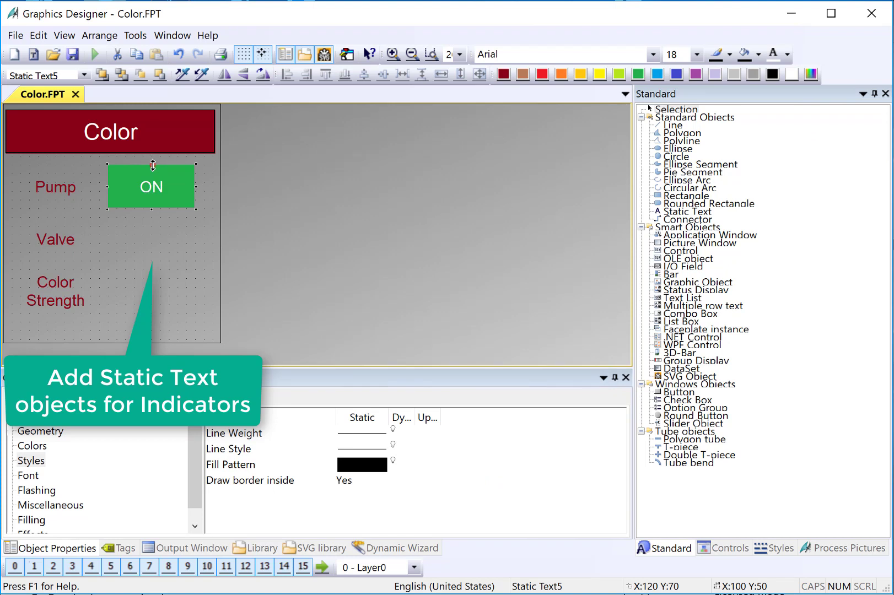
- Reduce the "ON" indicator to 100 by 30 and duplicate it beside the Valve label at X 110, Y 140 with the text "OPEN"
left_click_drag(151, 164, 125, 236)
right_click(149, 208)
left_click(148, 226)
double_click(124, 235)
type("OPEN")
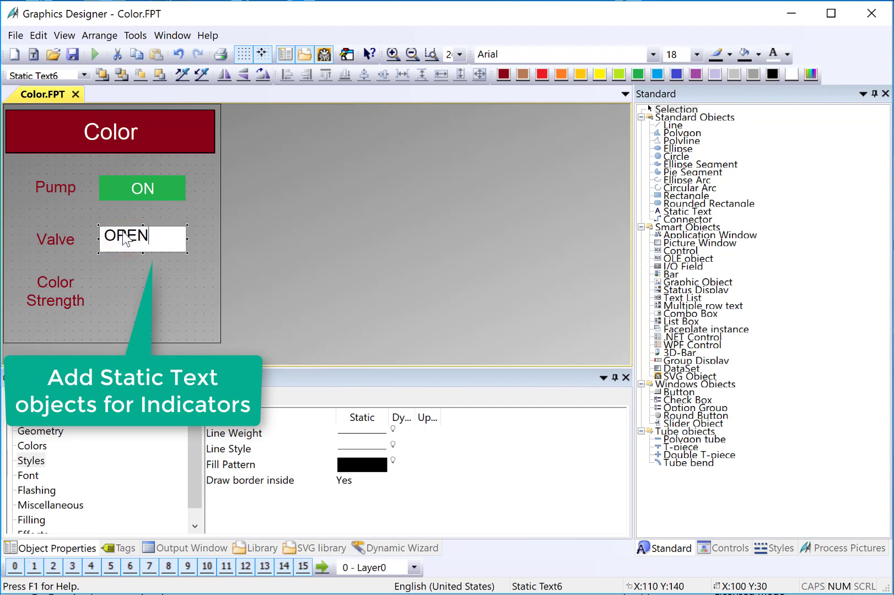
key("Return")
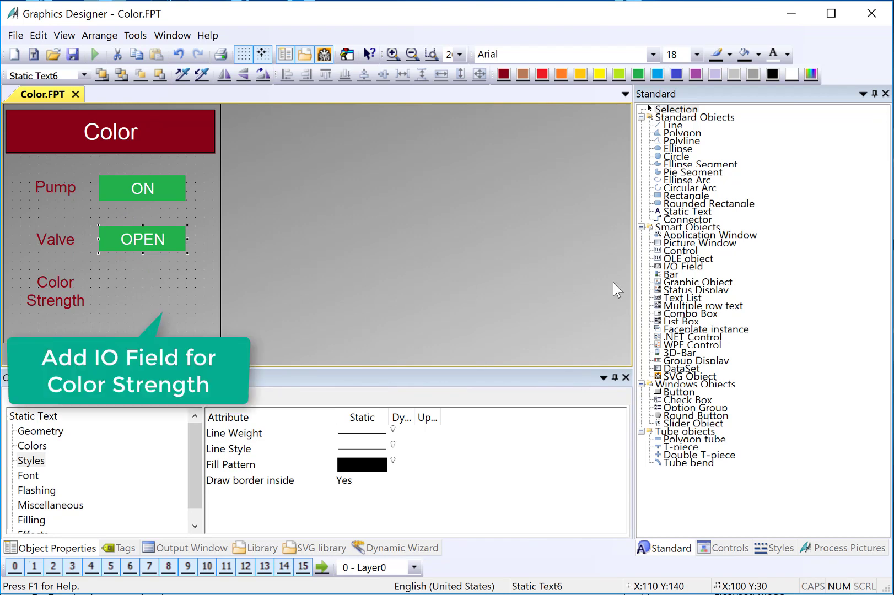
- Add a 100 by 40 I/O field beside the Color Strength label at X 110, Y 200, without assigning a tag
left_click(671, 268)
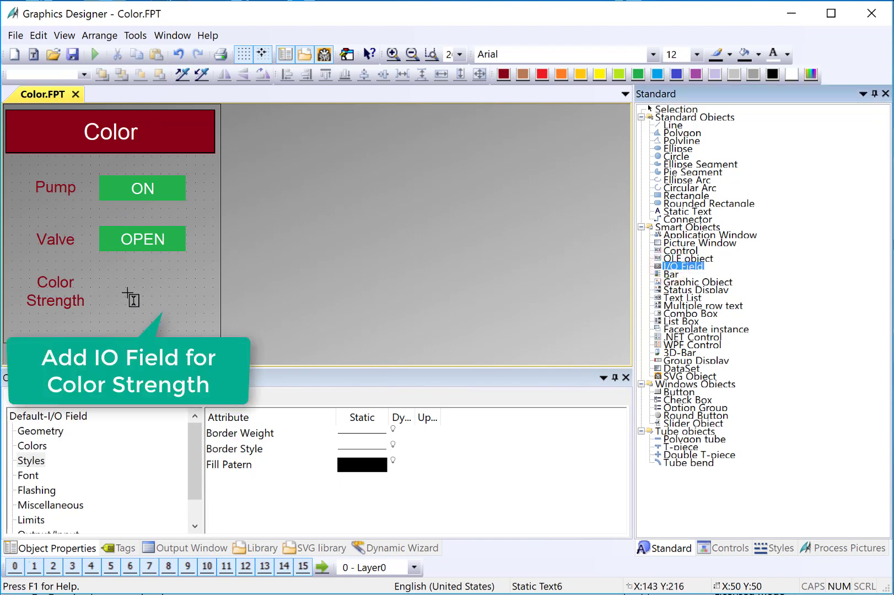
left_click_drag(98, 279, 186, 312)
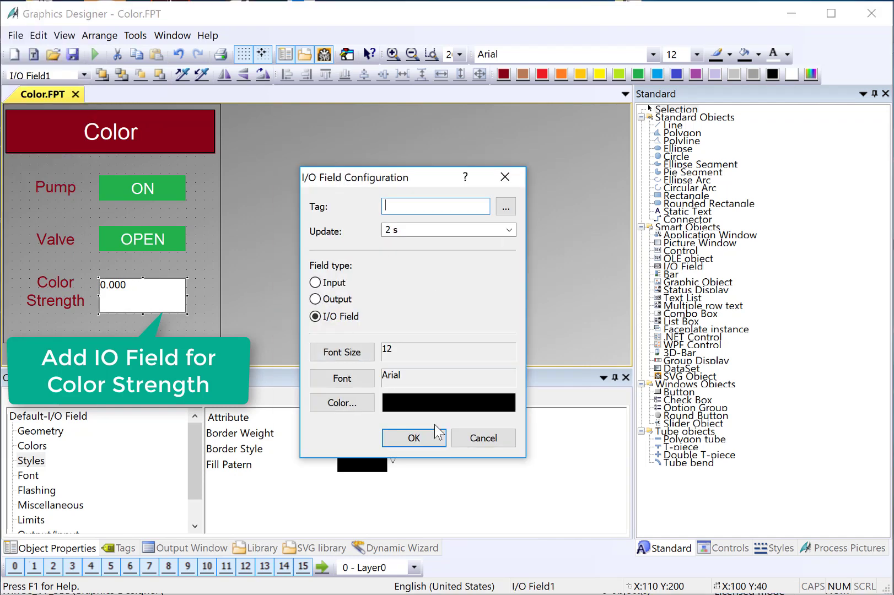
left_click(478, 441)
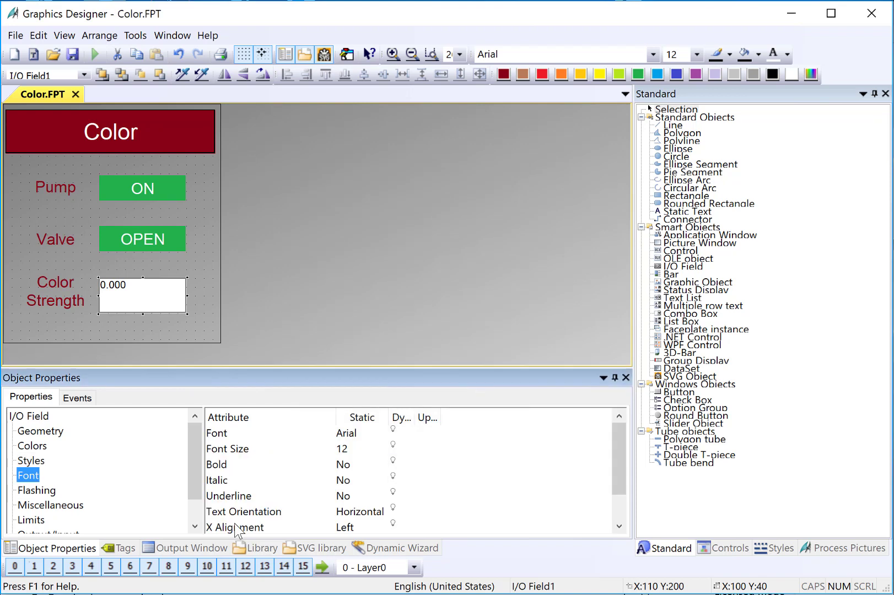
- Set both the X and Y text alignment of the Color Strength I/O field to Centered
scroll(238, 521, "down", 1)
double_click(236, 496)
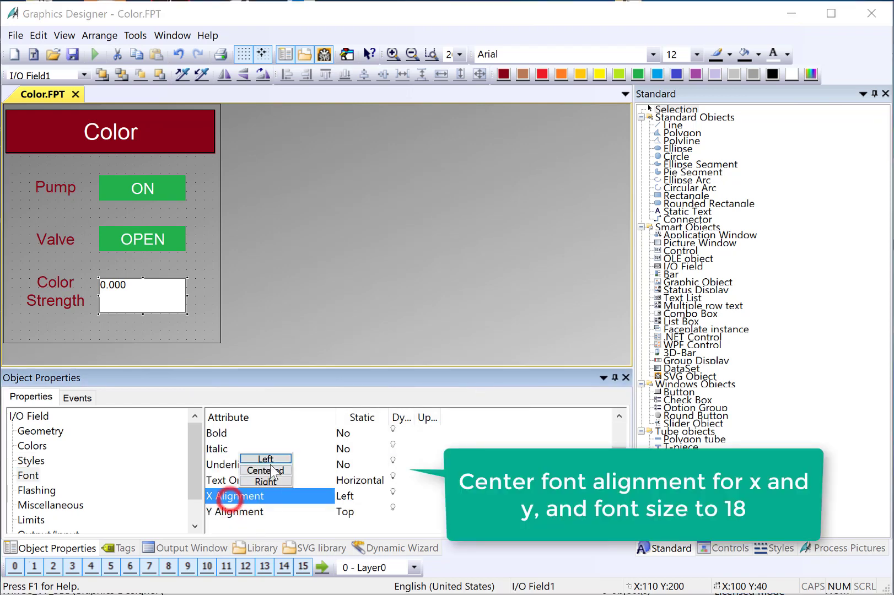
left_click(265, 471)
double_click(236, 512)
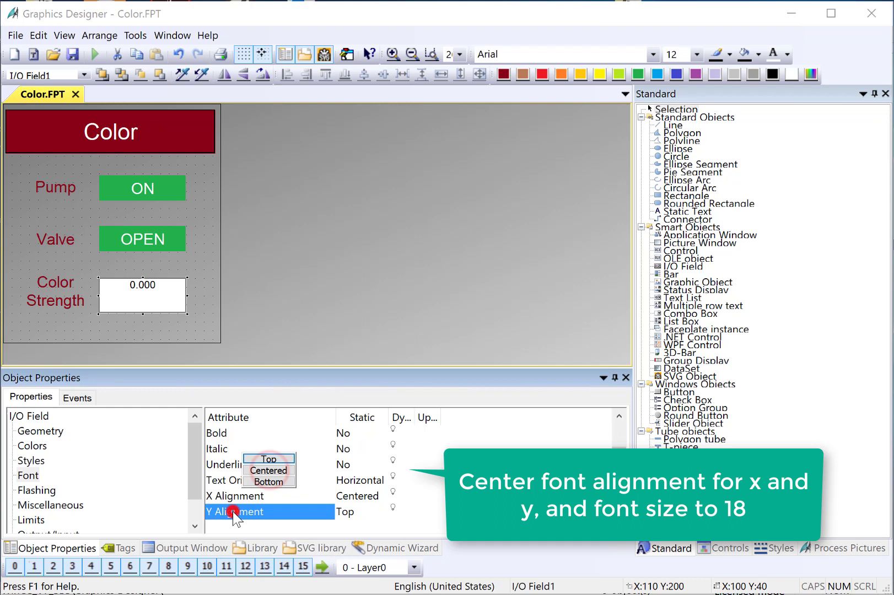
left_click(261, 473)
- Set the font size of the Color Strength I/O field to 18
scroll(260, 474, "up", 1)
double_click(225, 448)
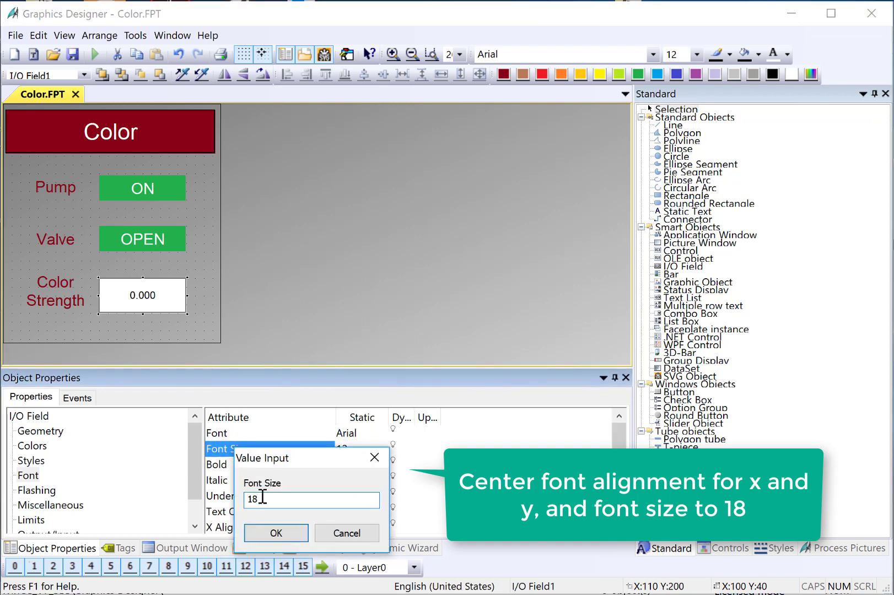
left_click(288, 535)
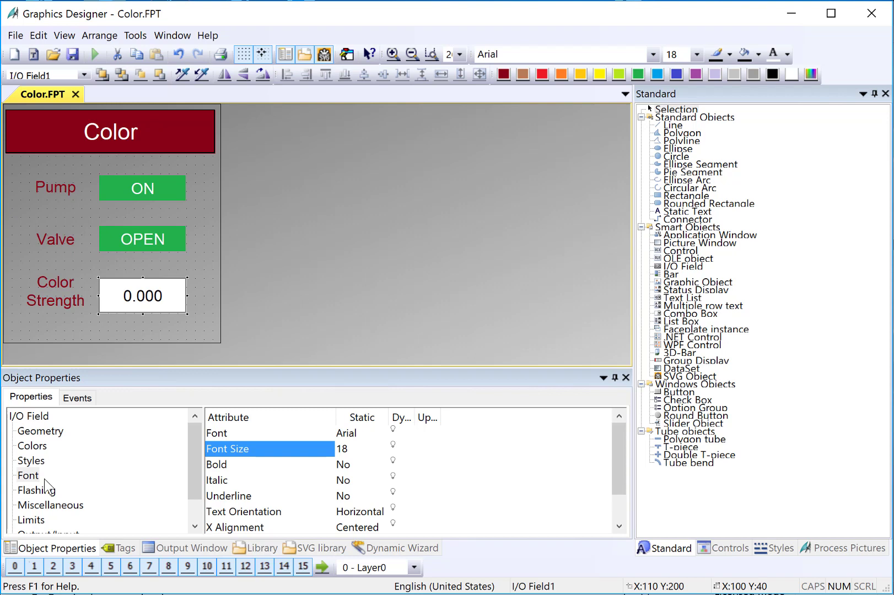
- Set the output format of the Color Strength I/O field to 999
scroll(47, 487, "down", 1)
left_click(49, 504)
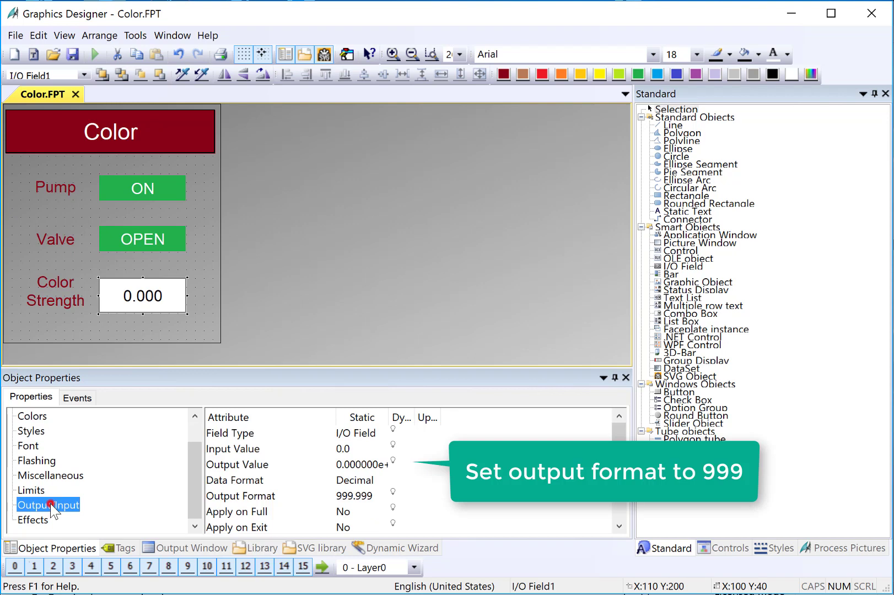
double_click(238, 496)
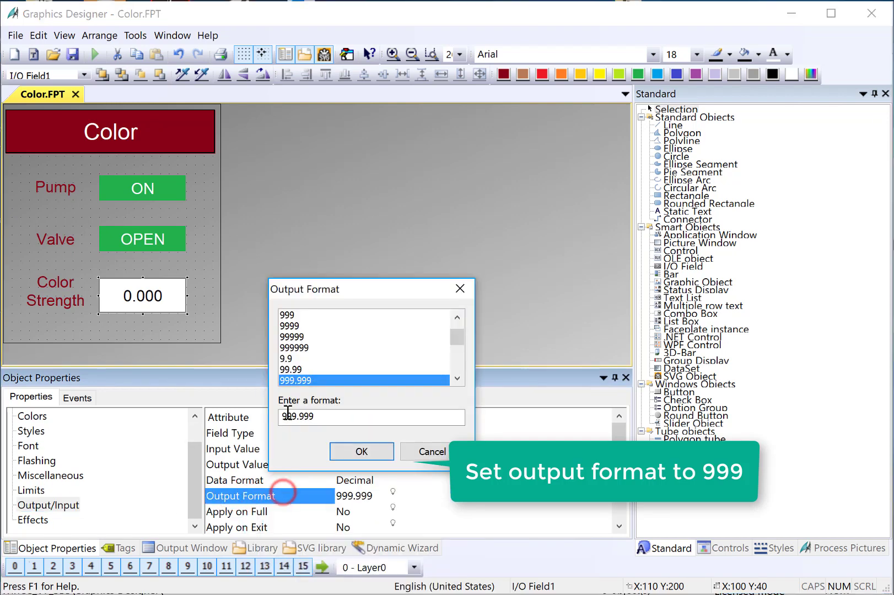
double_click(288, 416)
type("999")
left_click(362, 455)
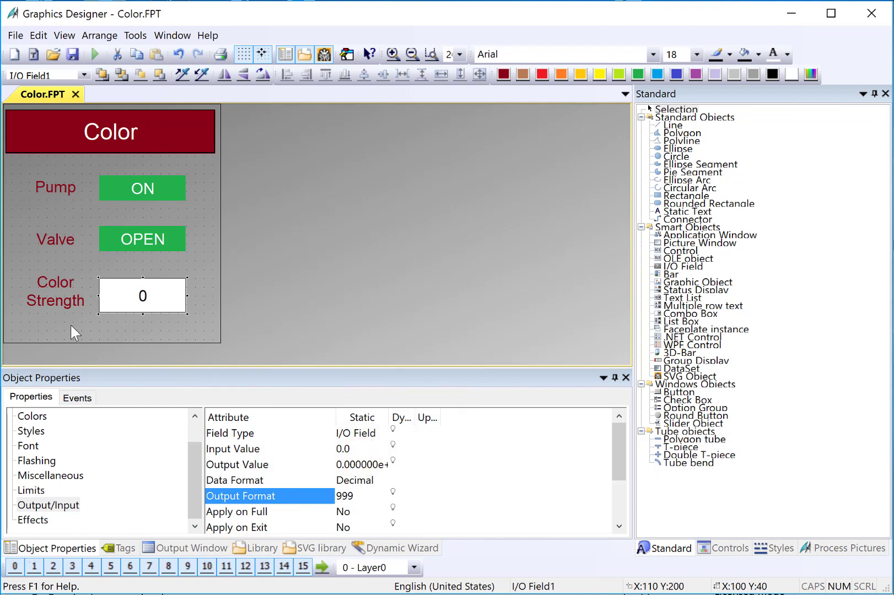
- Duplicate the "Valve" label as a 100 by 20 range label under the I/O field at X 110, Y 240, with the text "0 - 255"
left_click(48, 243)
right_click(49, 243)
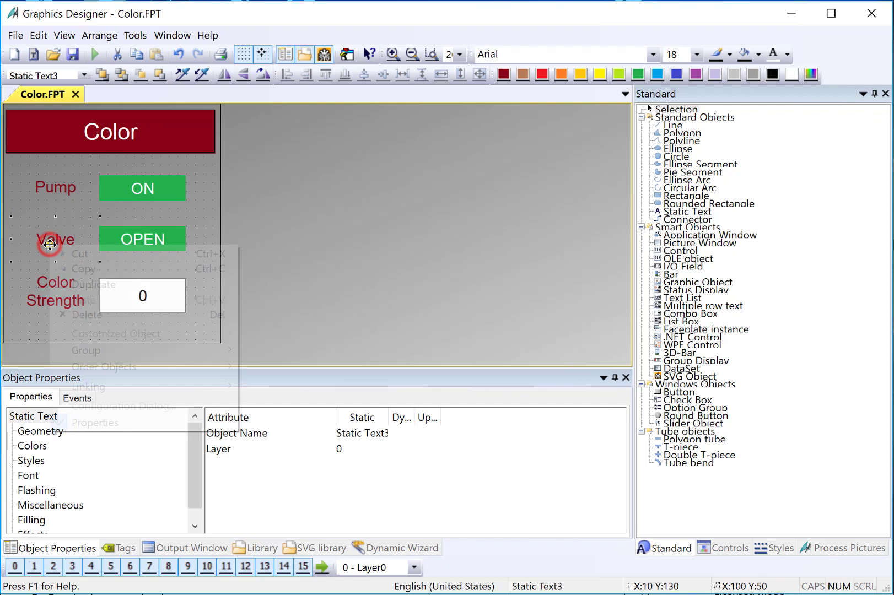
left_click(74, 283)
left_click_drag(67, 276, 142, 329)
double_click(142, 329)
type("0")
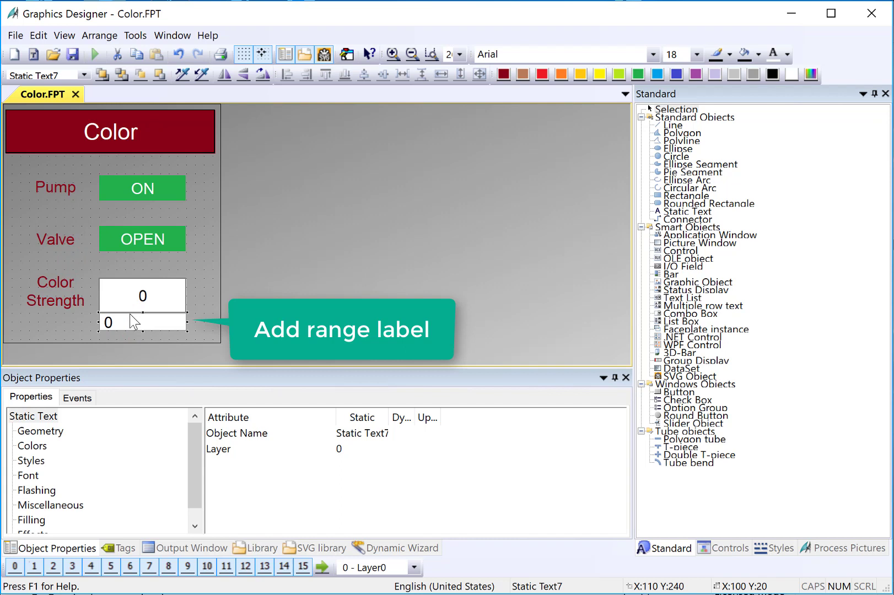
type(" - 255")
key("Return")
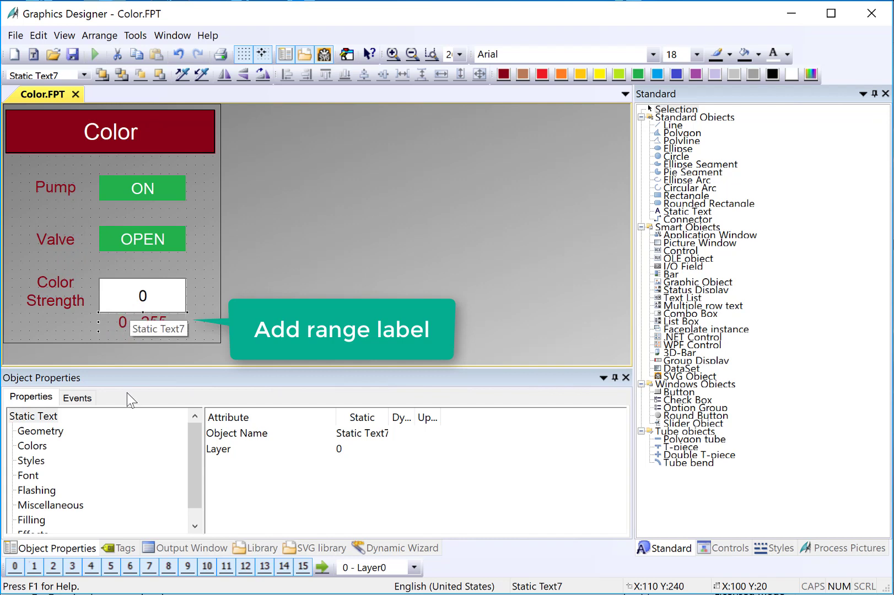
- Set the "0 - 255" range label's font color to black and make its text italic
left_click(787, 54)
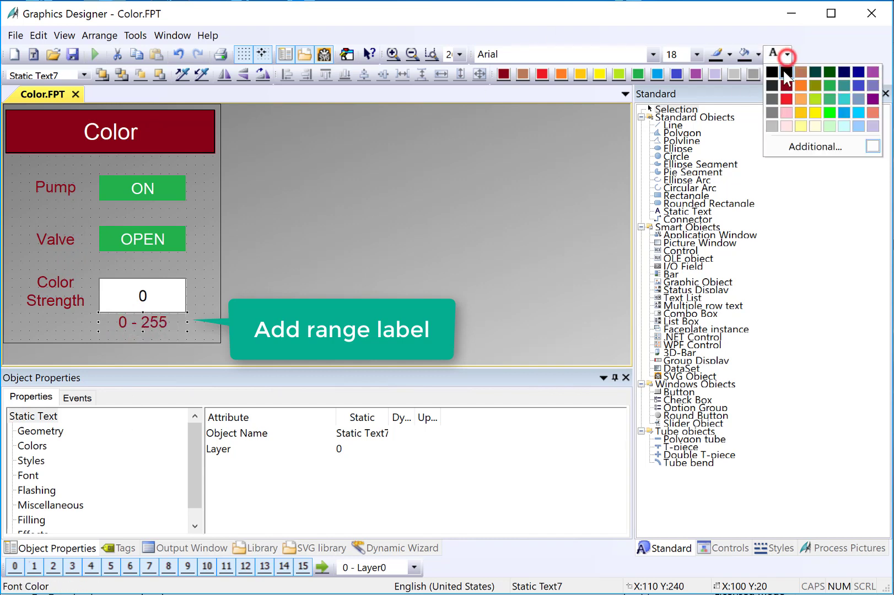
left_click(774, 70)
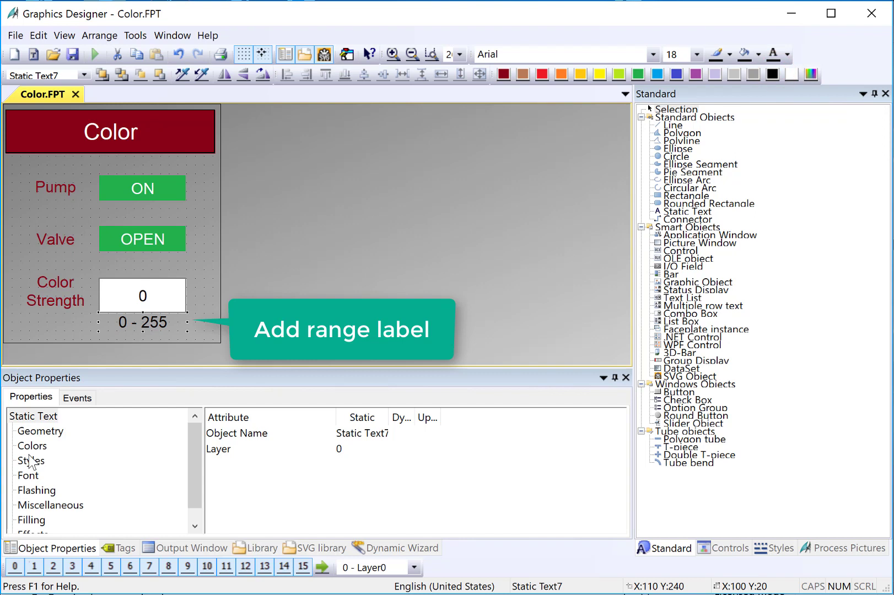
left_click(32, 476)
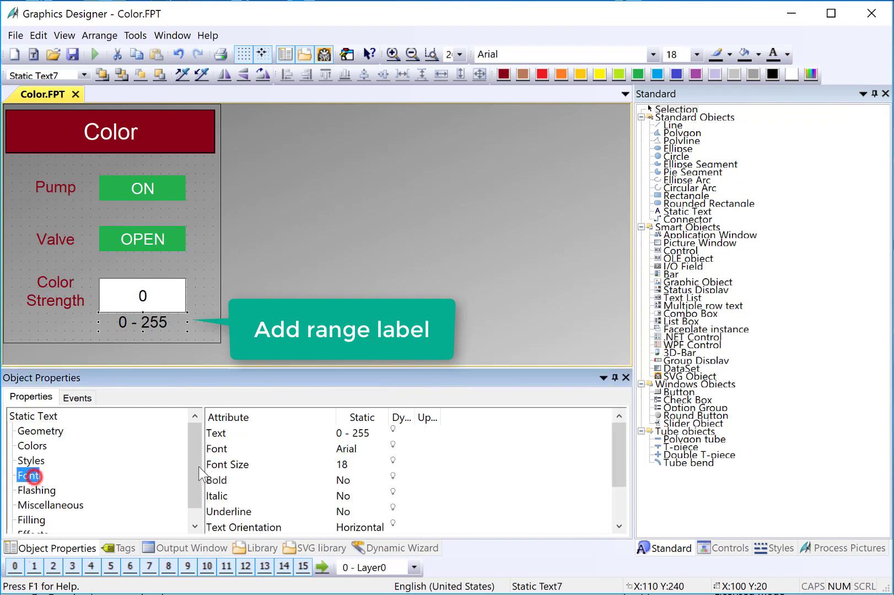
double_click(222, 496)
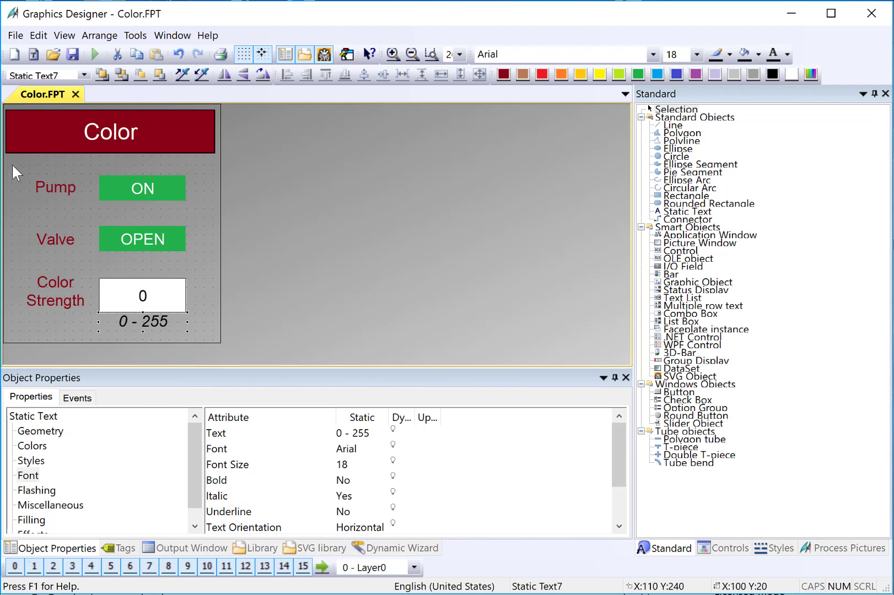
- Select all labels, indicators and the I/O field below the header and shift them left together to X 5
left_click_drag(10, 163, 216, 335)
key("Left")
key("Left")
key("Left")
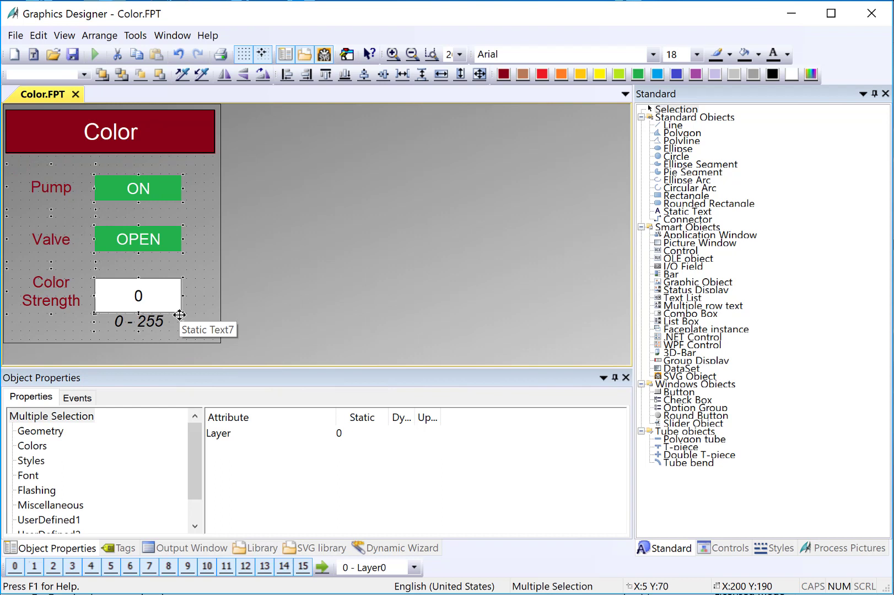
- Nudge the selected labels, indicators and I/O field further left together to X 1 and clear the selection
key("Left")
key("Left")
key("Left")
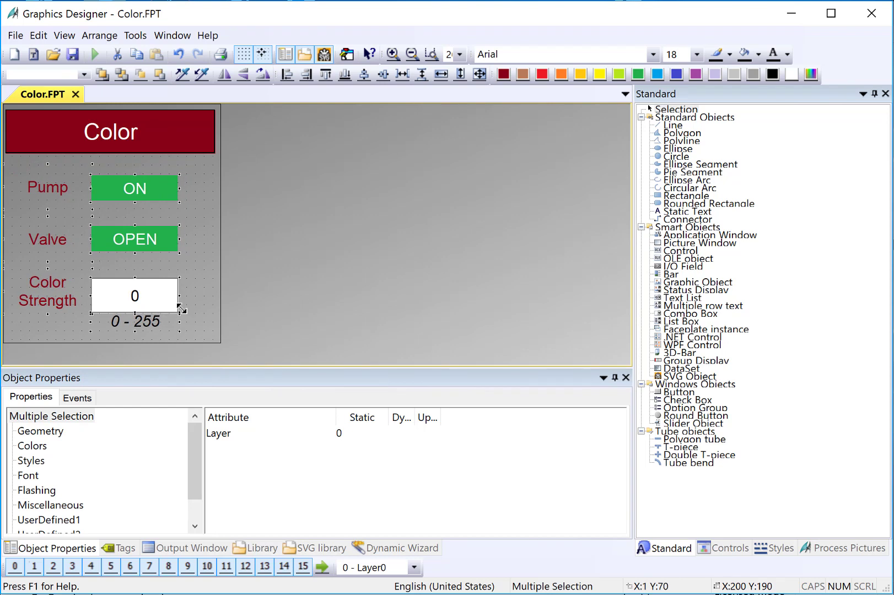
left_click(398, 266)
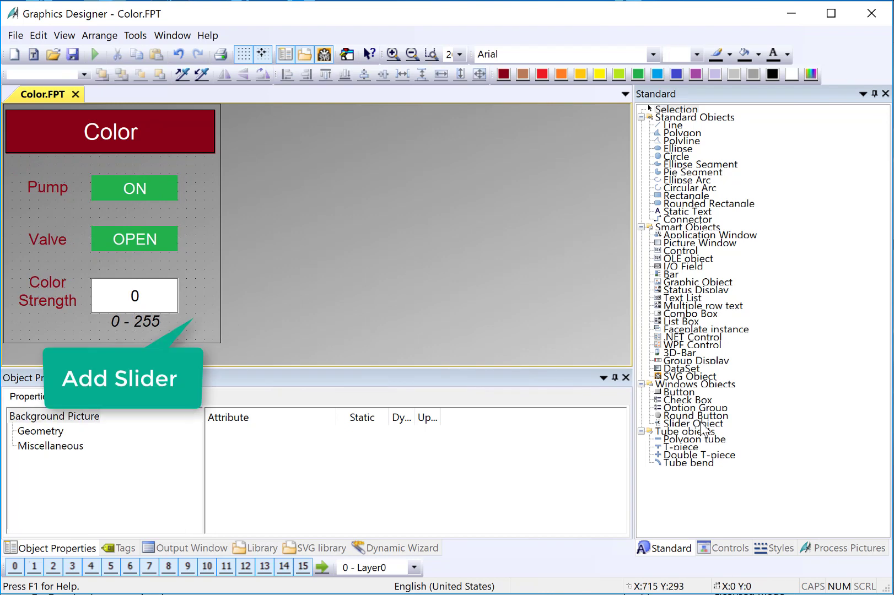
- Add a vertical slider about 30 by 160 beside the indicators, with maximum value 255, minimum value 0 and steps of 1
left_click(699, 422)
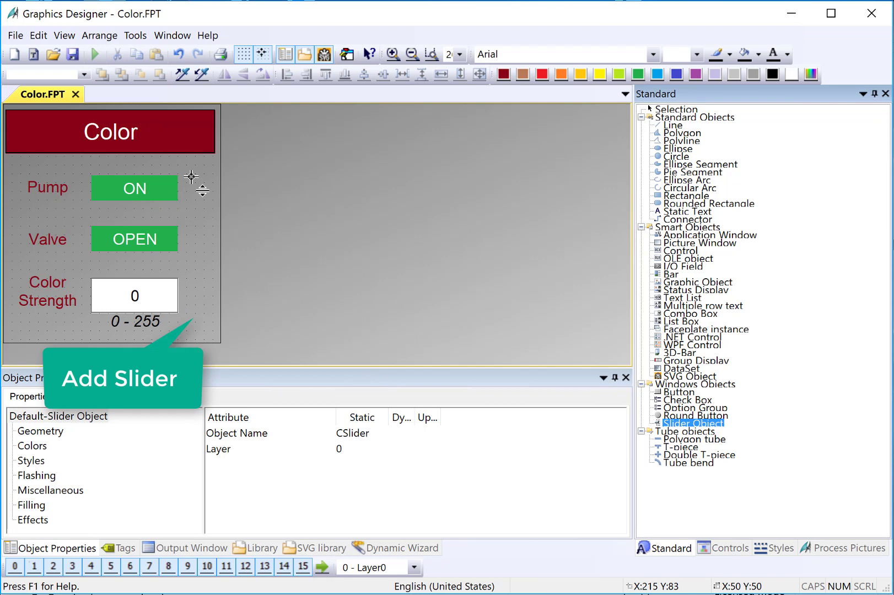
left_click_drag(187, 176, 213, 313)
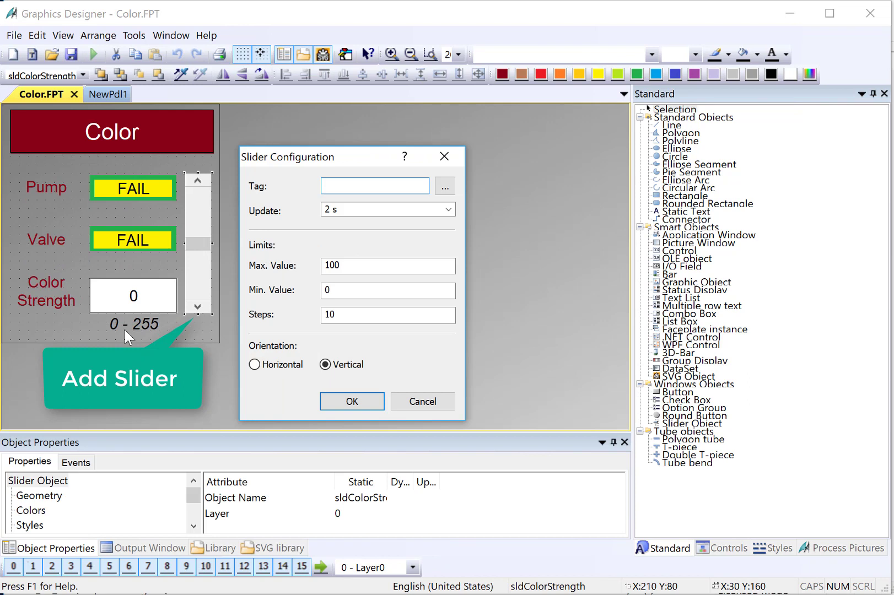
double_click(332, 265)
type("255")
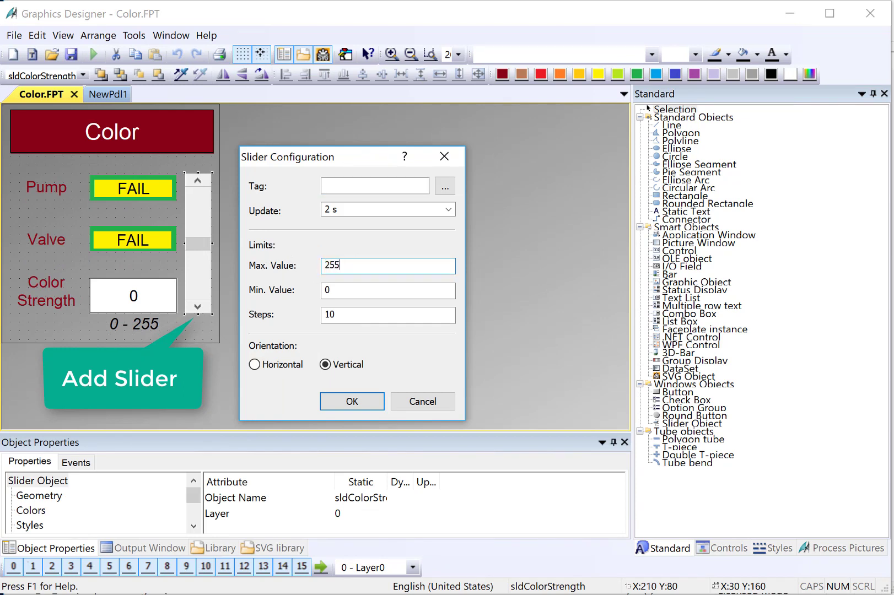
double_click(342, 290)
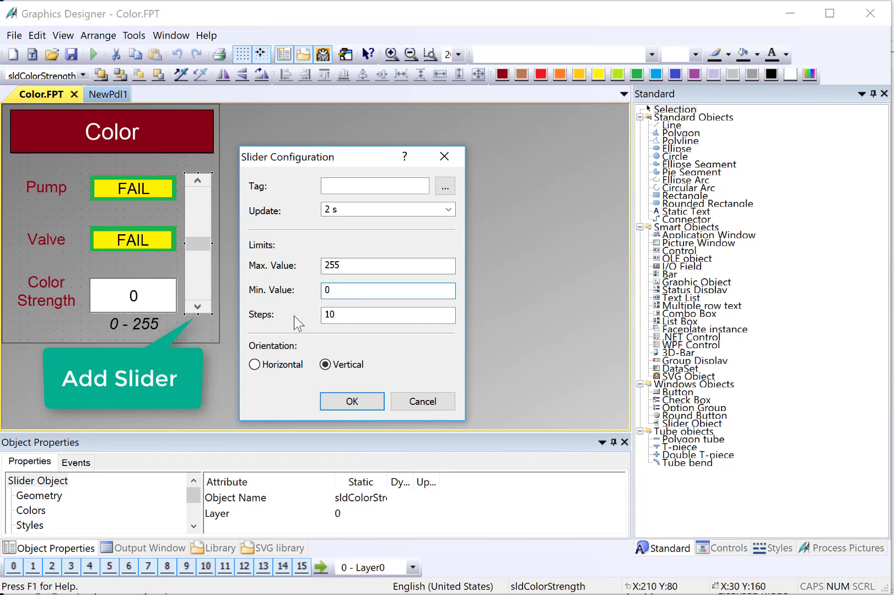
double_click(333, 316)
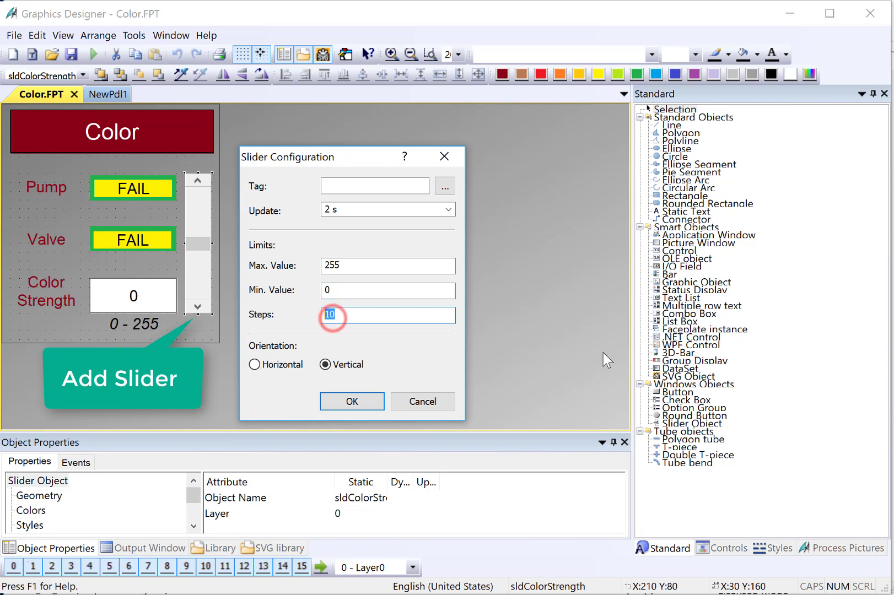
type("5")
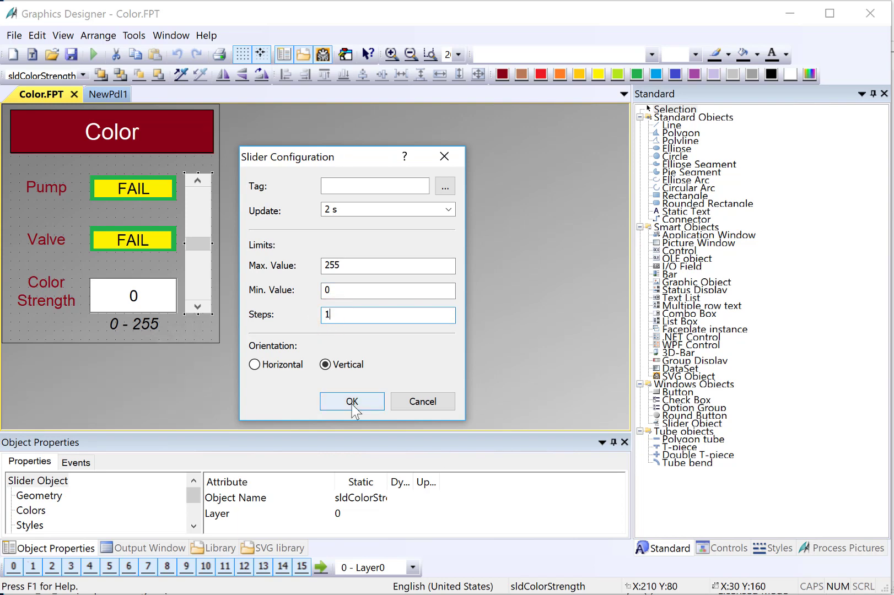
left_click(351, 401)
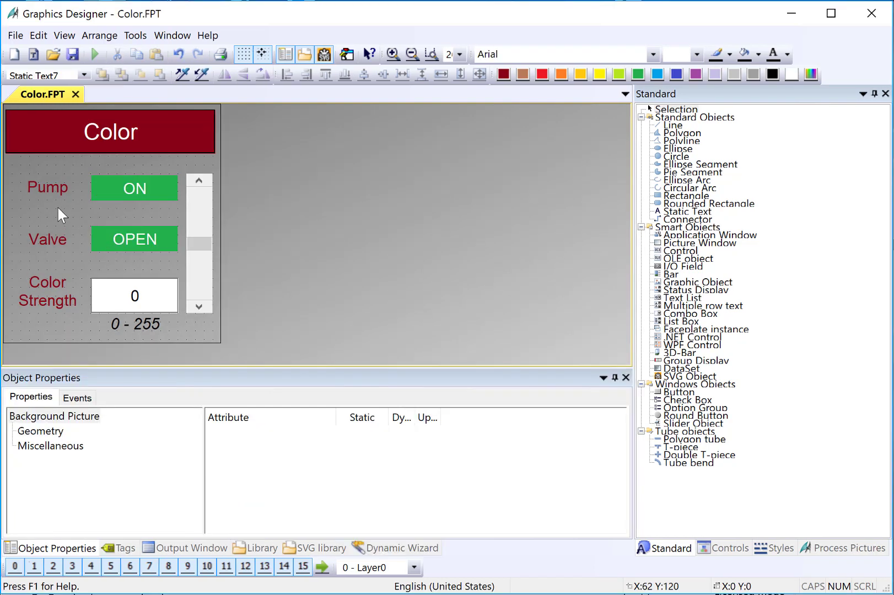
- Duplicate the pump's ON indicator and change the copy's text to "FAIL"
left_click(124, 188)
right_click(124, 188)
left_click(154, 226)
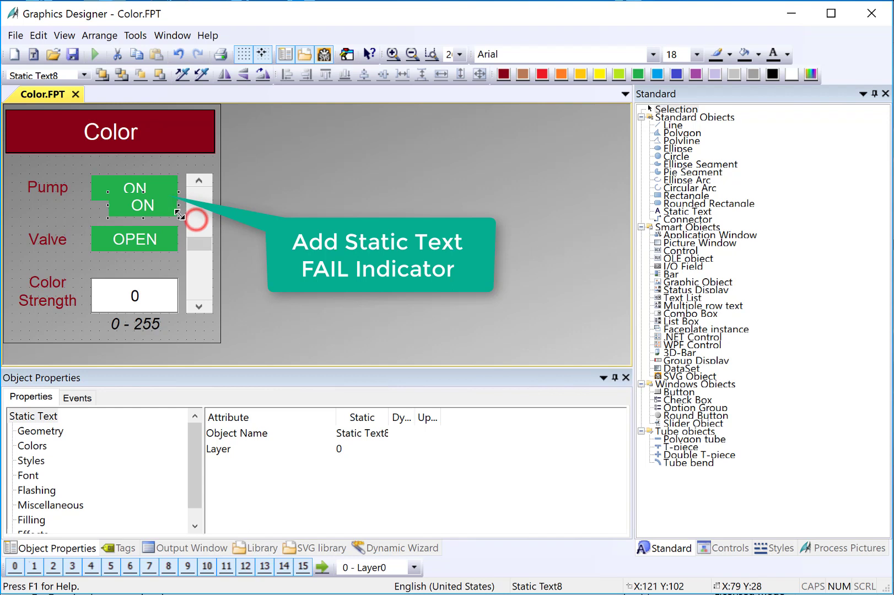
double_click(144, 209)
type("FAIL")
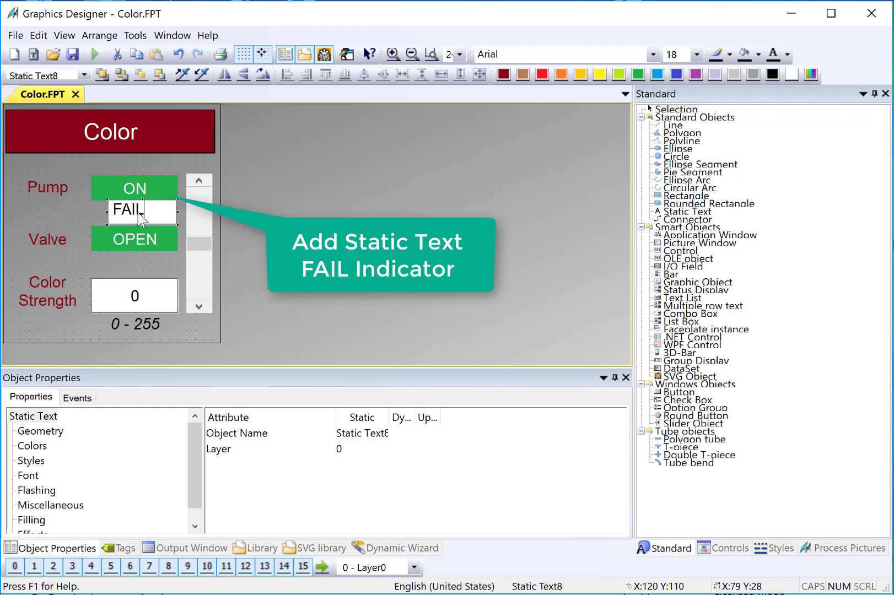
key("Return")
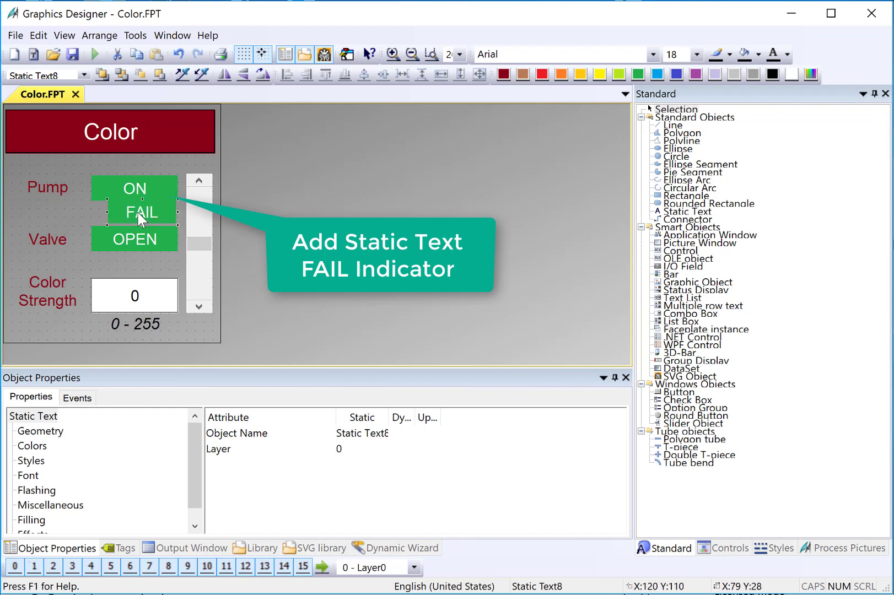
- Color the FAIL indicator yellow with black text and fit it over the pump's ON indicator at about 90 by 21
left_click(598, 76)
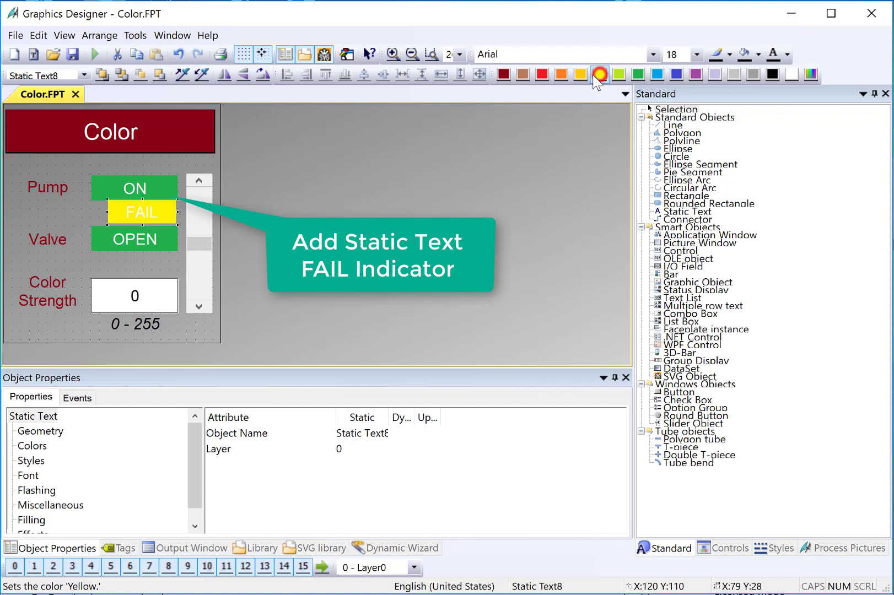
left_click(773, 55)
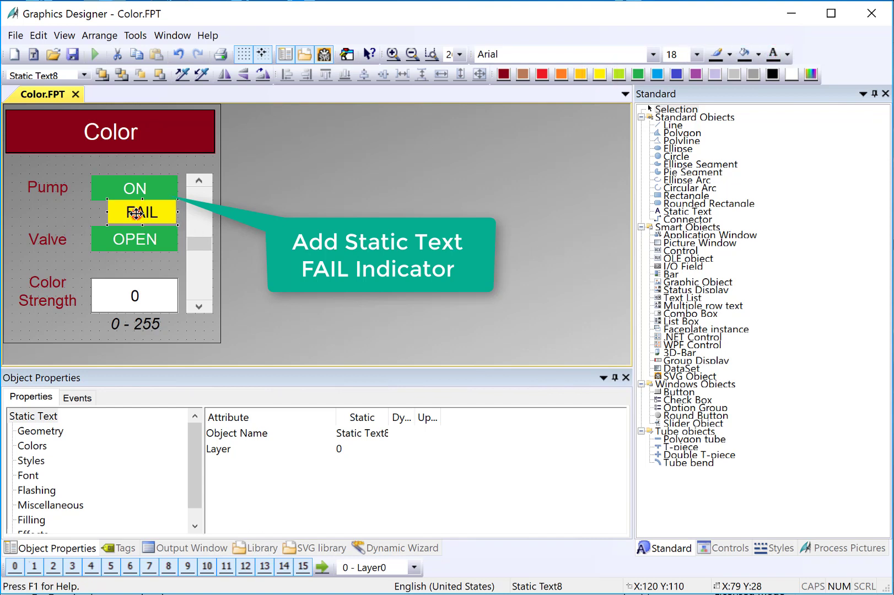
left_click_drag(136, 213, 128, 188)
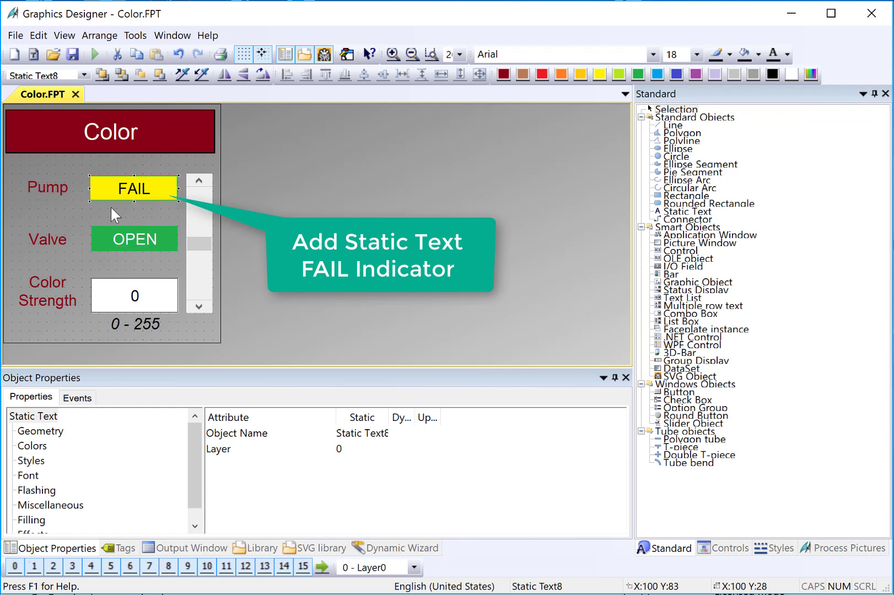
left_click_drag(90, 177, 93, 177)
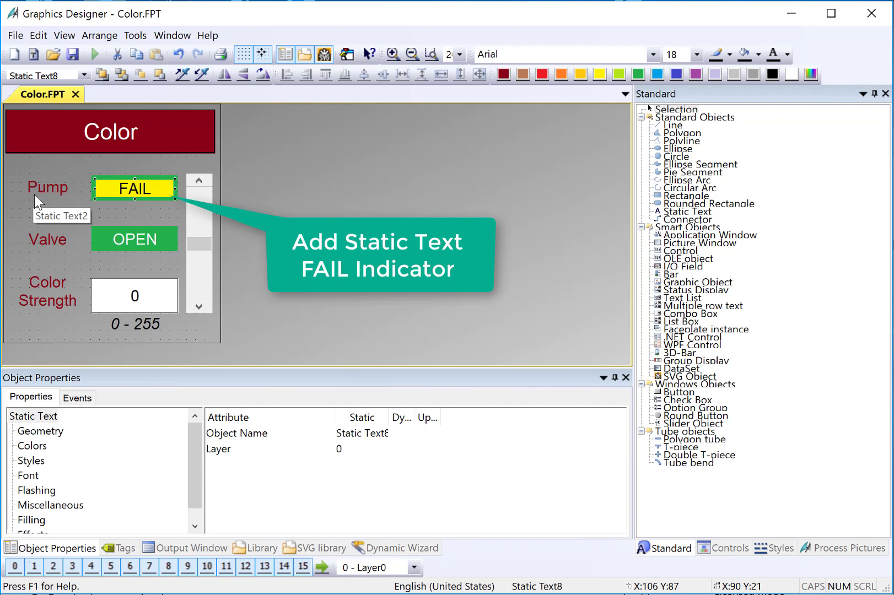
- Duplicate the pump's FAIL indicator and place the copy over the valve's OPEN indicator at about X 105, Y 146
right_click(125, 187)
left_click(147, 227)
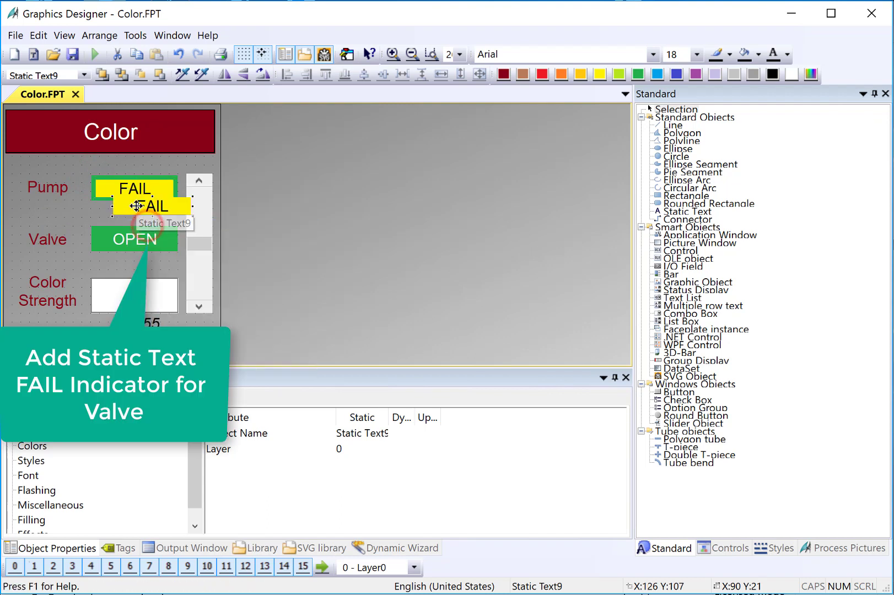
left_click_drag(136, 206, 121, 240)
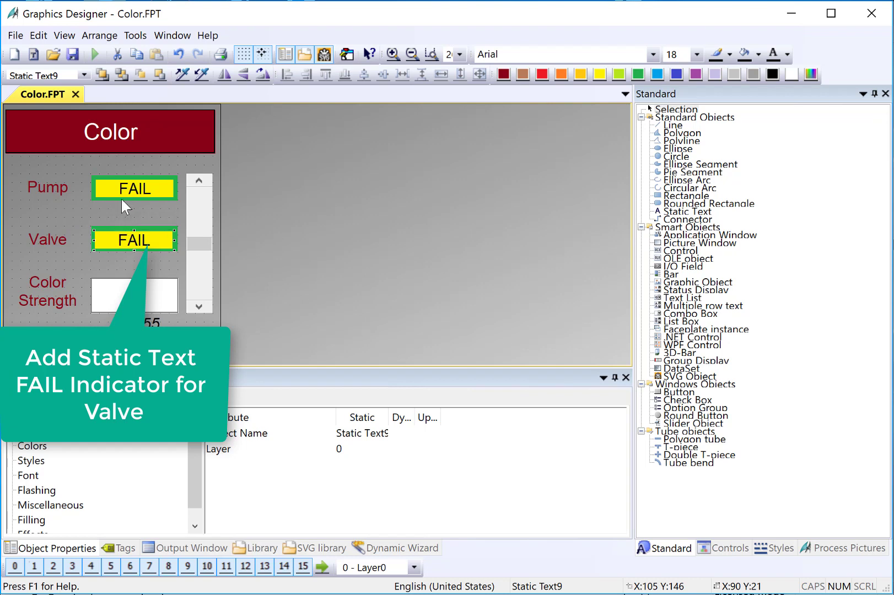
- Assign both the pump and valve FAIL indicators to layer 2
left_click(115, 190)
left_click(133, 243, "shift")
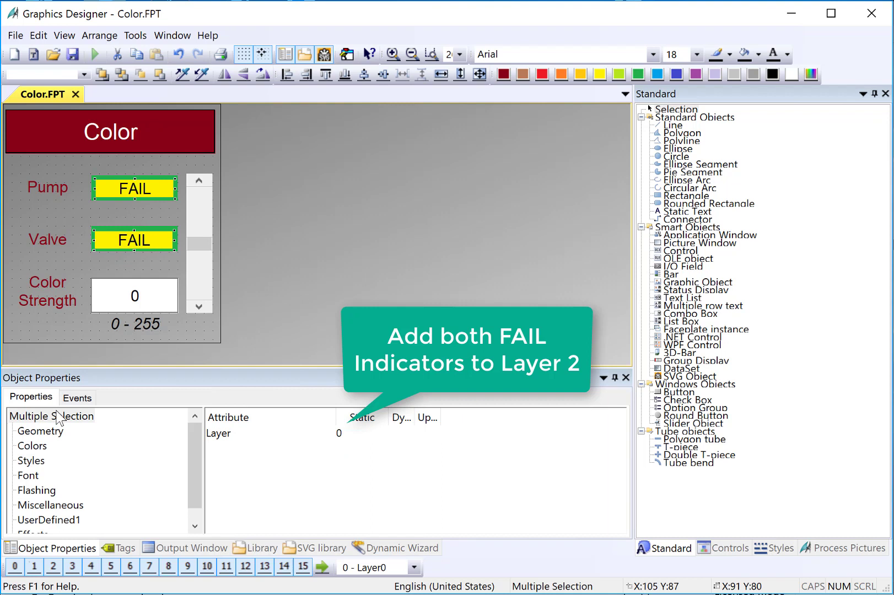
left_click(220, 434)
double_click(224, 438)
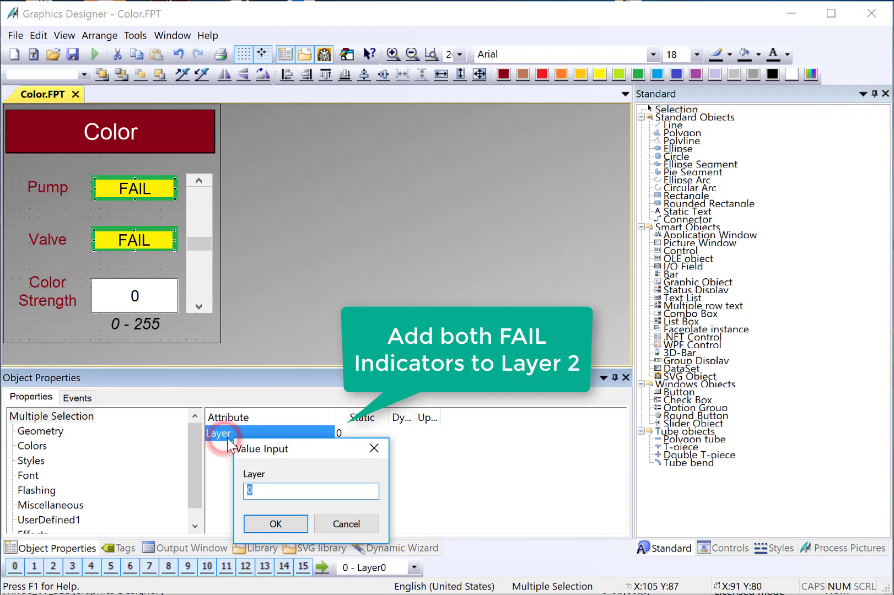
type("2")
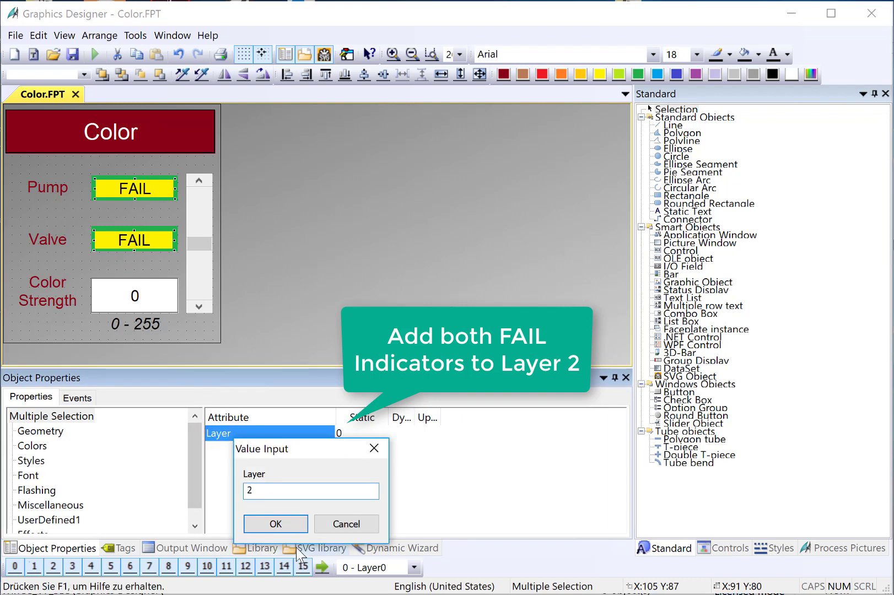
left_click(277, 524)
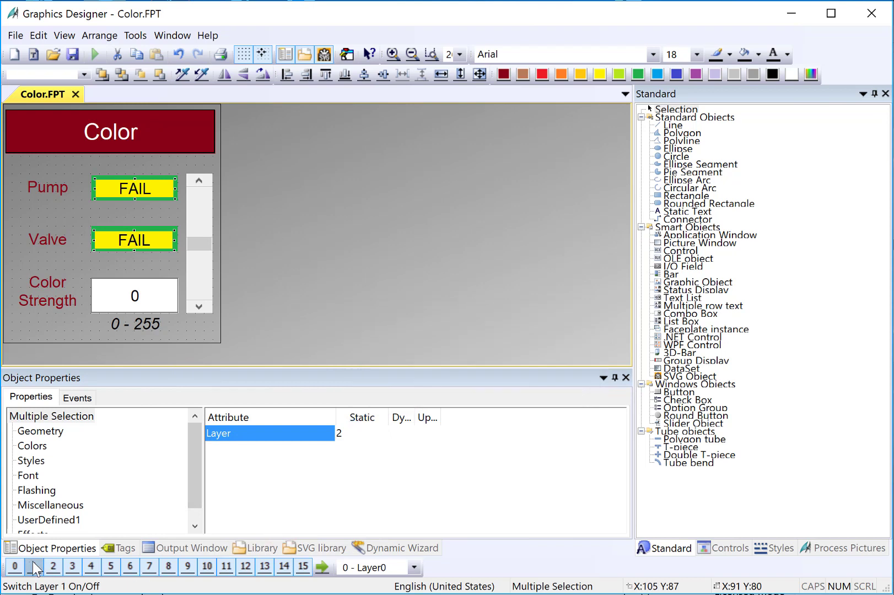
- Switch layer 2 off and back on to check the FAIL indicators, and save the faceplate type
left_click(53, 566)
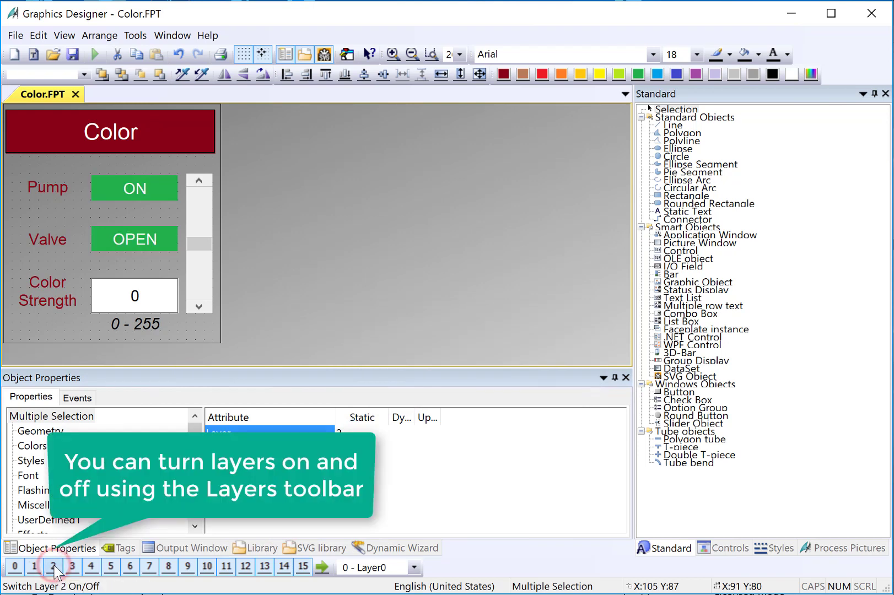
left_click(53, 566)
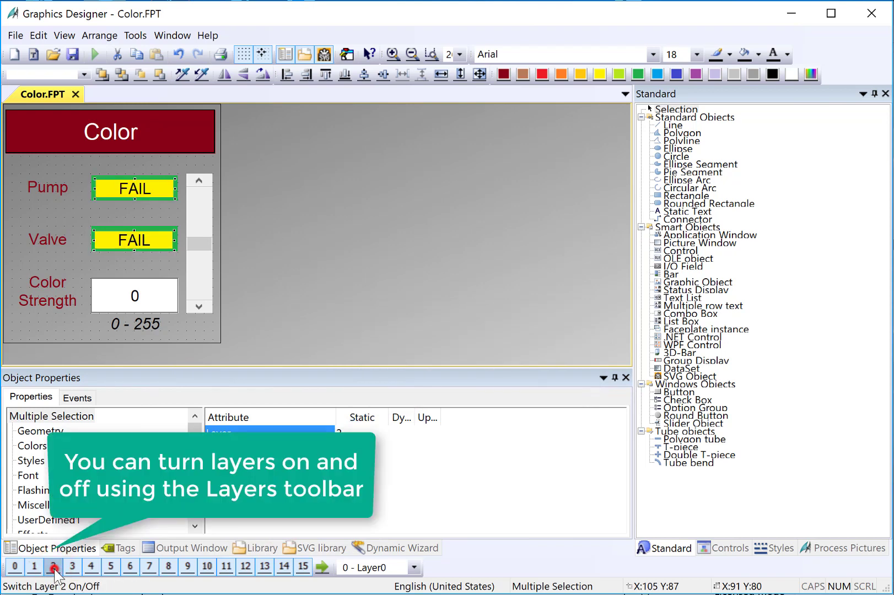
left_click(72, 54)
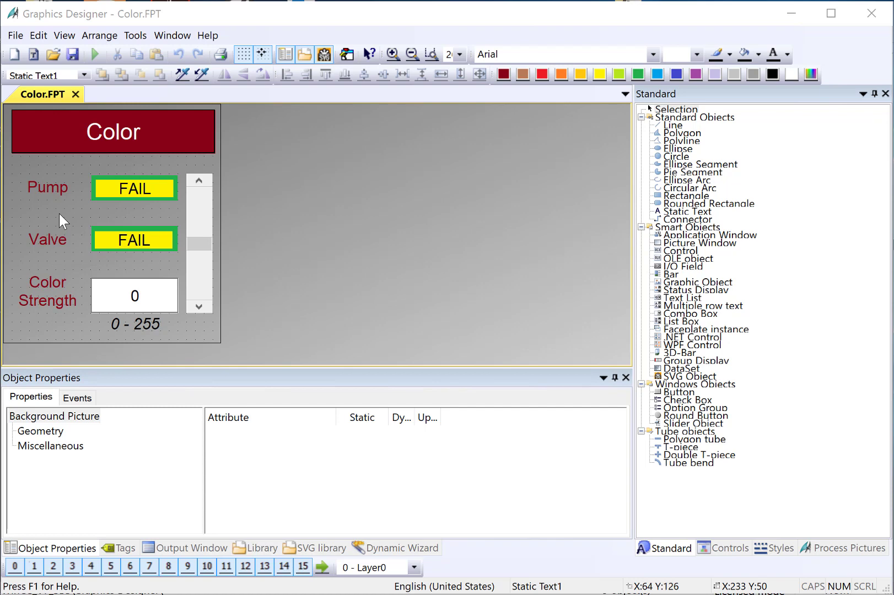
- Set the Color header's object name to txtColorLabel and widen the Static column to fit the full name
left_click(84, 75)
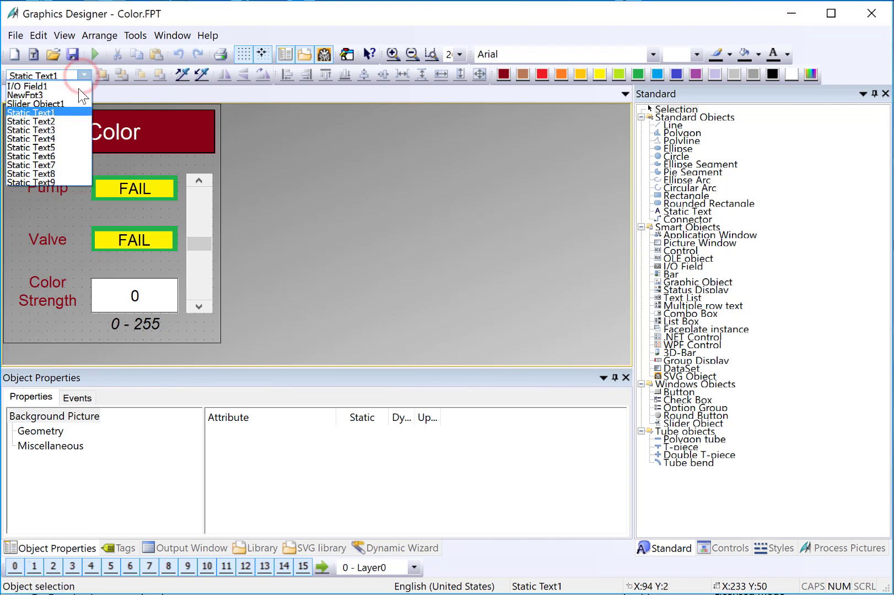
left_click(188, 129)
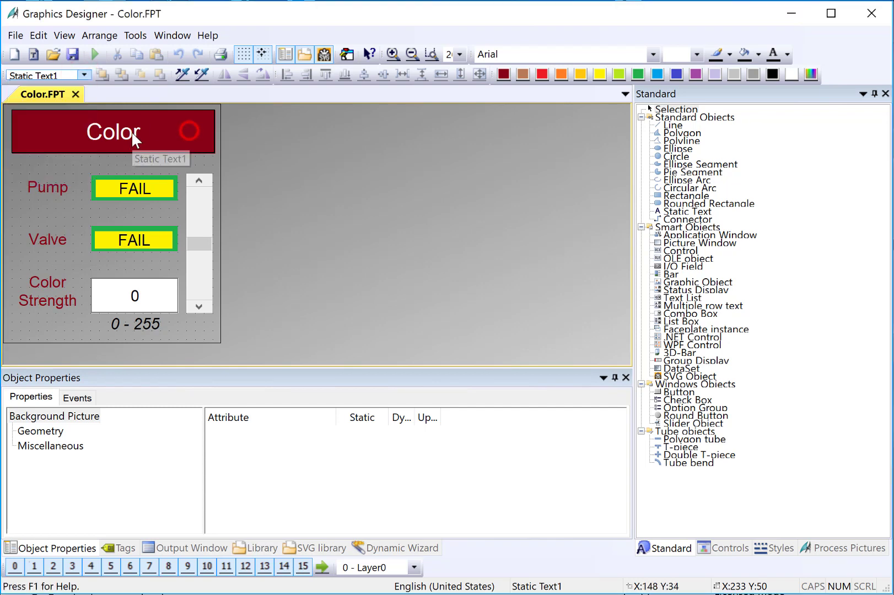
left_click(131, 132)
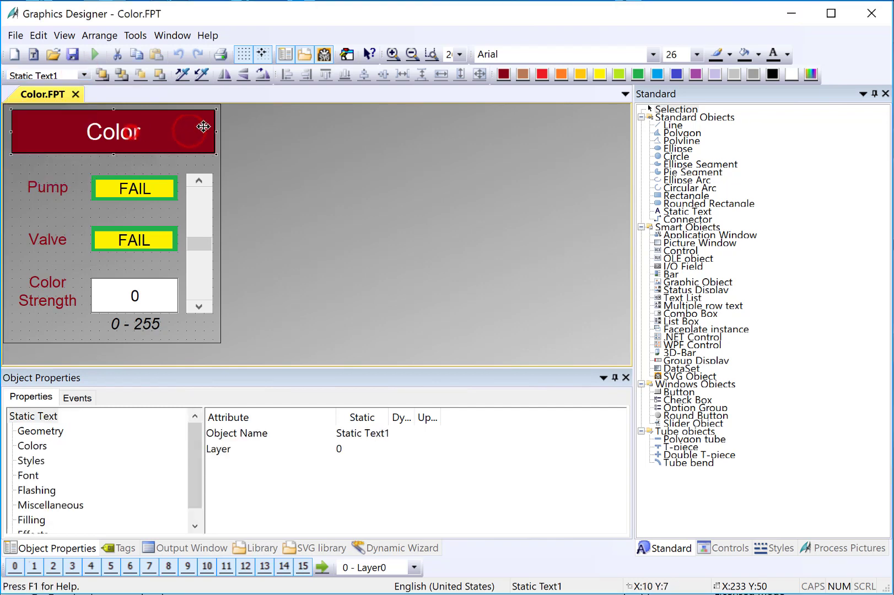
left_click(237, 436)
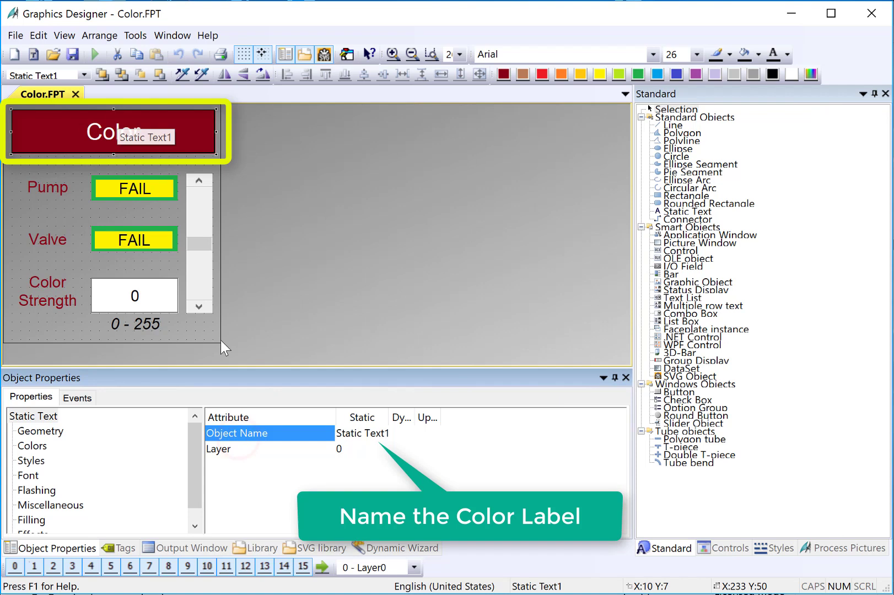
double_click(237, 434)
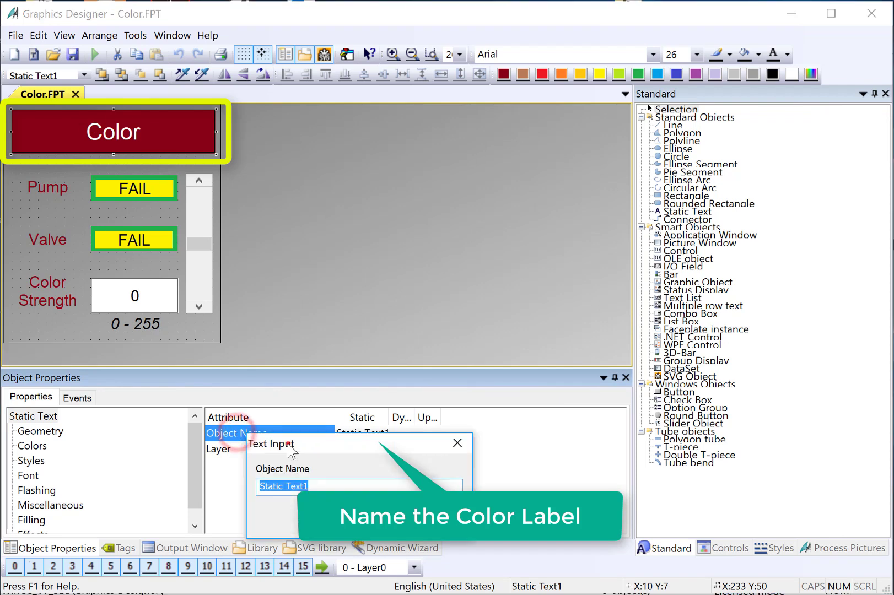
type("txtColorLabel")
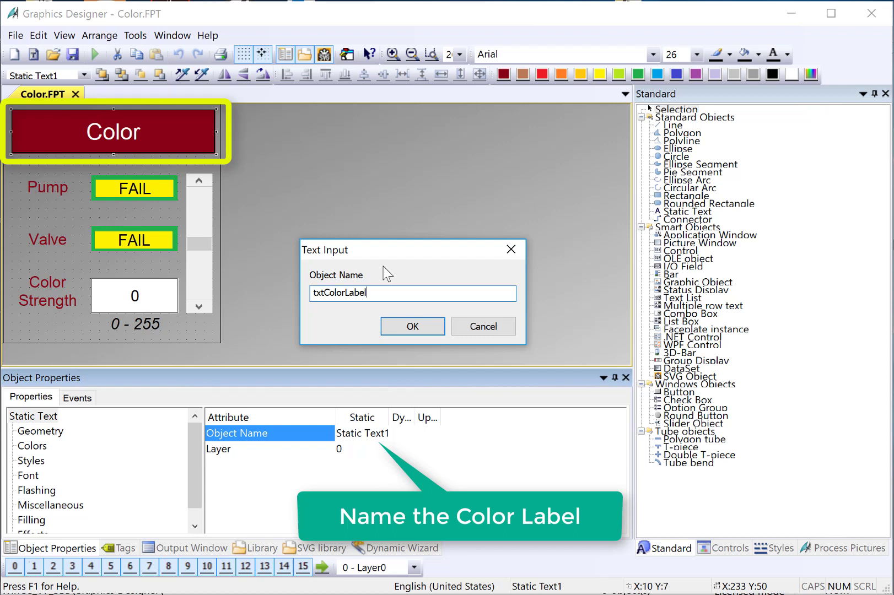
left_click(412, 326)
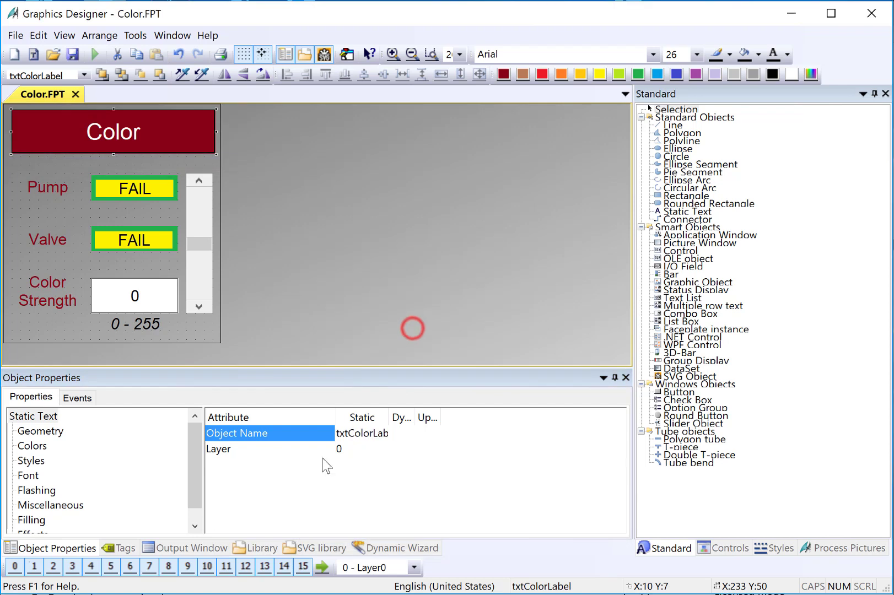
double_click(387, 418)
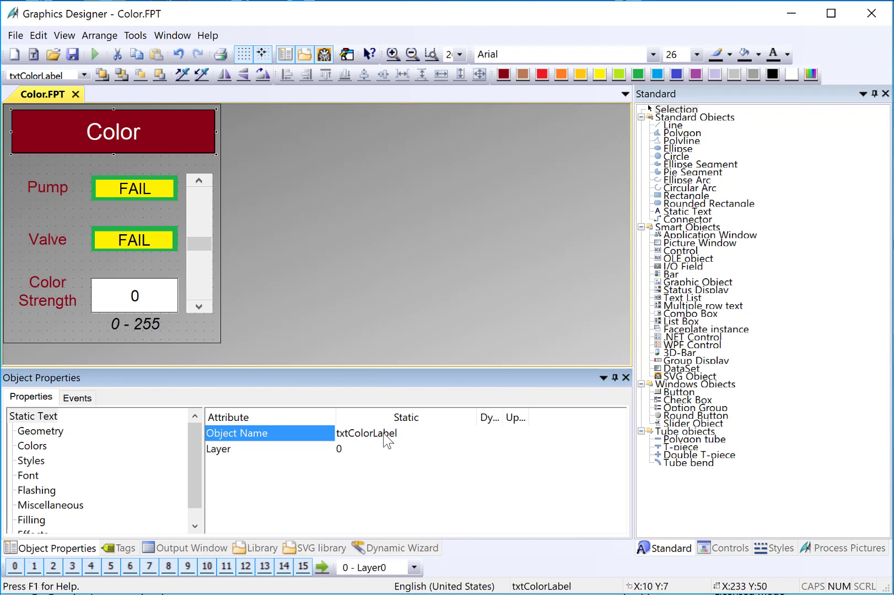
- Set the object name of the Pump label to txtPumpLabel
key("Tab")
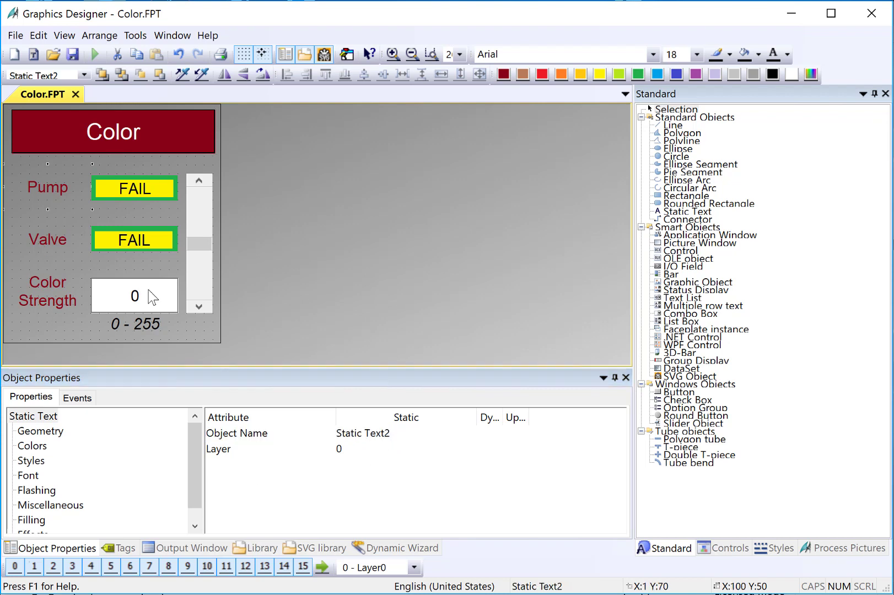
double_click(228, 436)
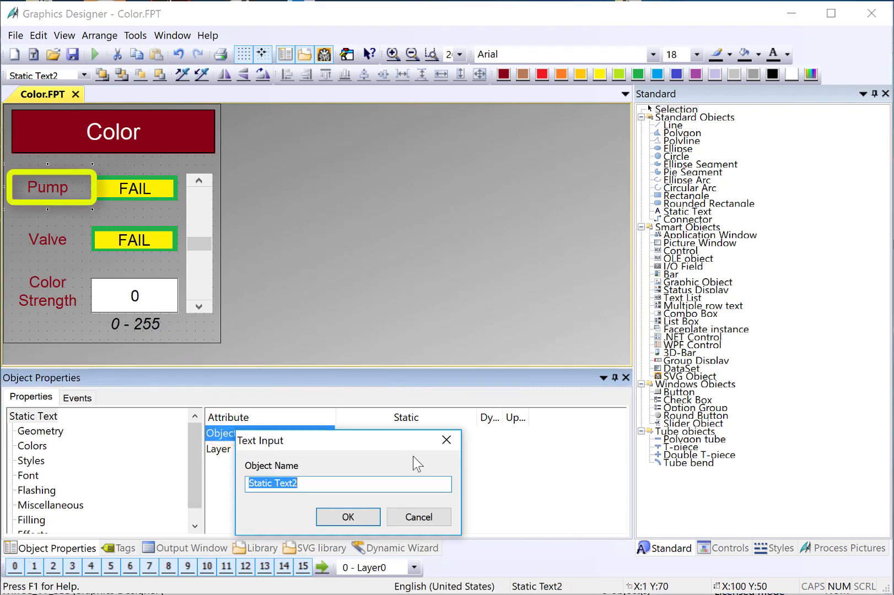
type("txtPu")
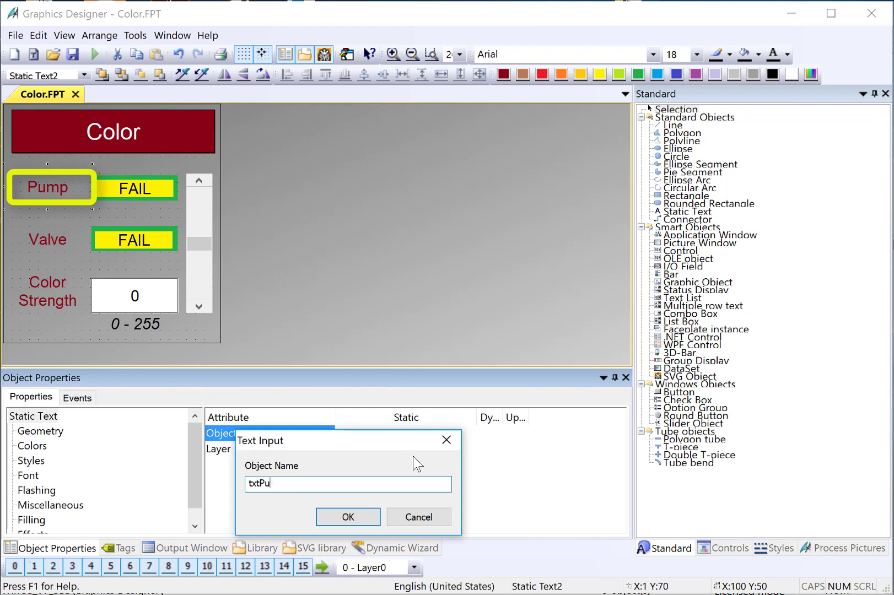
type("mpLabel")
key("Return")
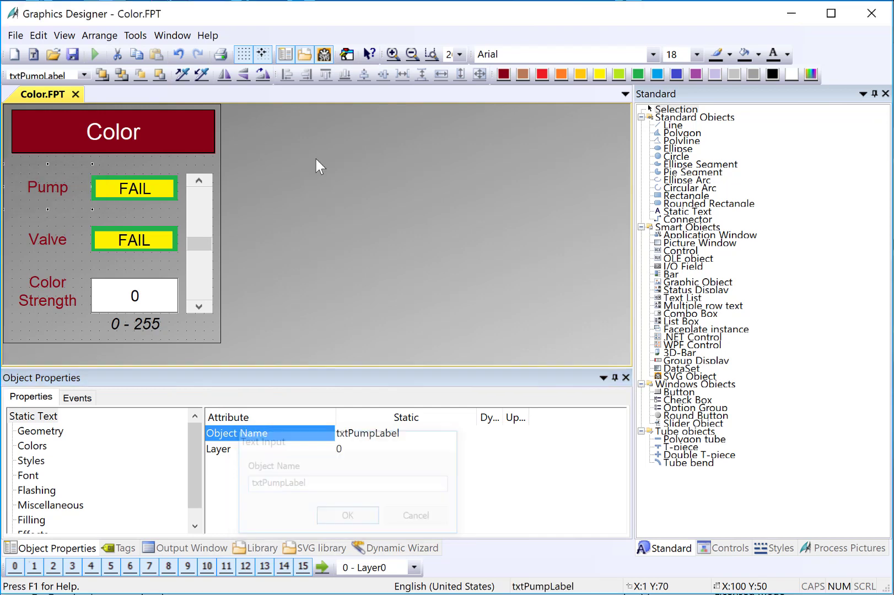
- Set the object name of the Valve label to txtValveLabel
left_click(49, 242)
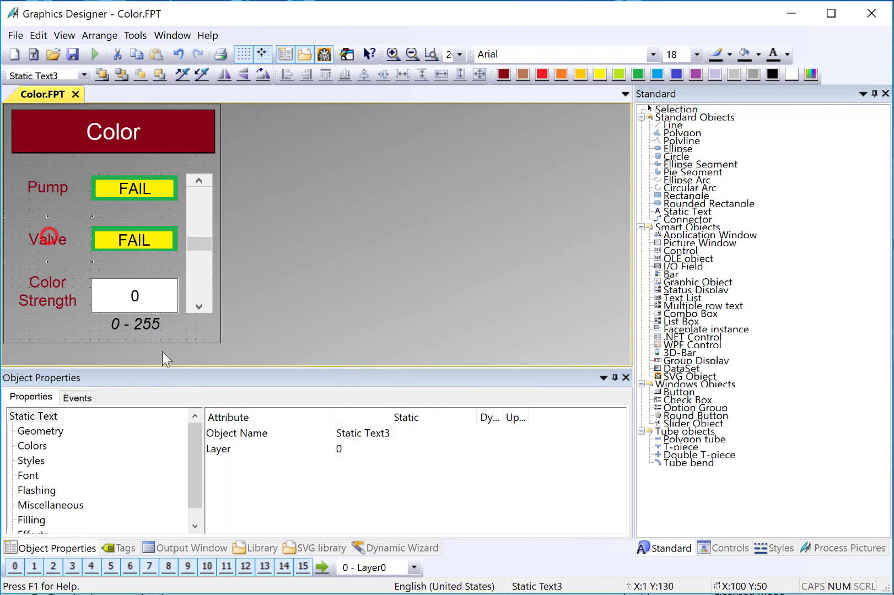
double_click(229, 437)
type("txtValveLabel")
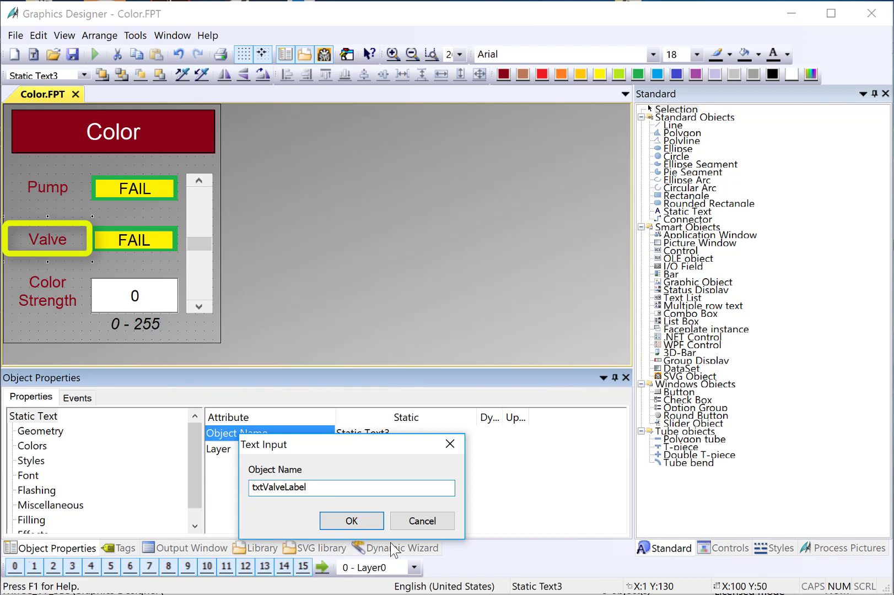
left_click(352, 520)
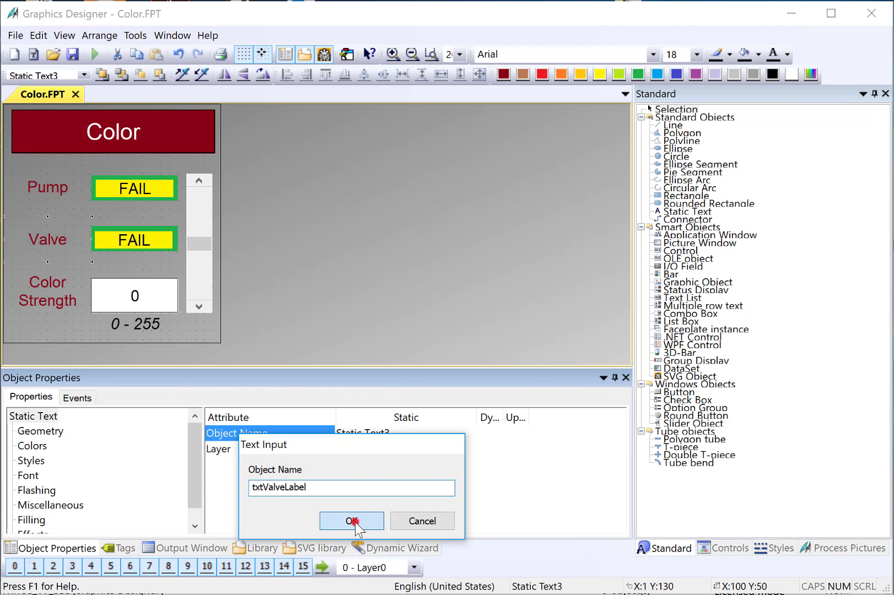
- Set the object name of the Color Strength label to txtColorStrength
left_click(42, 295)
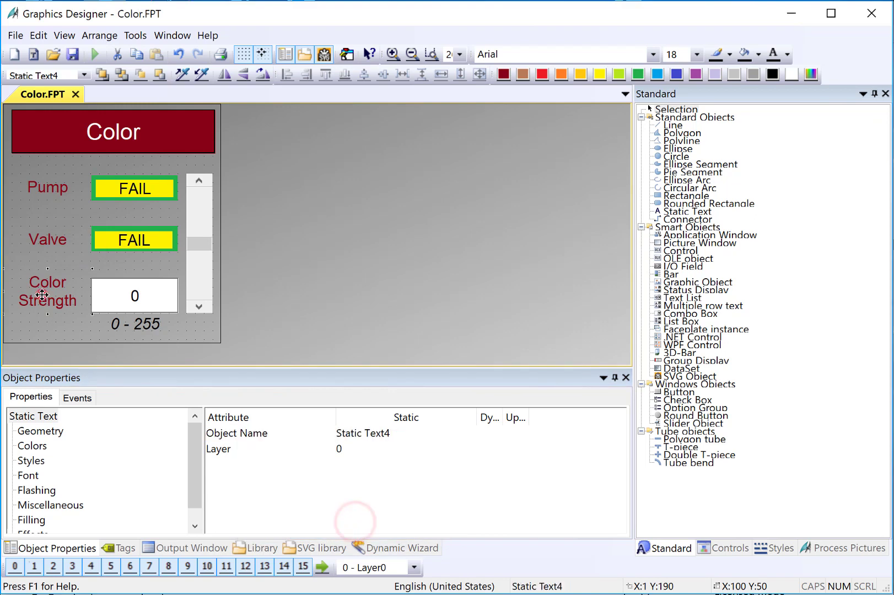
double_click(236, 433)
type("txtC")
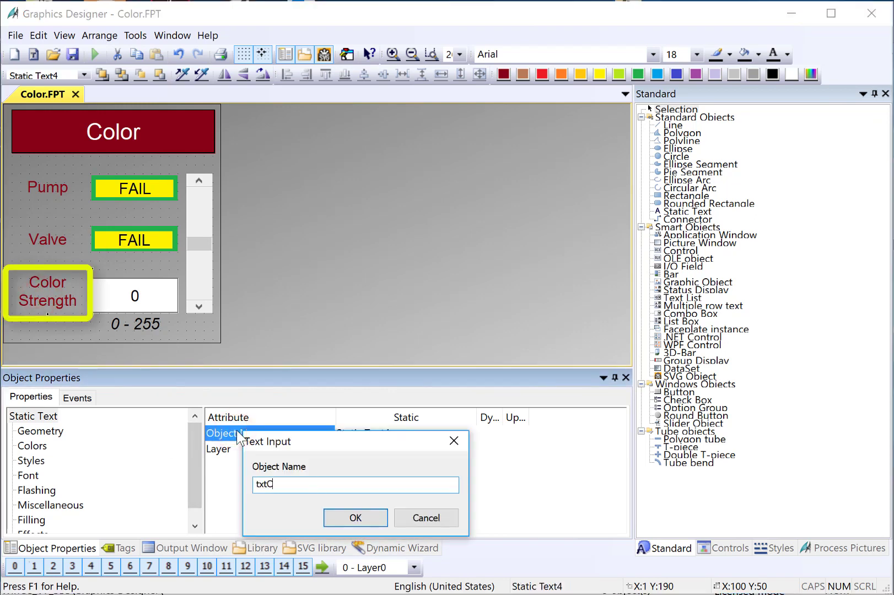
type("olorStrength")
key("Return")
- Set the object name of the "0 - 255" range text to txtStrengthRange
left_click(123, 324)
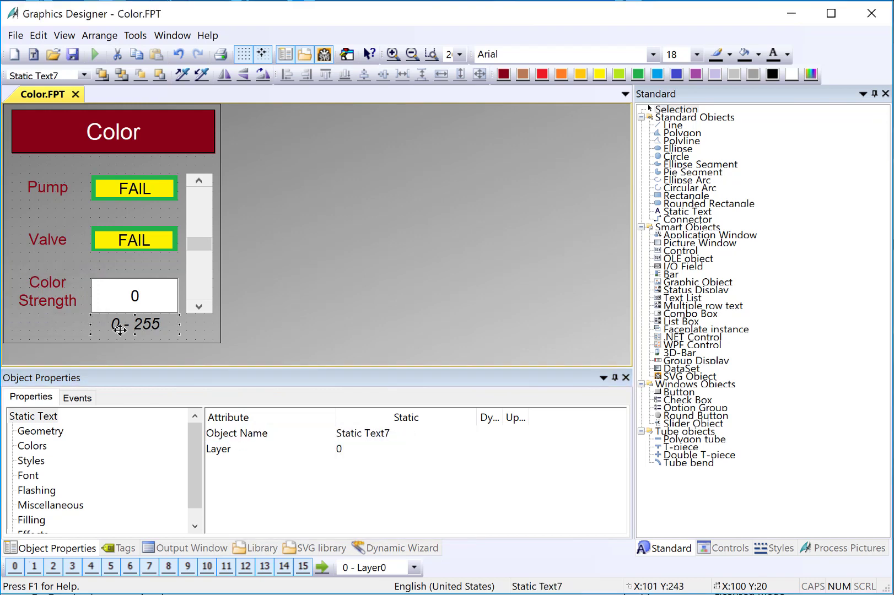
left_click(224, 434)
double_click(291, 433)
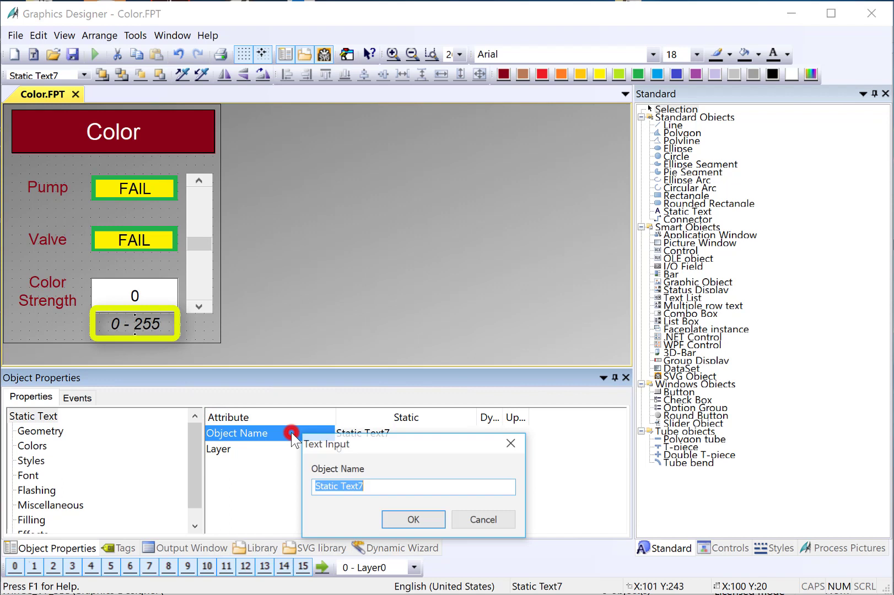
type("txt")
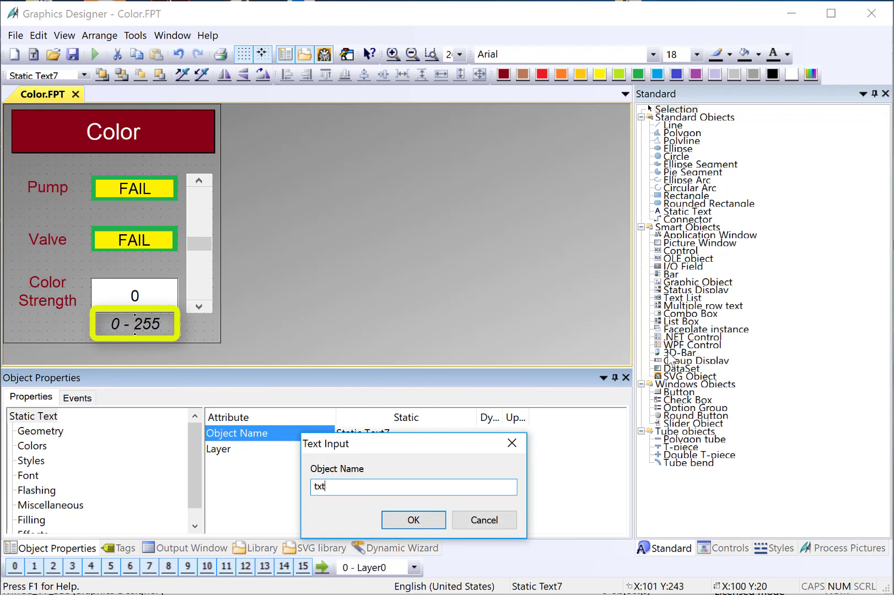
type("StrengthRange")
key("Return")
- Set the object name of the pump's FAIL indicator to txtPumpFailIndicator
left_click(128, 189)
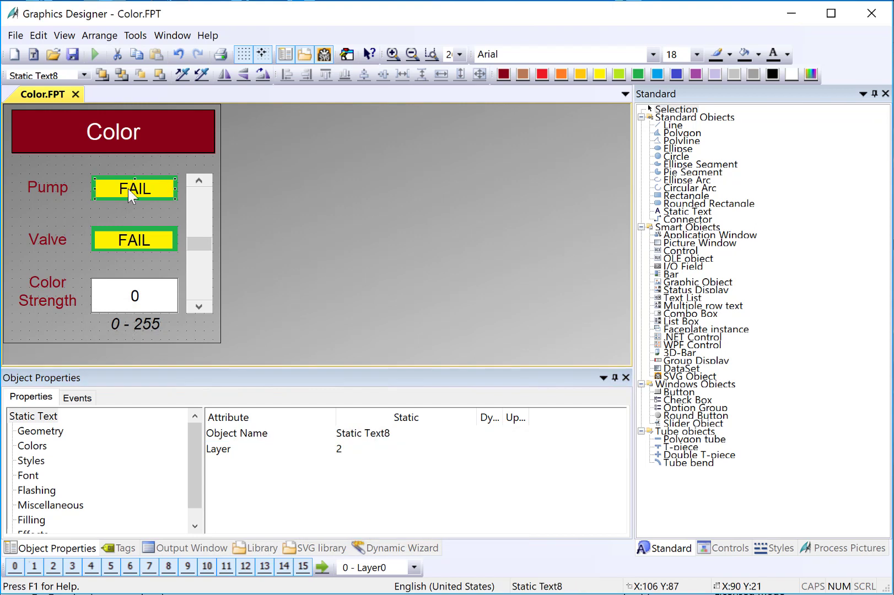
double_click(225, 435)
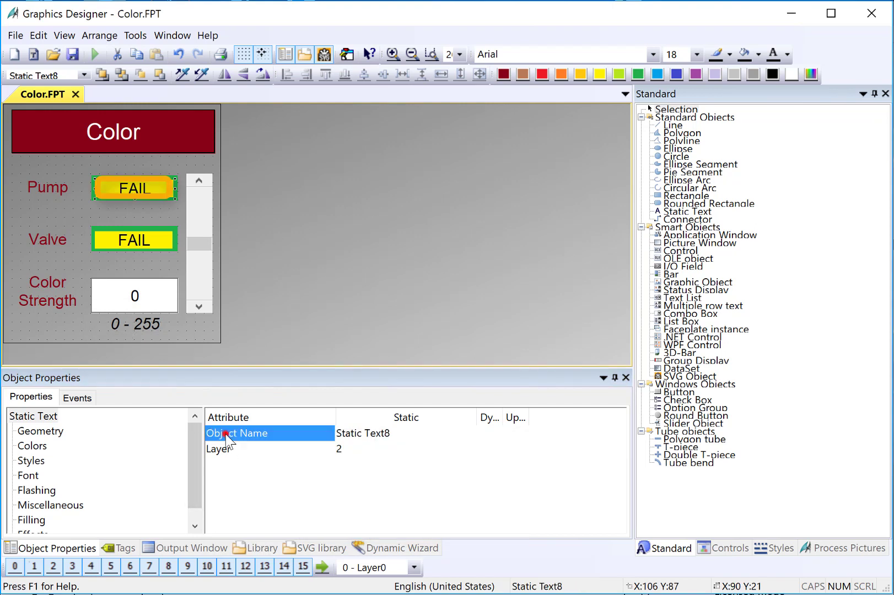
type("txtPumpFailIndicator")
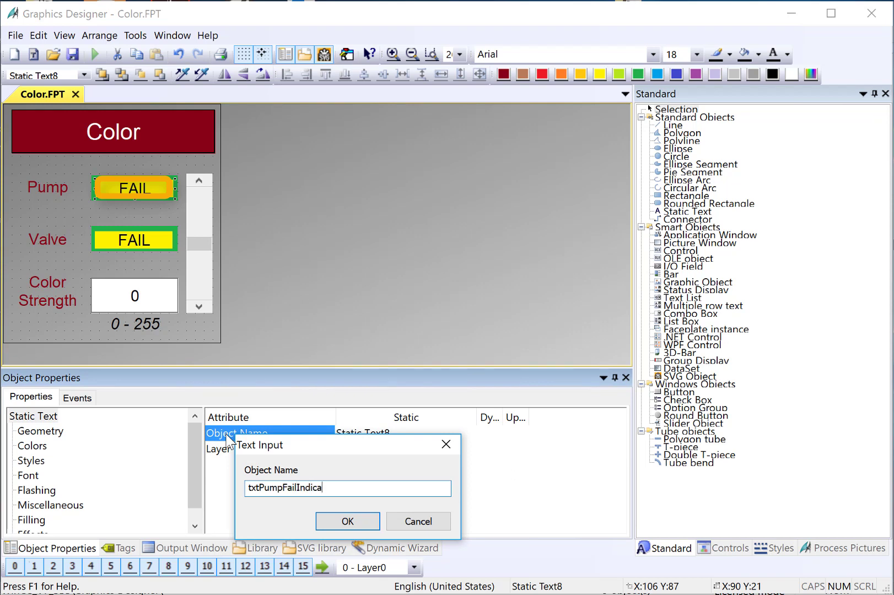
left_click(317, 525)
- Set the object name of the valve's FAIL indicator to txtValveFailIndicator
left_click(118, 243)
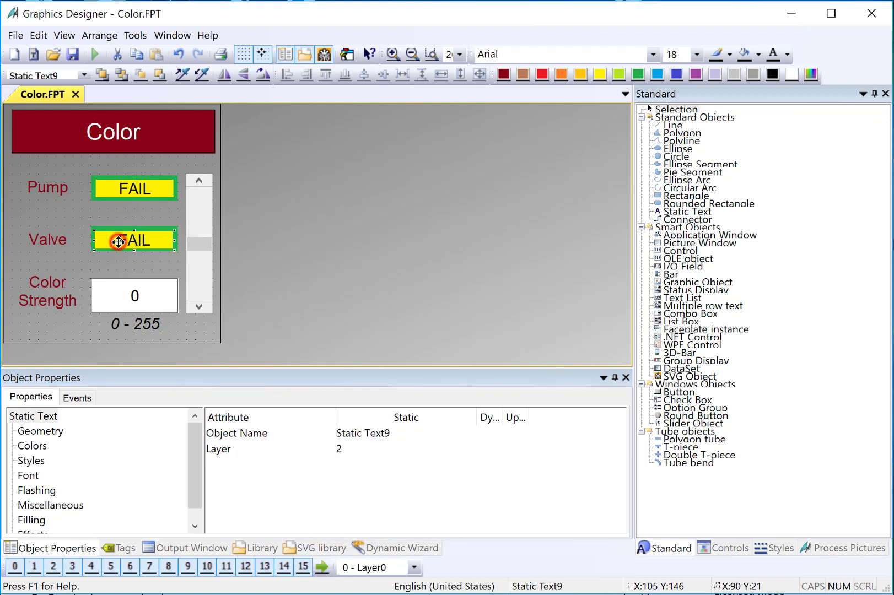
double_click(235, 434)
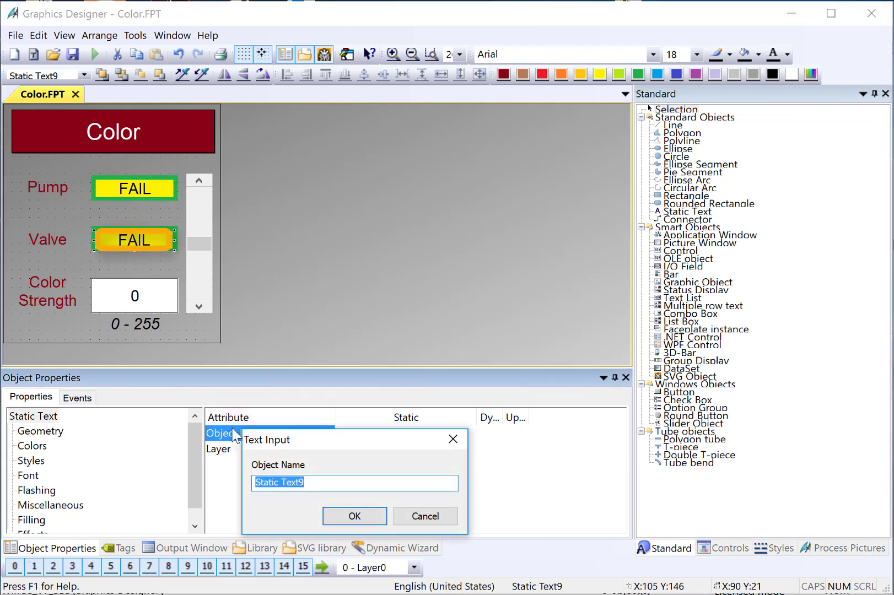
type("txtValveFailI")
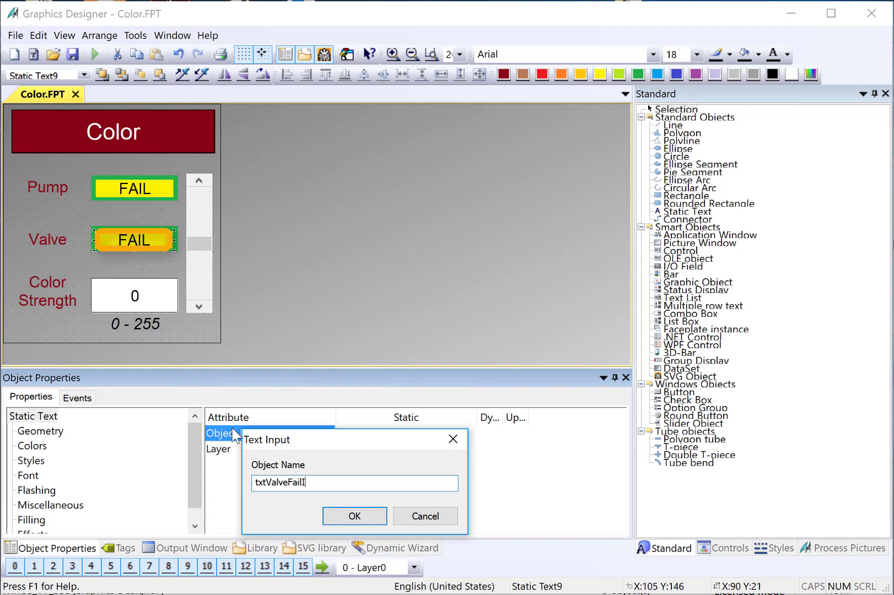
type("ndicator")
key("Return")
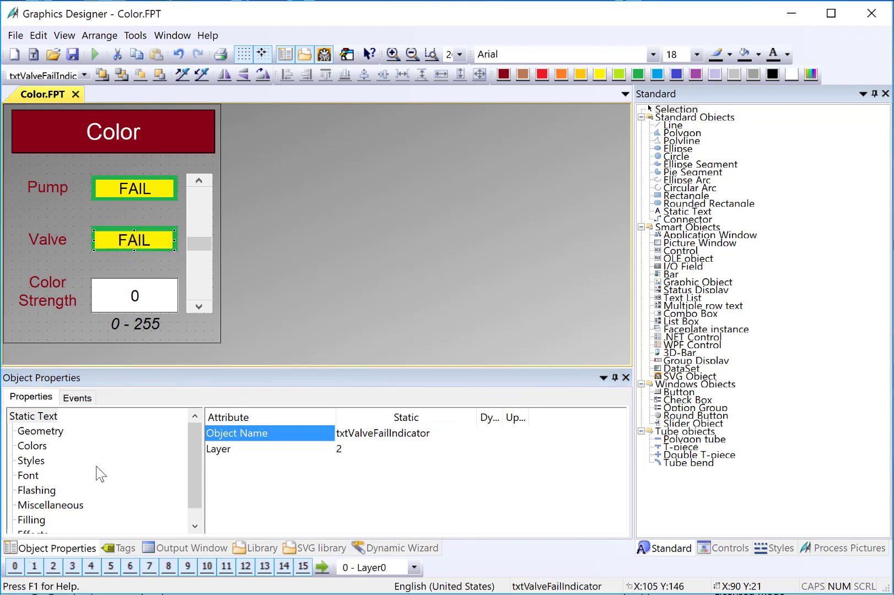
- Hide layer 2 and set the object name of the pump's ON indicator to txtPumpStateIndicator
left_click(53, 578)
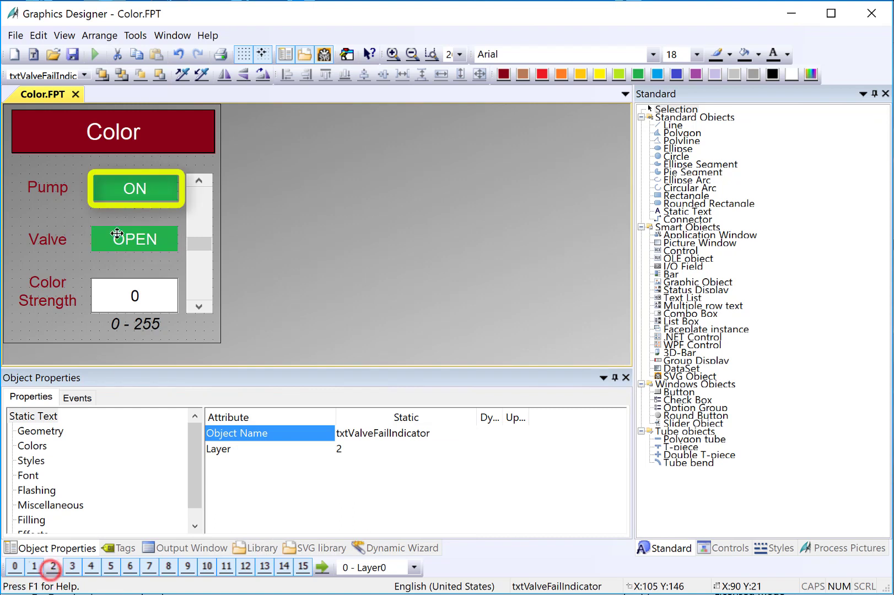
left_click(135, 188)
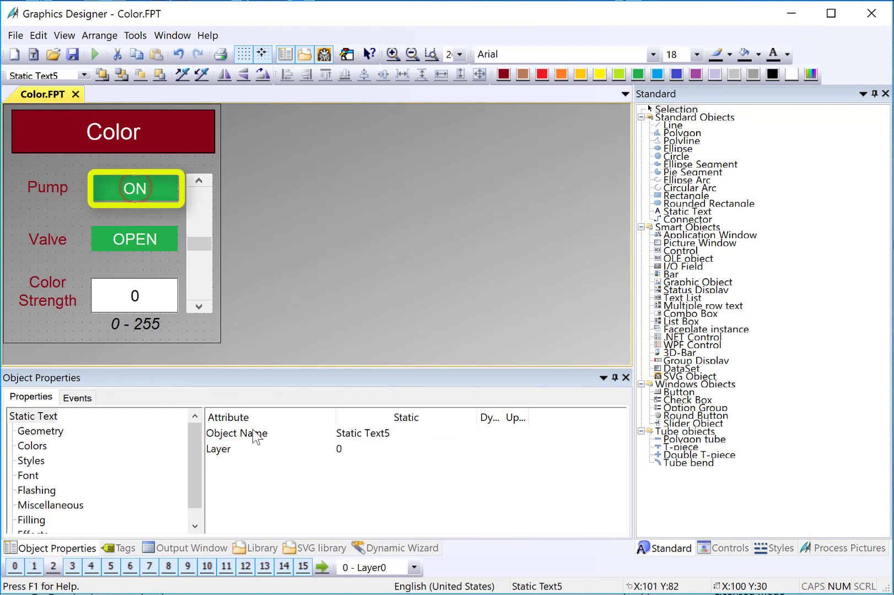
double_click(351, 433)
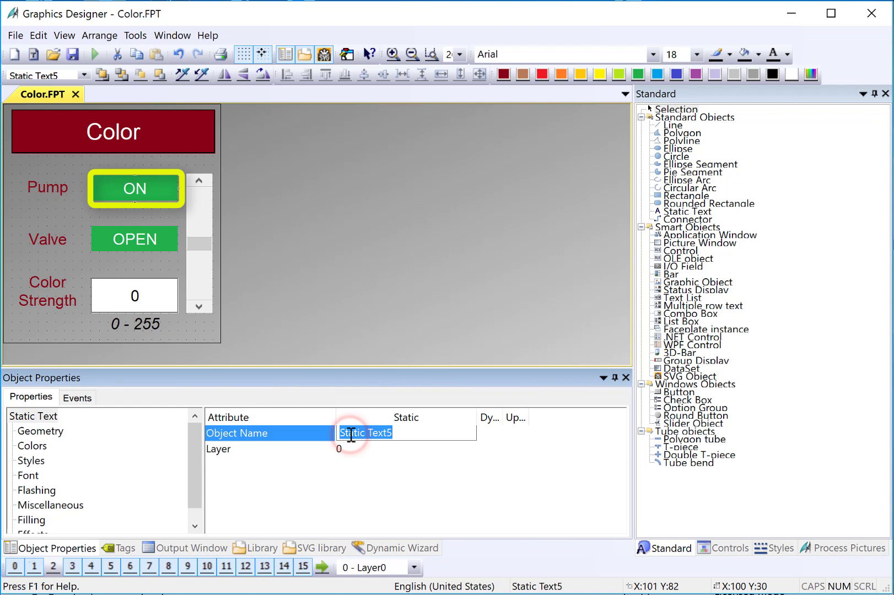
type("txtPum")
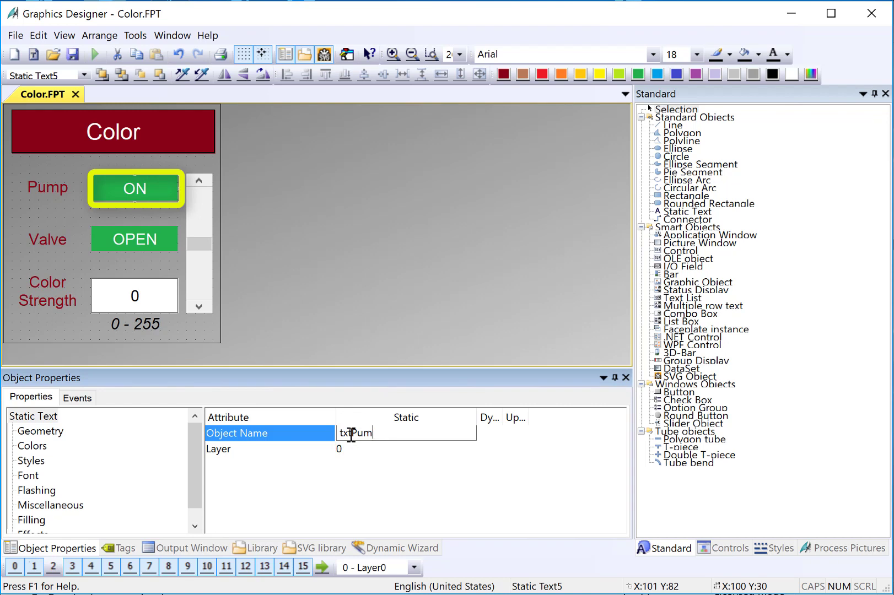
type("pStateIndicator")
key("Return")
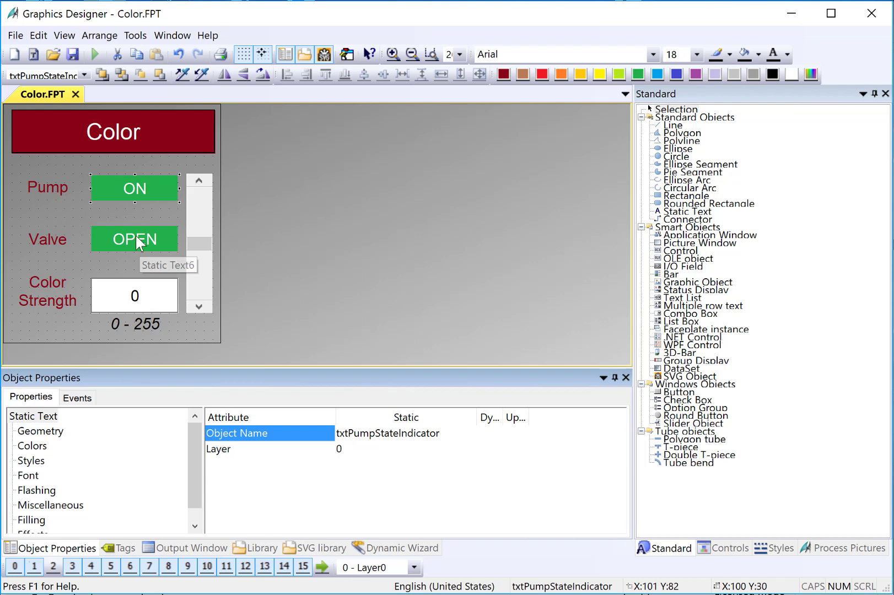
- Set the object name of the valve's OPEN indicator to txtValveStateIndicator and show layer 2 again
left_click(135, 238)
left_click(361, 434)
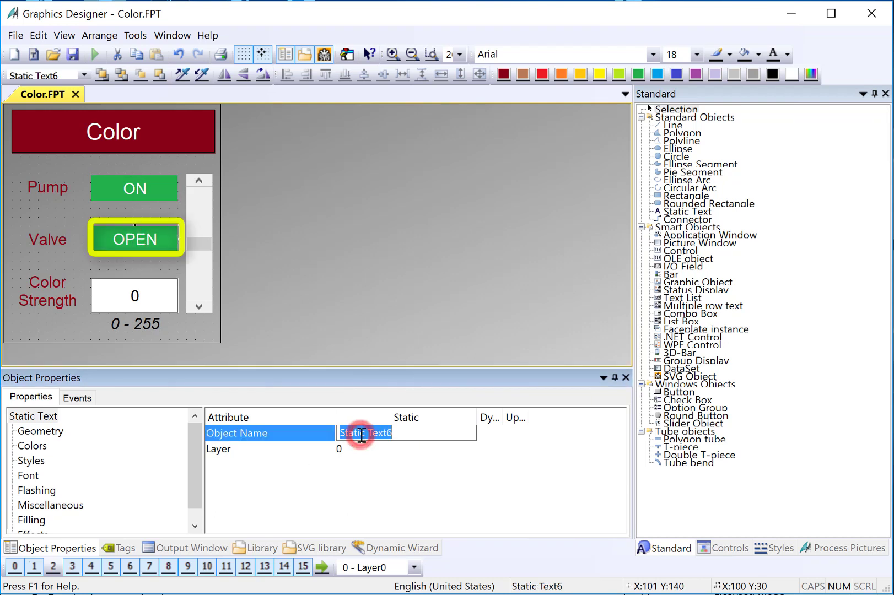
type("txtValve")
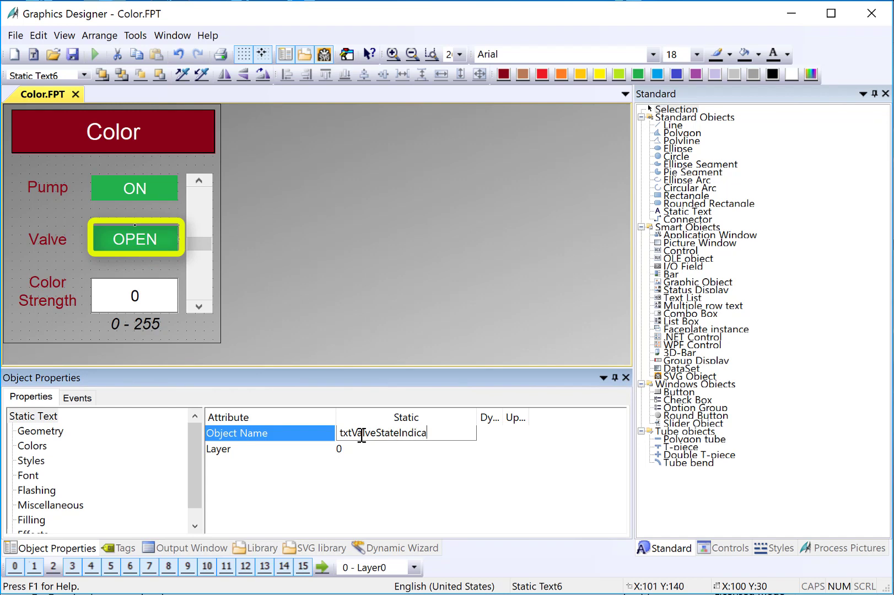
type("StateIndicator")
key("Return")
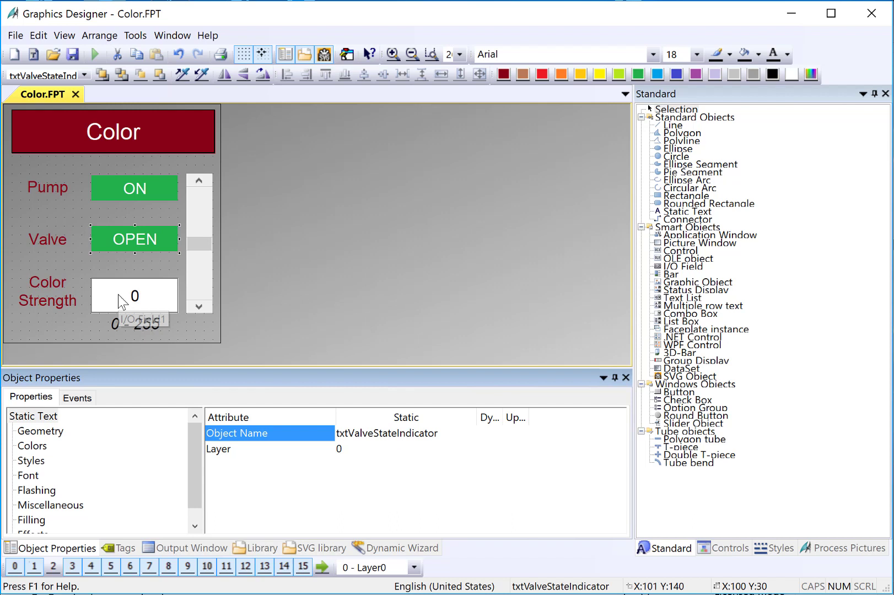
left_click(53, 566)
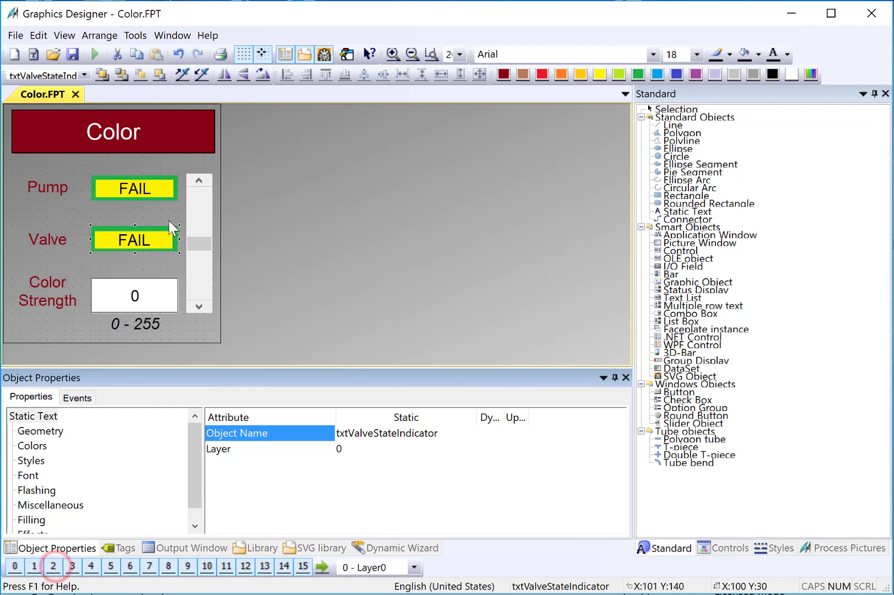
- Set the object name of the vertical slider to sldColorStrength
left_click(200, 227)
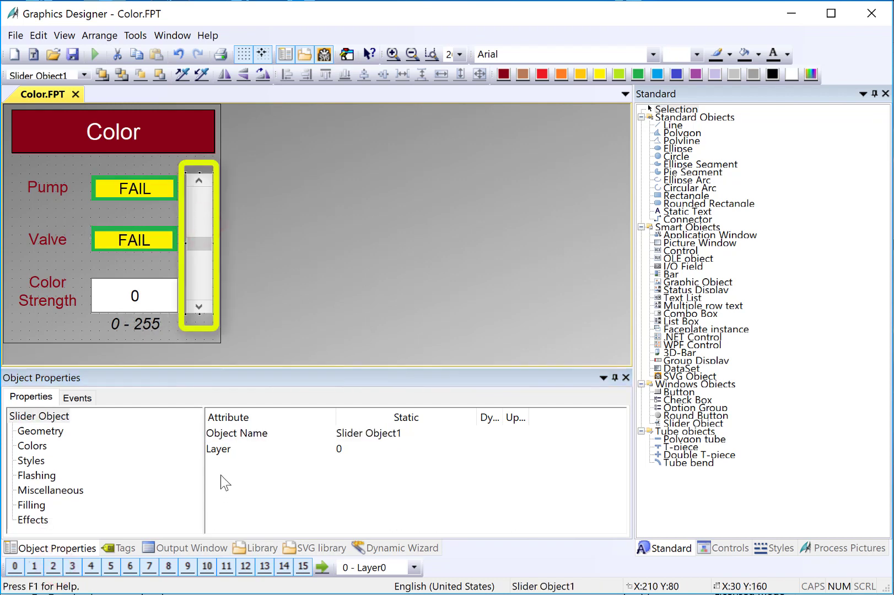
double_click(226, 433)
type("sld")
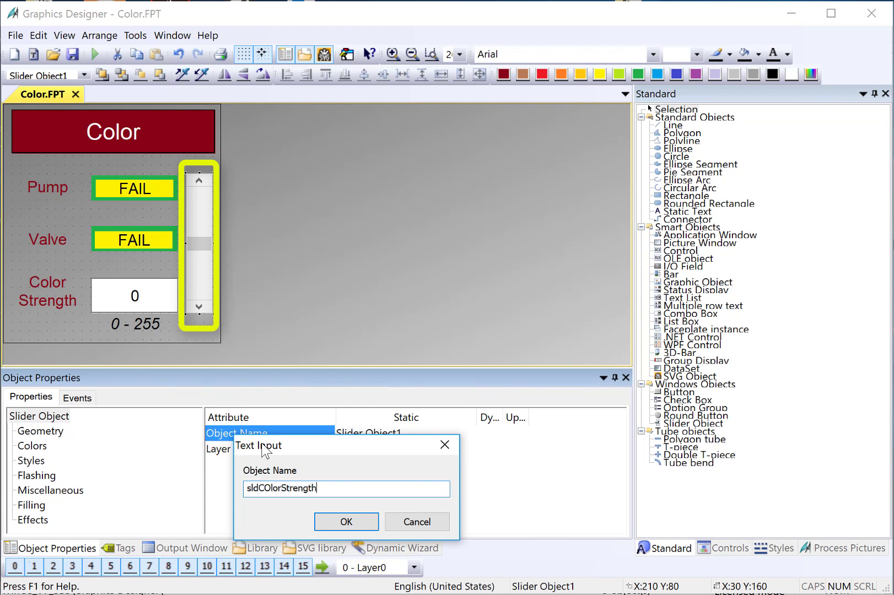
type("COlorStrength")
left_click(267, 489)
key("BackSpace")
type("o")
left_click(343, 521)
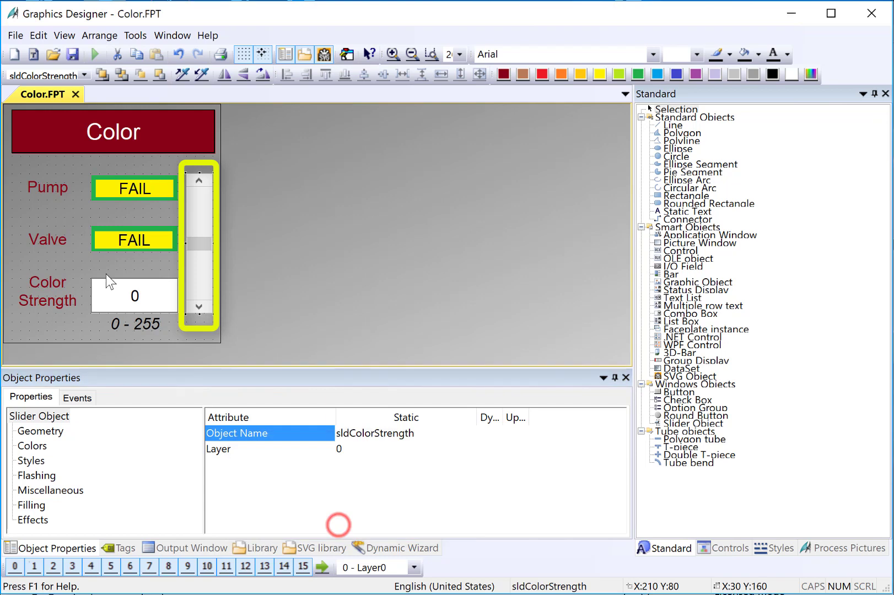
- Set the object name of the color strength I/O field to ioColorStrength and save the faceplate type
left_click(141, 300)
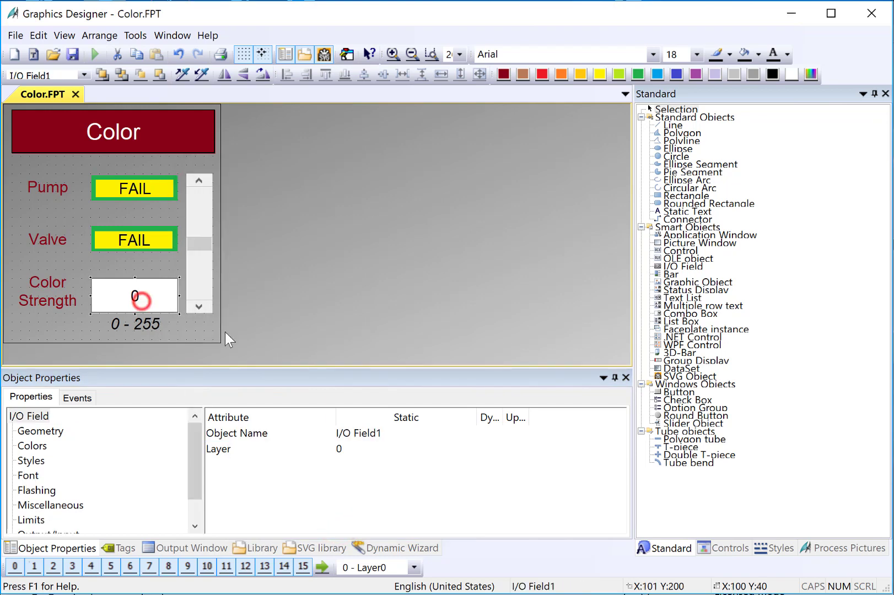
double_click(255, 434)
type("ioColorStrength")
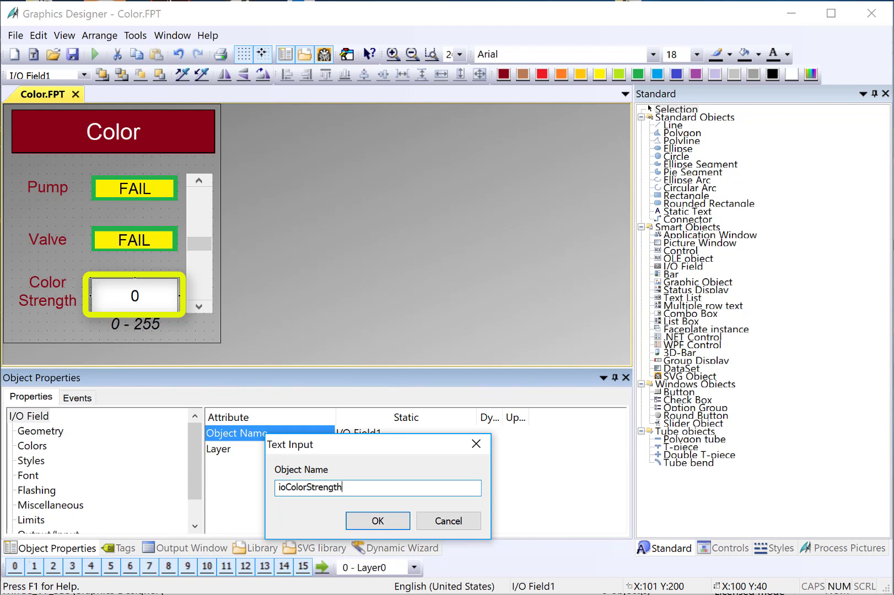
key("Return")
left_click(84, 75)
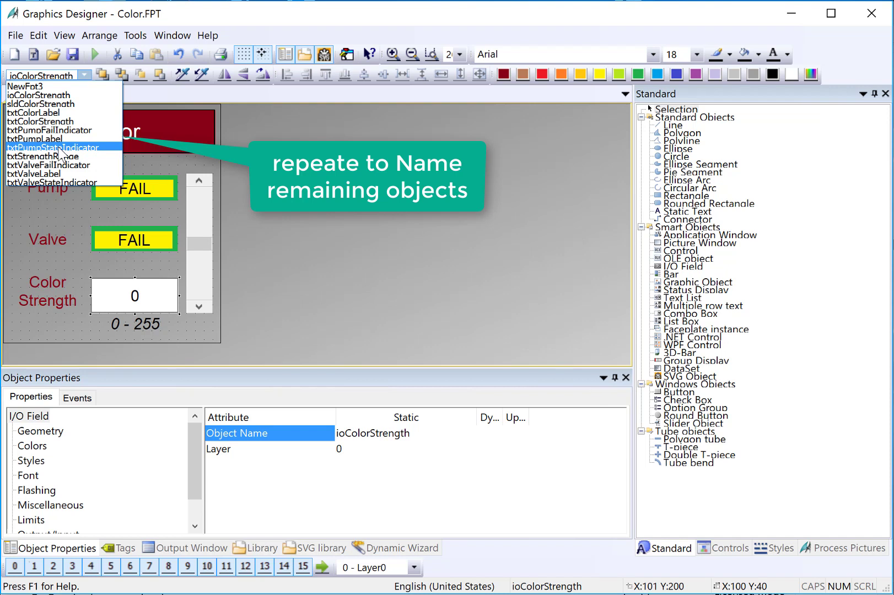
left_click(72, 54)
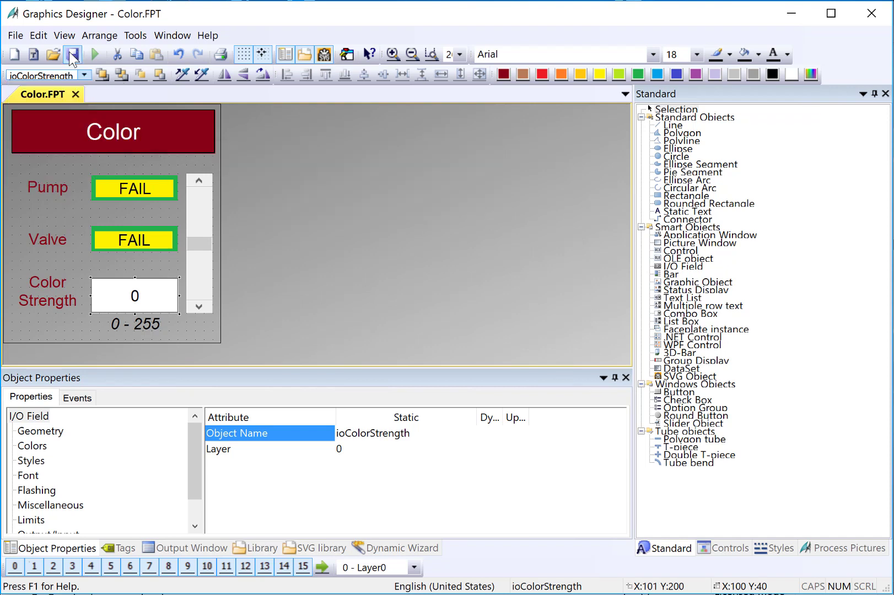
- Save the faceplate type and open the Configure Faceplate Type dialog, placed clear of the Pump and Valve labels
left_click(72, 54)
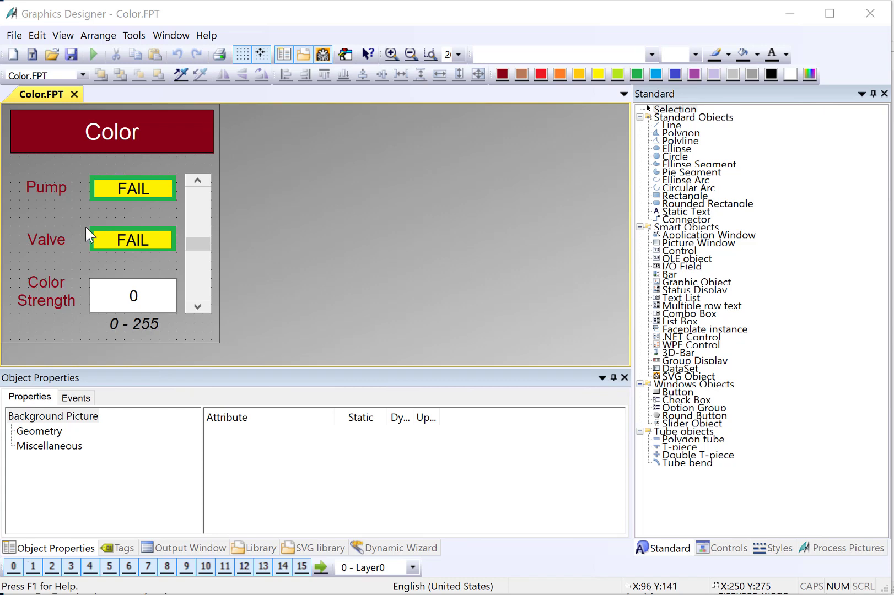
left_click(38, 35)
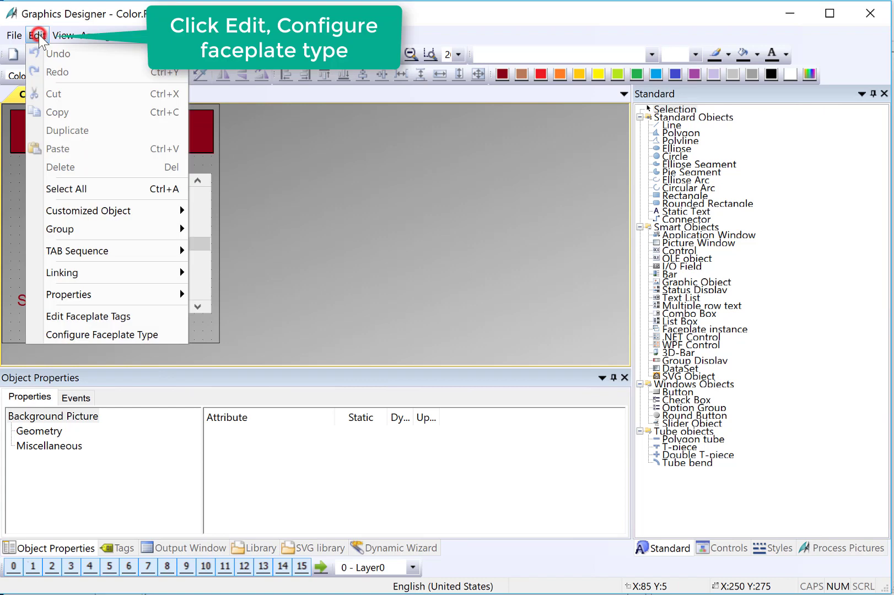
left_click(104, 335)
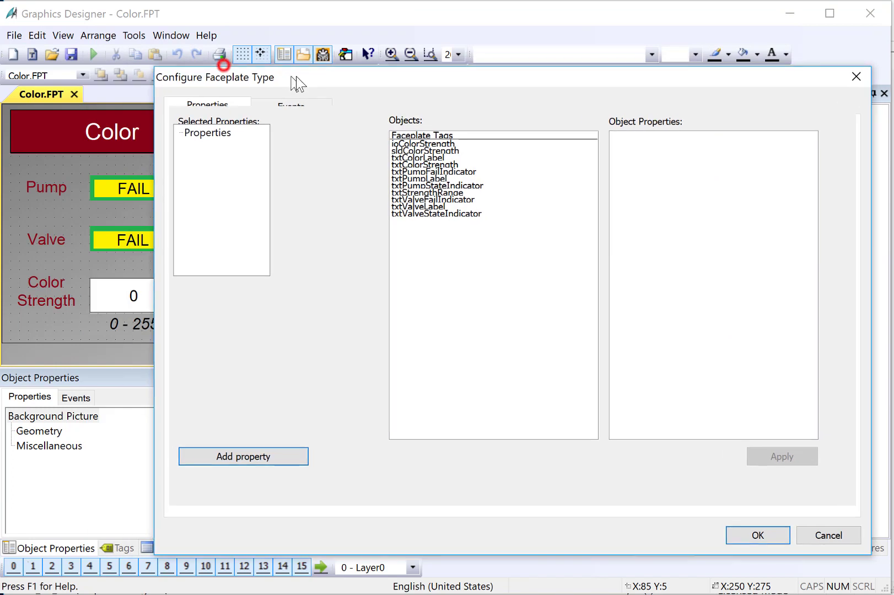
left_click_drag(291, 77, 313, 63)
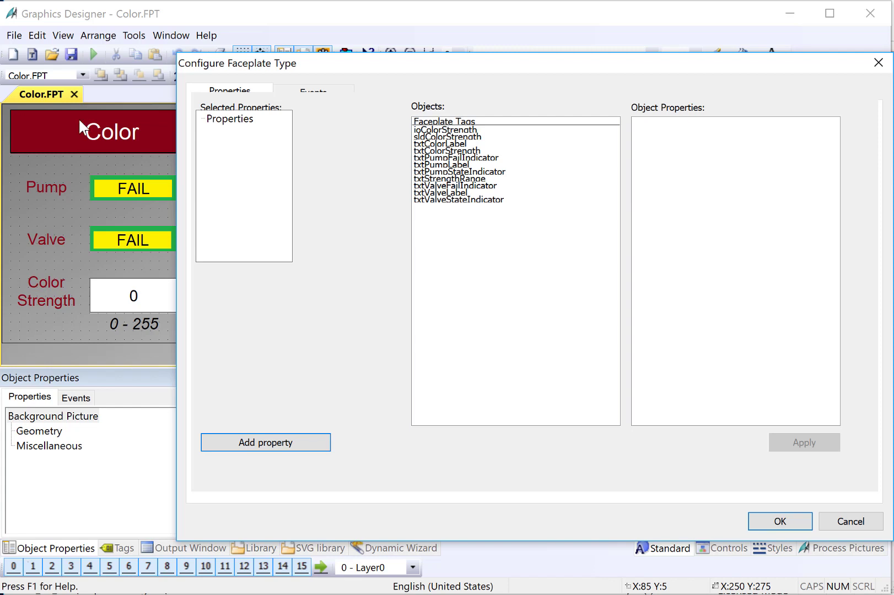
left_click(715, 55)
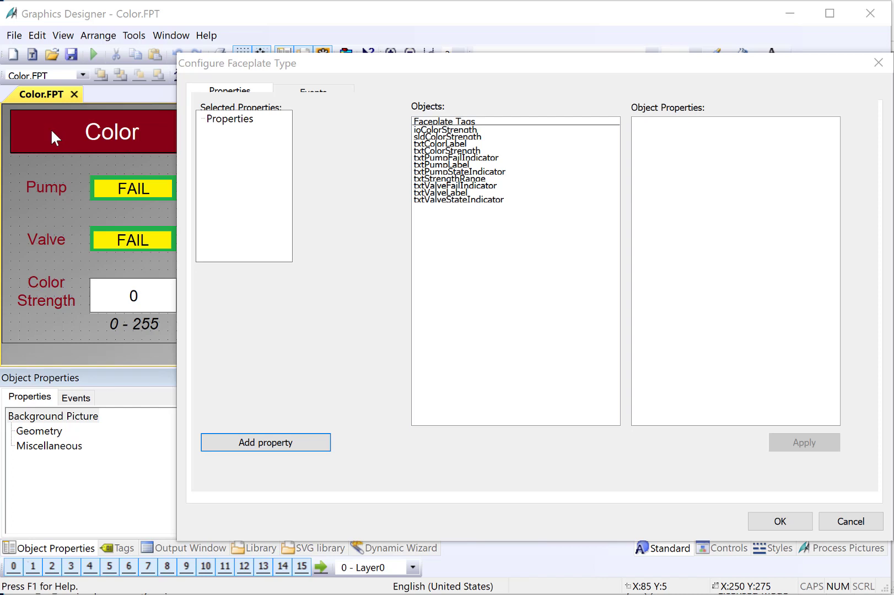
- Add the Text property of txtColorLabel to the selected faceplate properties and rename it ColorLabelText
left_click(446, 144)
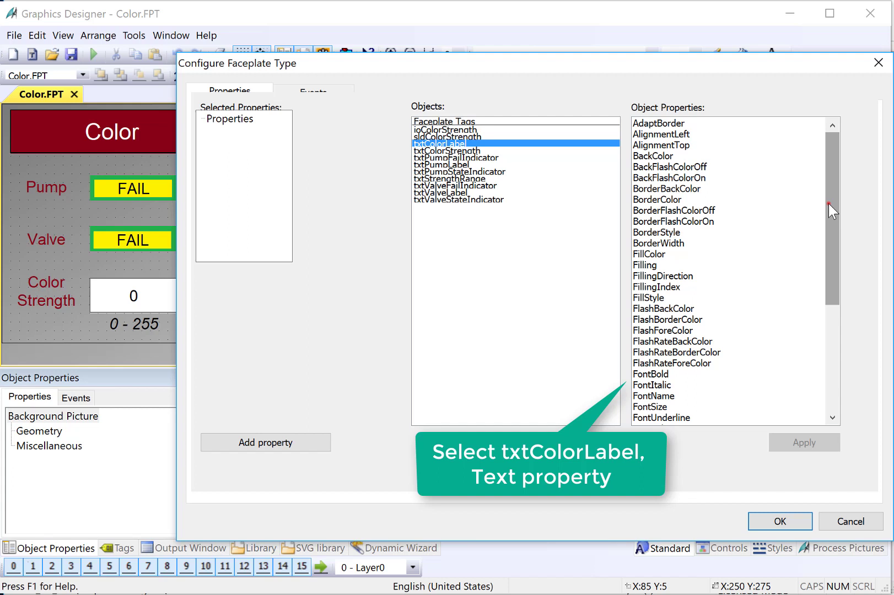
left_click_drag(829, 204, 824, 341)
left_click_drag(642, 374, 213, 124)
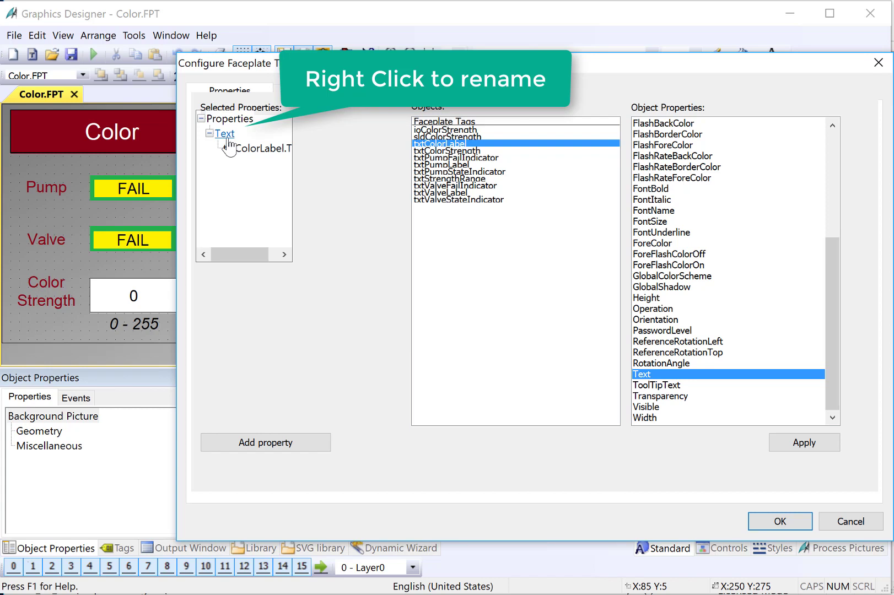
right_click(226, 137)
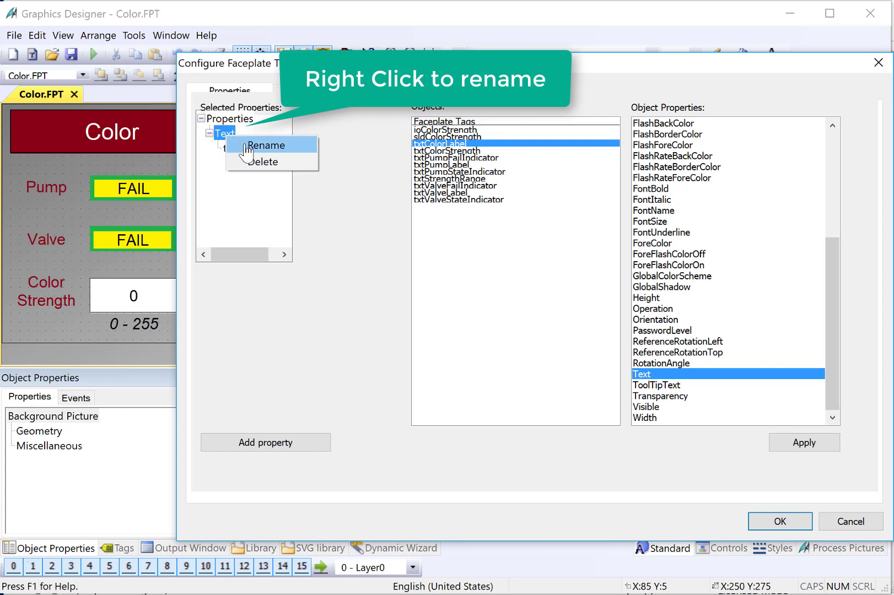
left_click(246, 147)
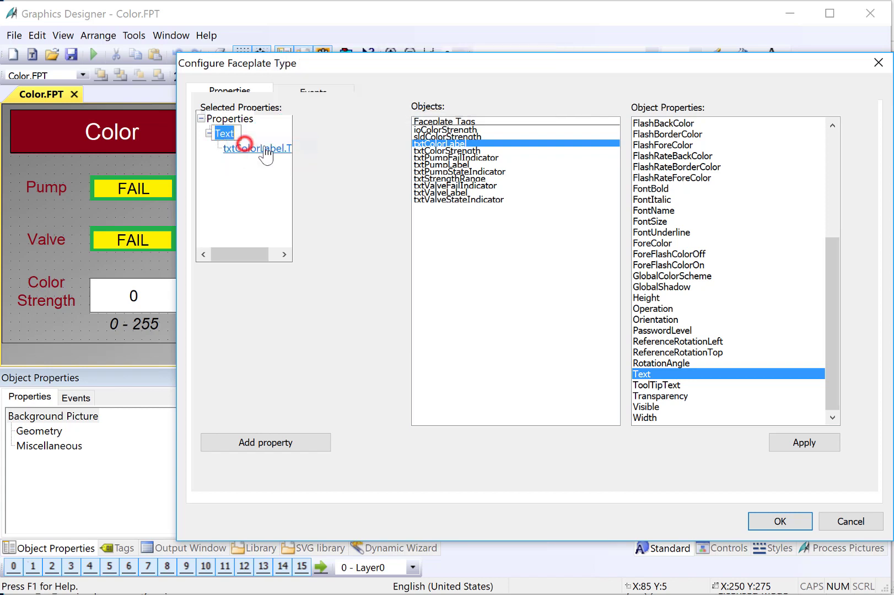
type("ColorLab")
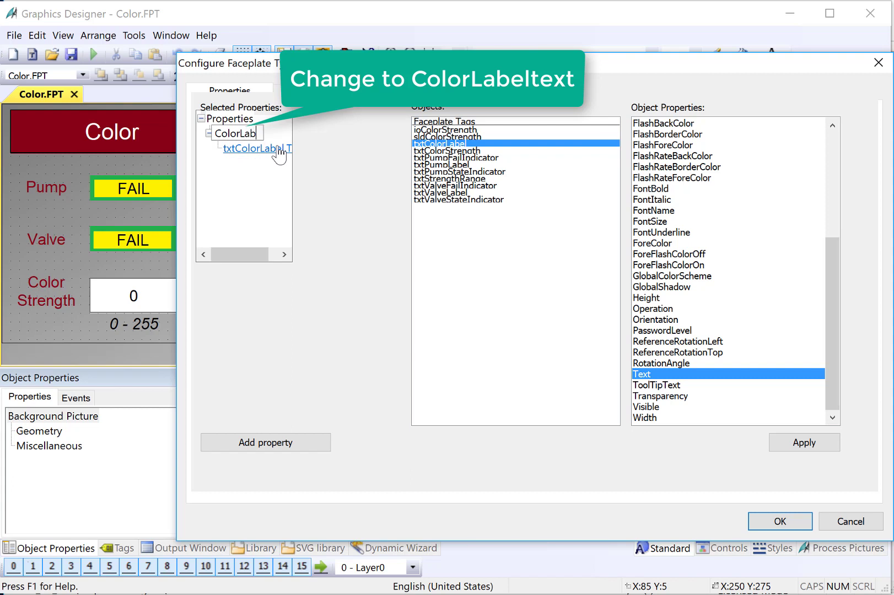
type("elText")
key("Return")
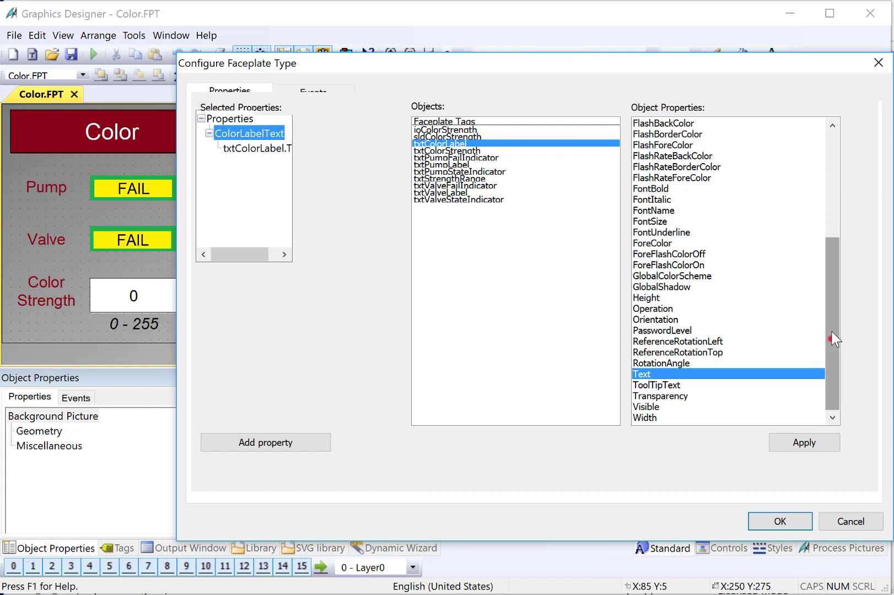
- Add the BackColor property of txtColorLabel as a separate faceplate property and rename it ColorLabelColor
left_click_drag(832, 336, 831, 231)
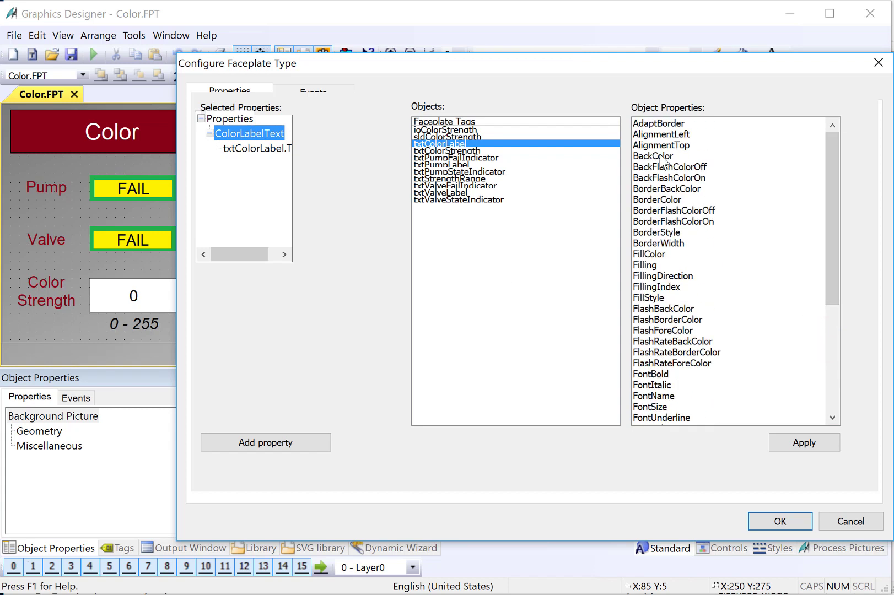
left_click_drag(664, 157, 218, 126)
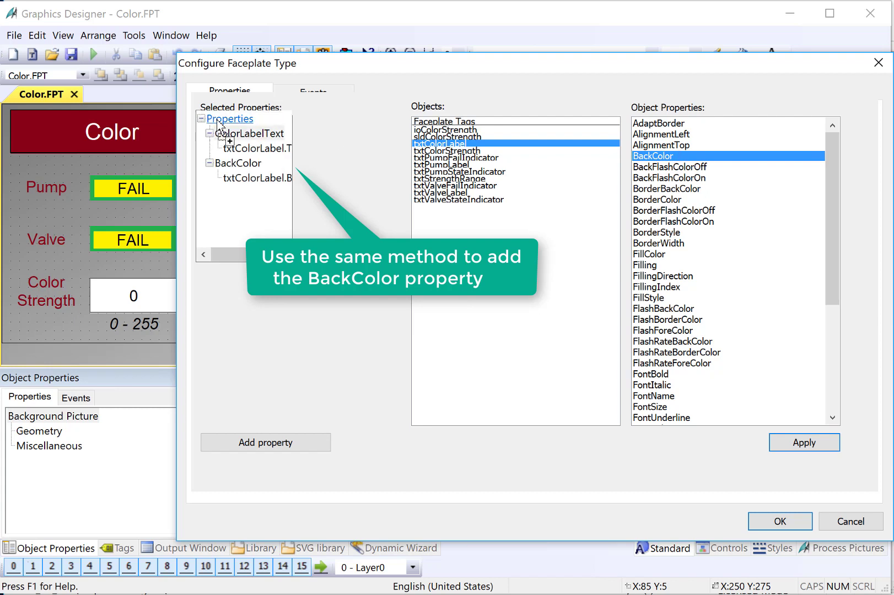
left_click(247, 164)
right_click(250, 169)
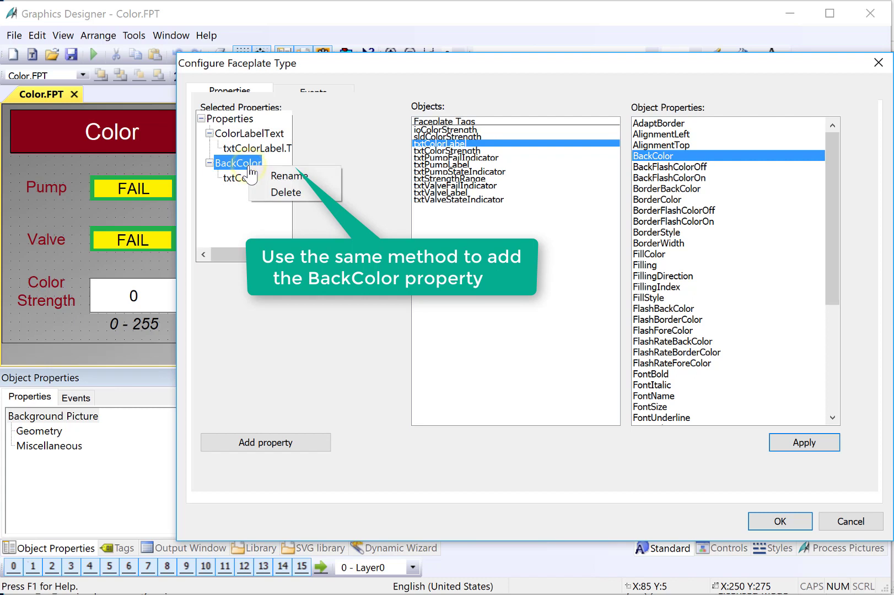
left_click(278, 176)
type("Co")
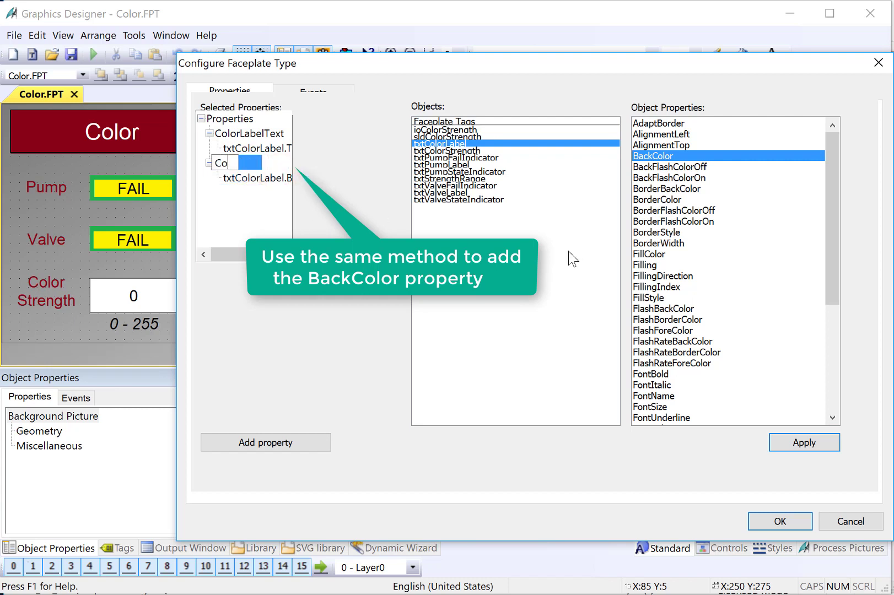
type("lorLabelColor")
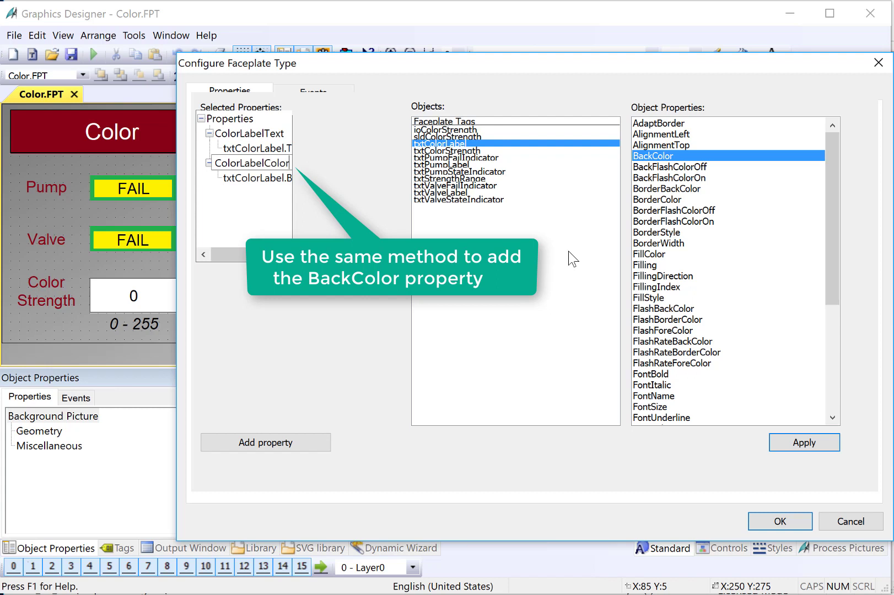
key("Return")
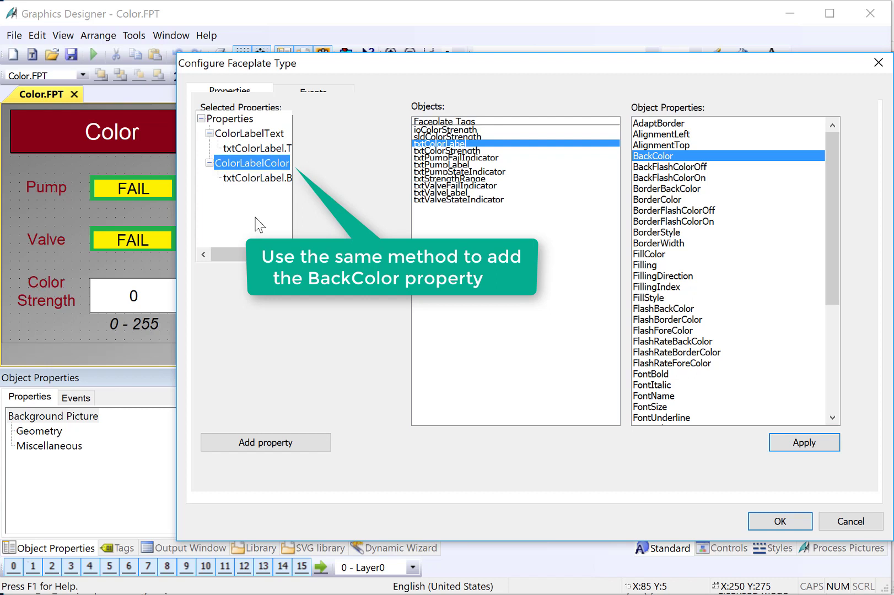
- Shift the dialog to uncover the slider and add the Process property of sldColorStrength to the faceplate properties
left_click_drag(308, 70, 355, 101)
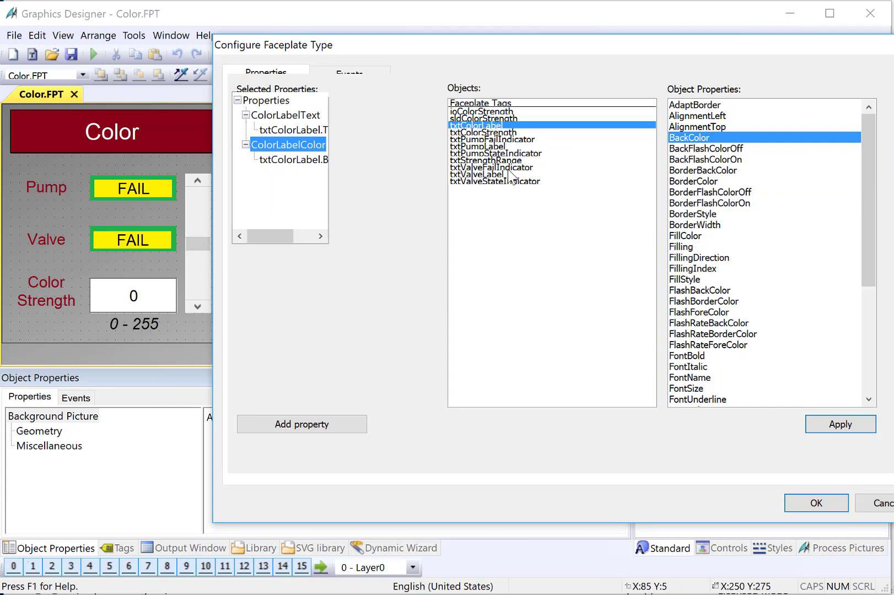
left_click(482, 118)
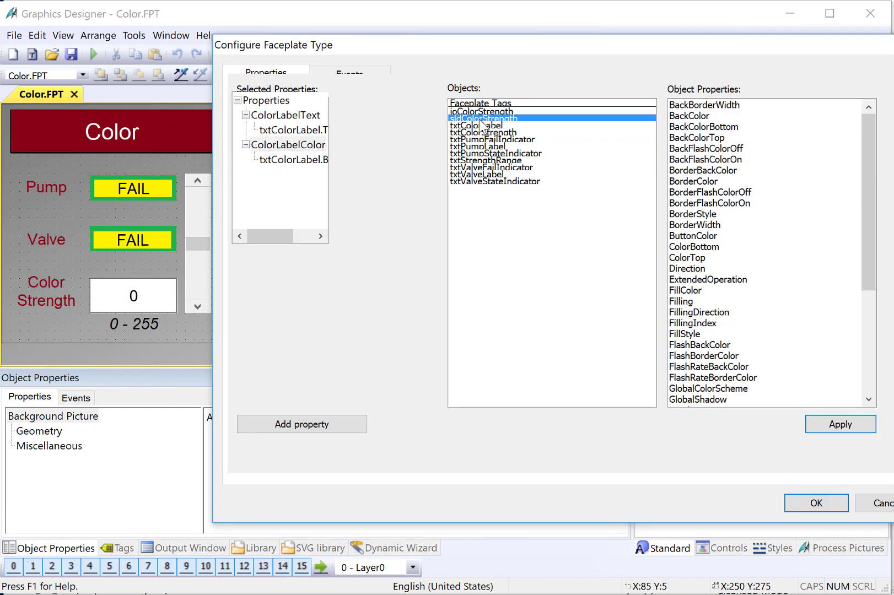
left_click_drag(867, 223, 867, 326)
left_click(685, 312)
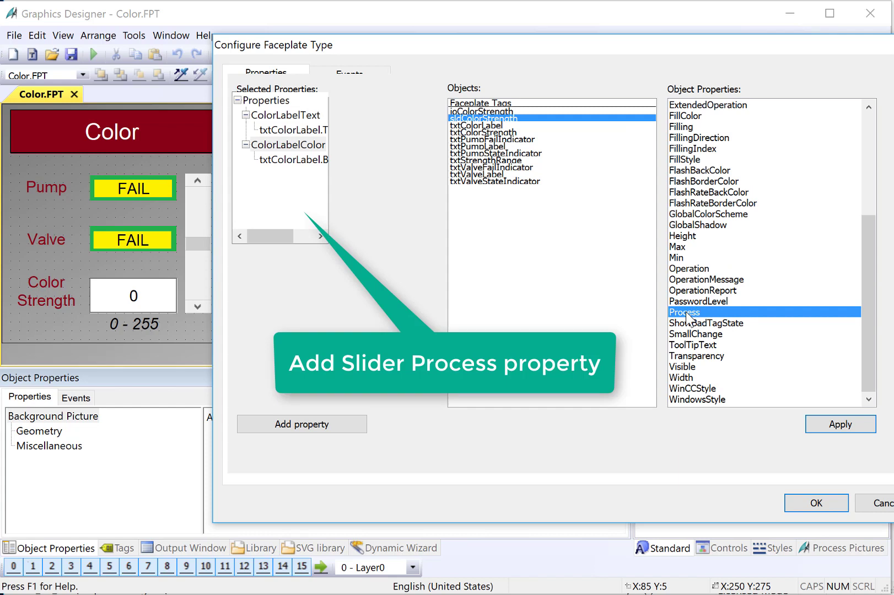
left_click_drag(688, 318, 267, 107)
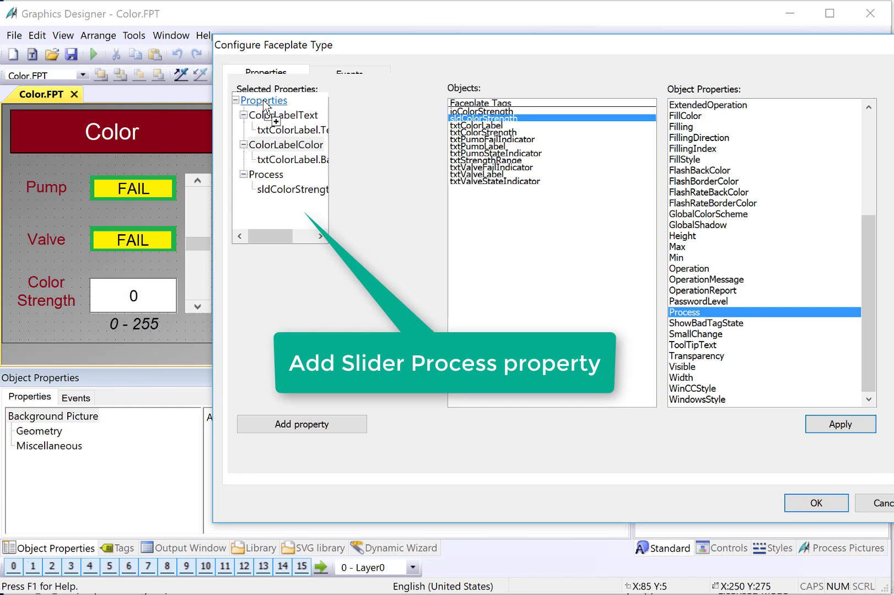
- Link the OutputValue property of ioColorStrength to the existing Process faceplate property
left_click(473, 111)
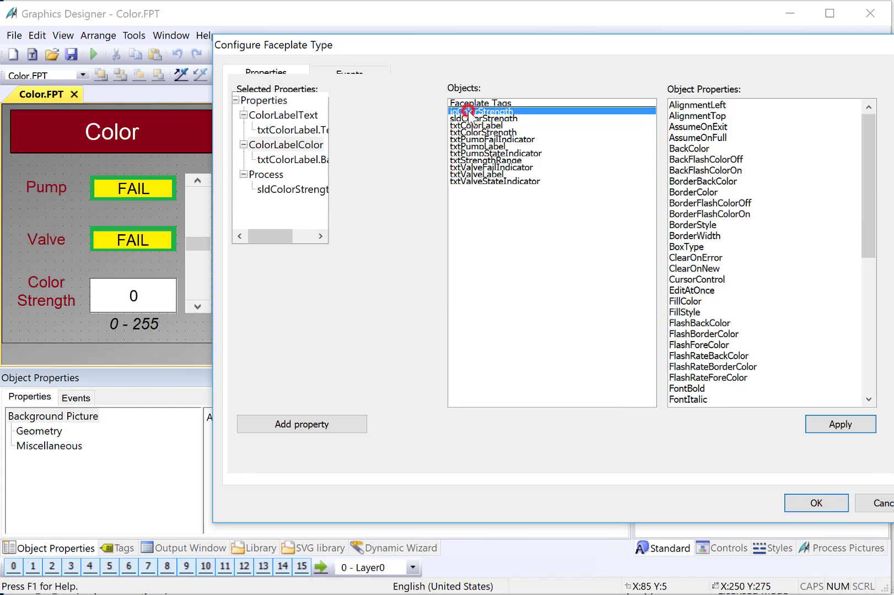
left_click_drag(865, 229, 867, 374)
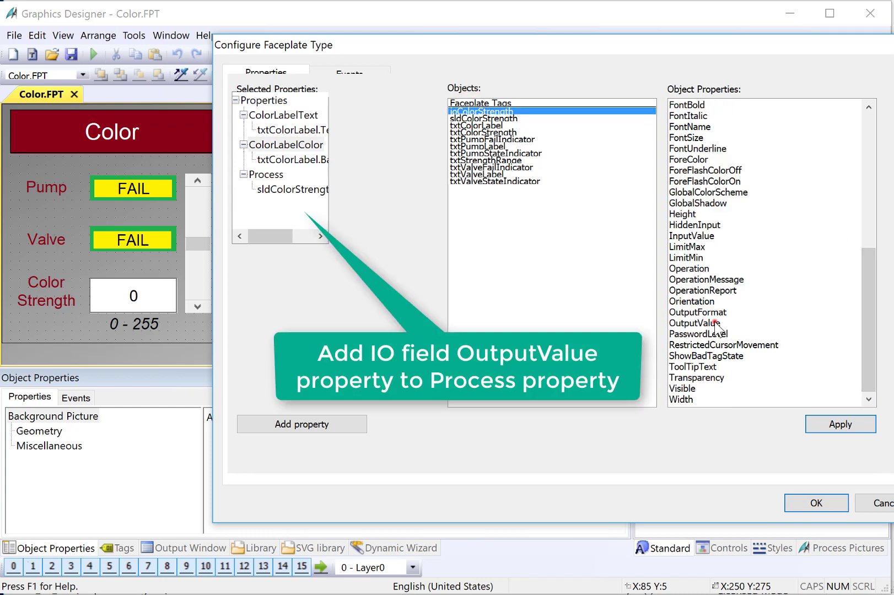
left_click(716, 323)
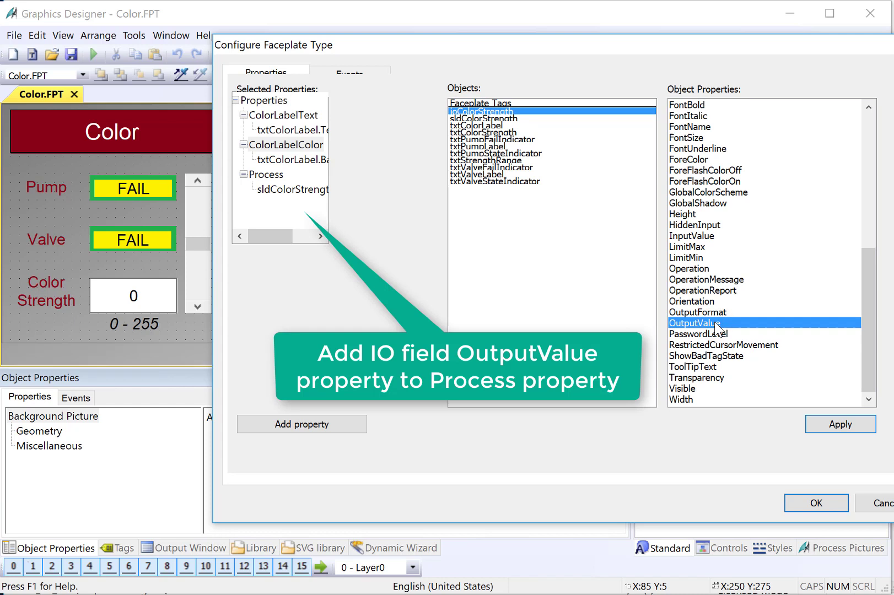
left_click_drag(716, 325, 267, 180)
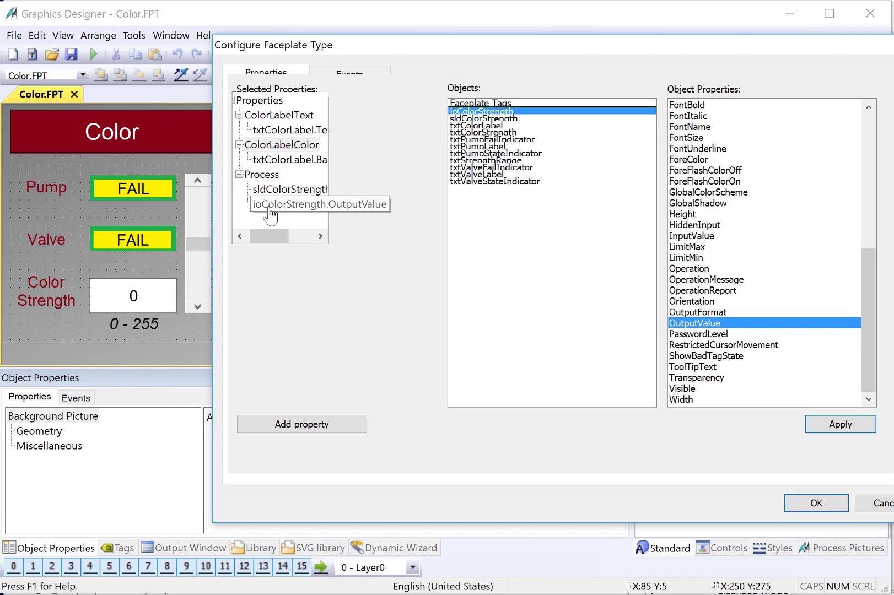
- Rename the Process faceplate property, shared by the slider and the I/O field, to ColorStrength
right_click(262, 175)
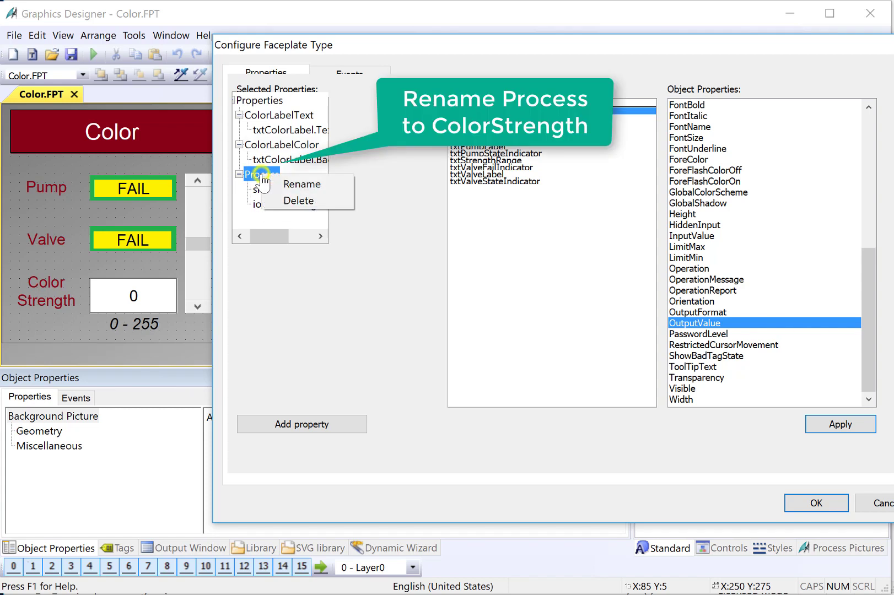
left_click(301, 184)
type("Color")
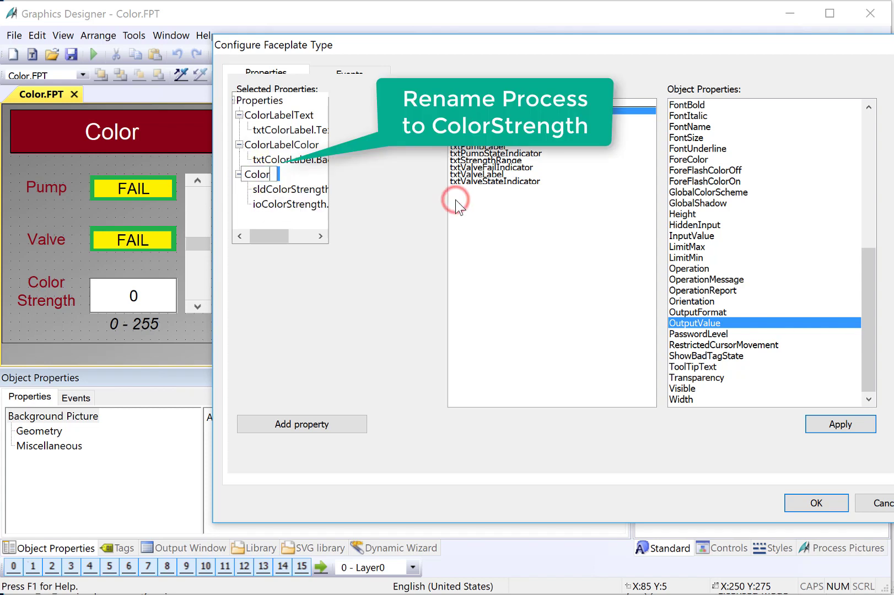
type("Strength")
key("Return")
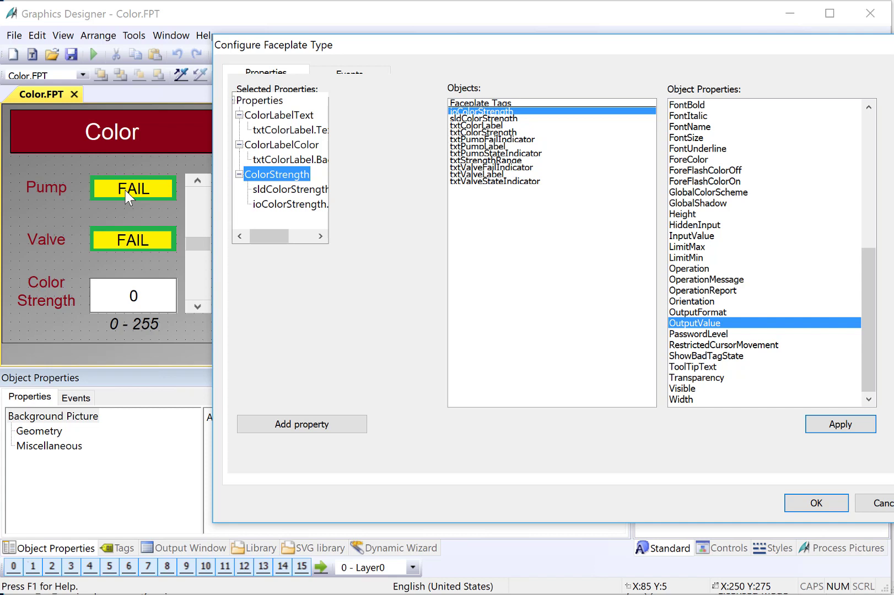
- Add the Visible property of txtPumpFailIndicator to the faceplate properties and rename it PumpFail
left_click(503, 139)
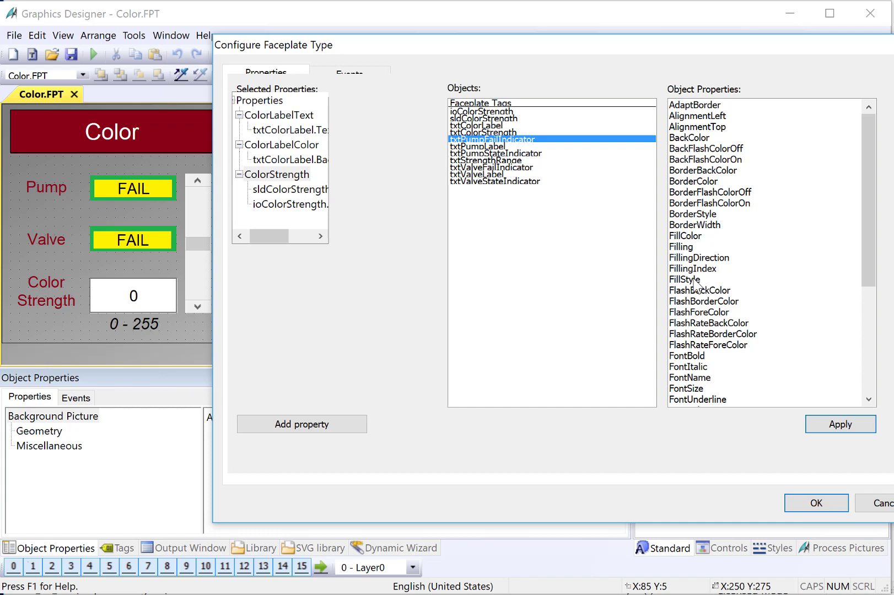
scroll(772, 223, "down", 6)
left_click_drag(682, 388, 258, 102)
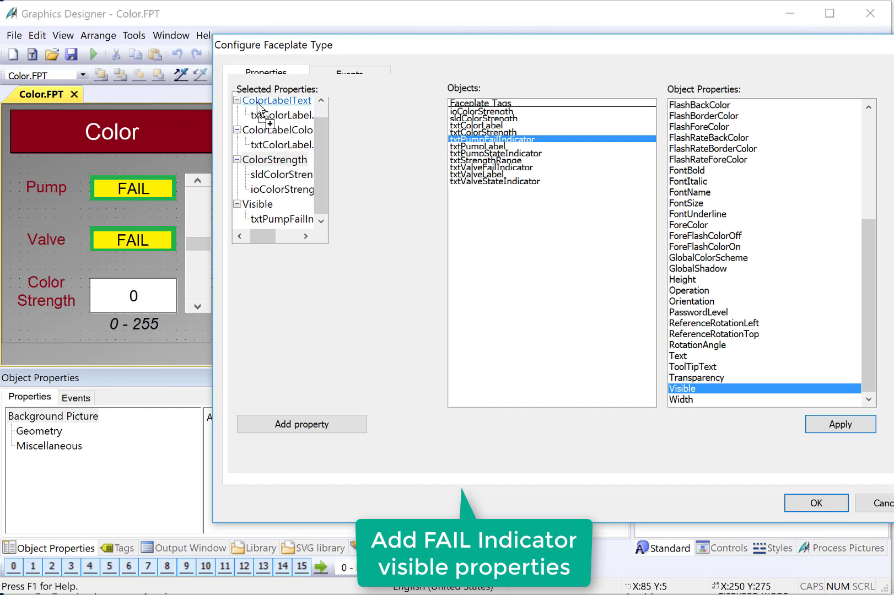
right_click(262, 206)
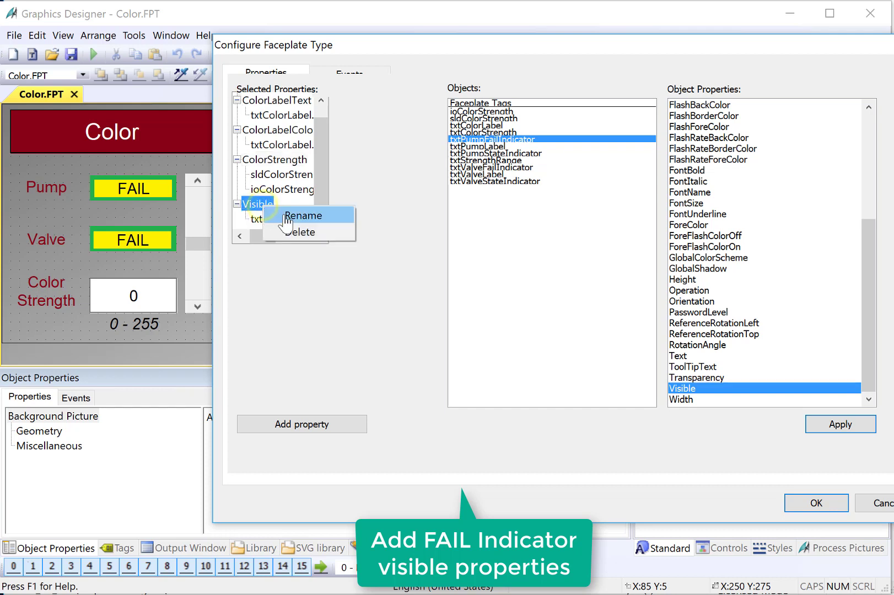
left_click(302, 216)
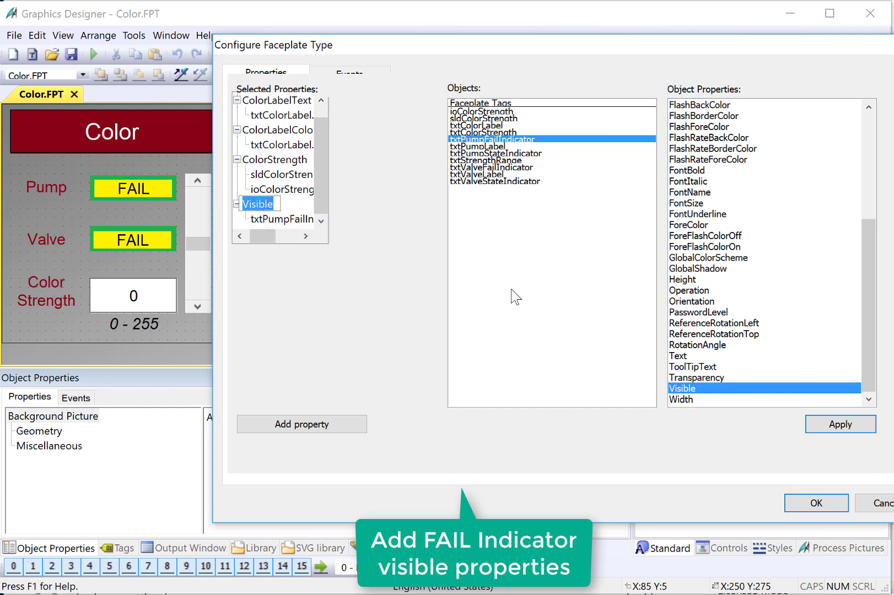
type("PumpF")
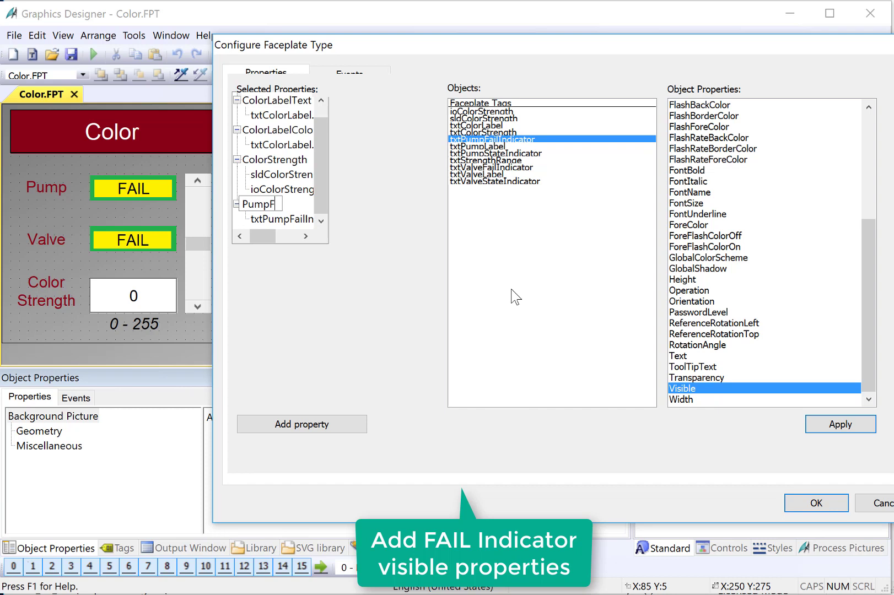
type("ail")
key("Return")
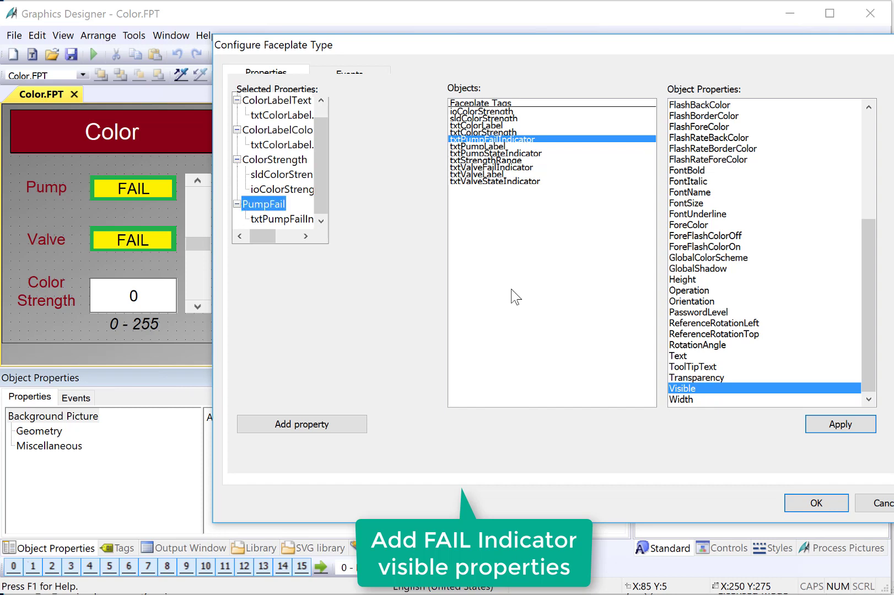
- Add the Visible property of txtValveFailIndicator to the faceplate properties and rename it ValveFail
left_click(480, 167)
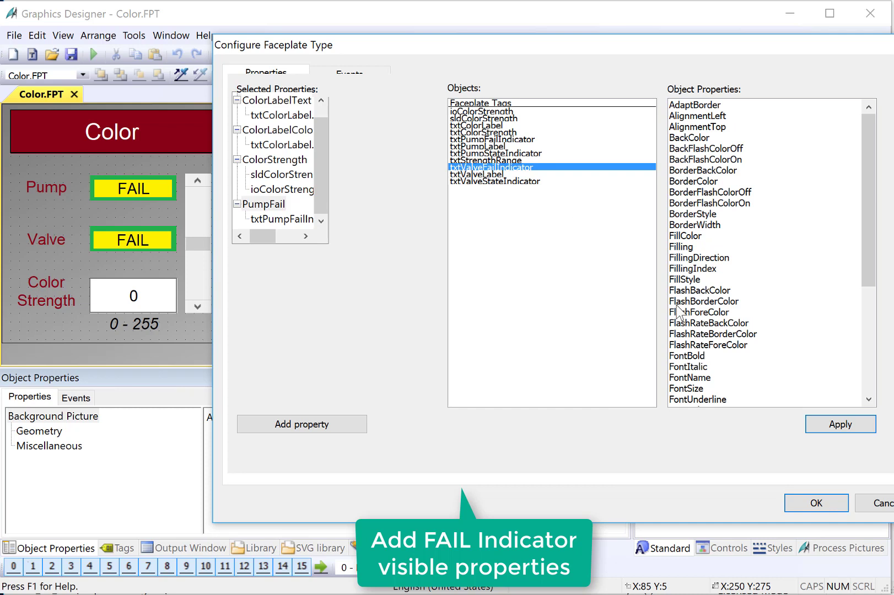
scroll(868, 267, "down", 6)
left_click_drag(682, 388, 253, 103)
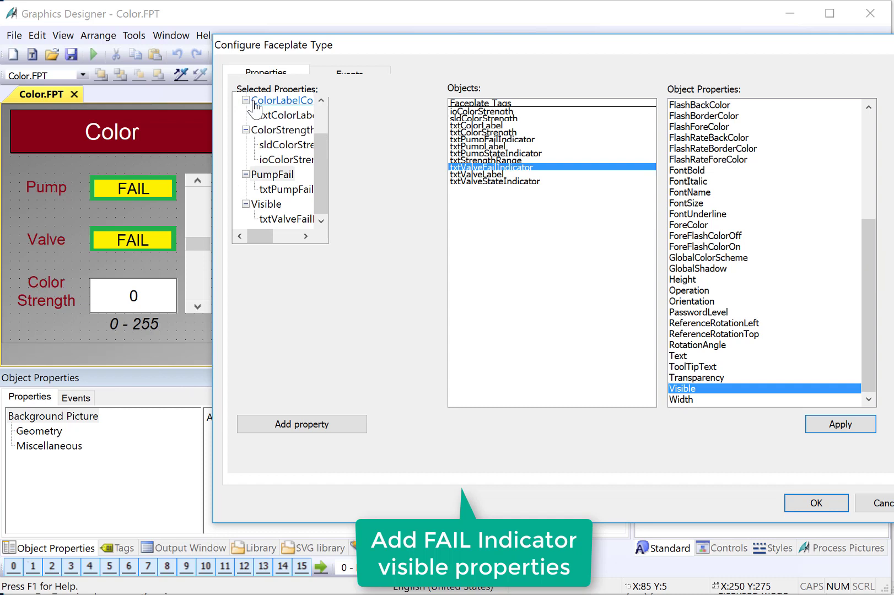
right_click(268, 205)
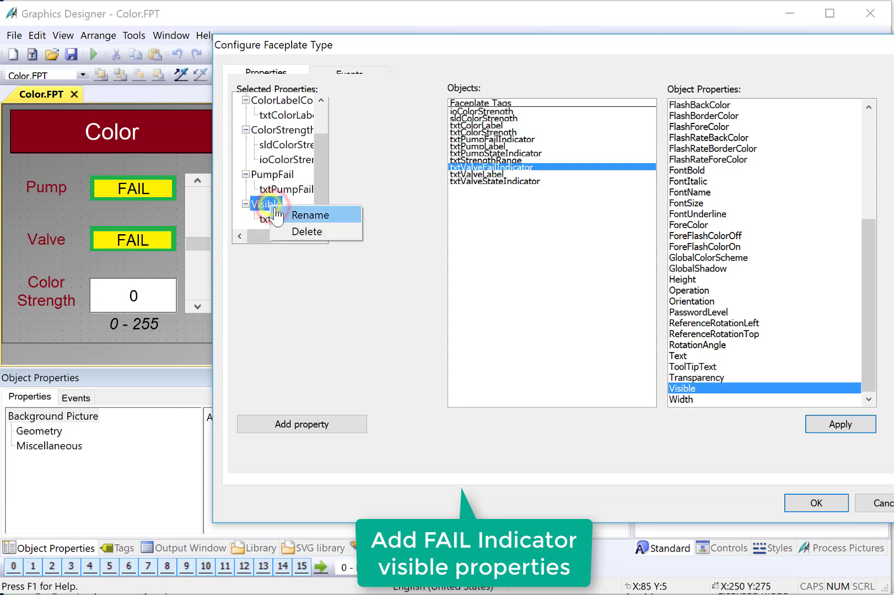
left_click(278, 214)
type("Va")
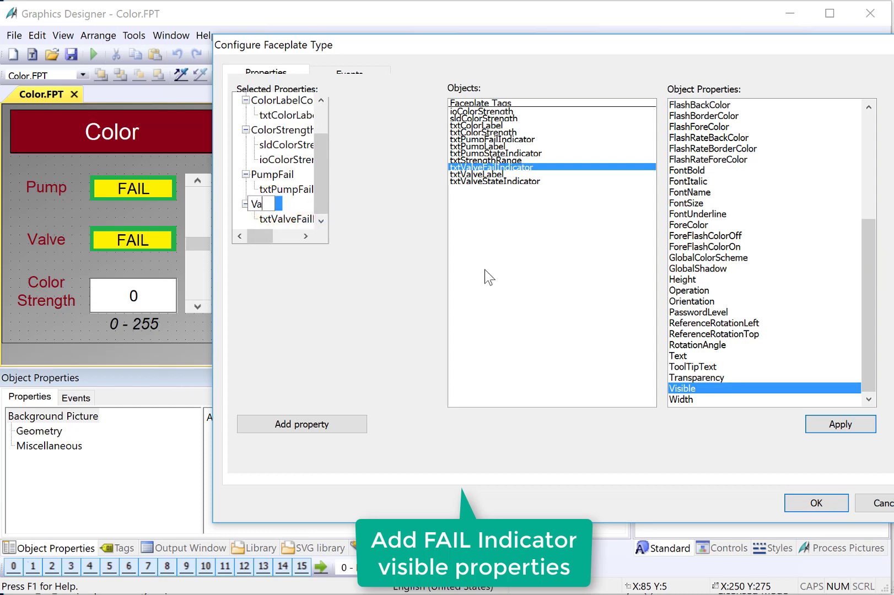
type("lveFail")
key("Return")
left_click(30, 190)
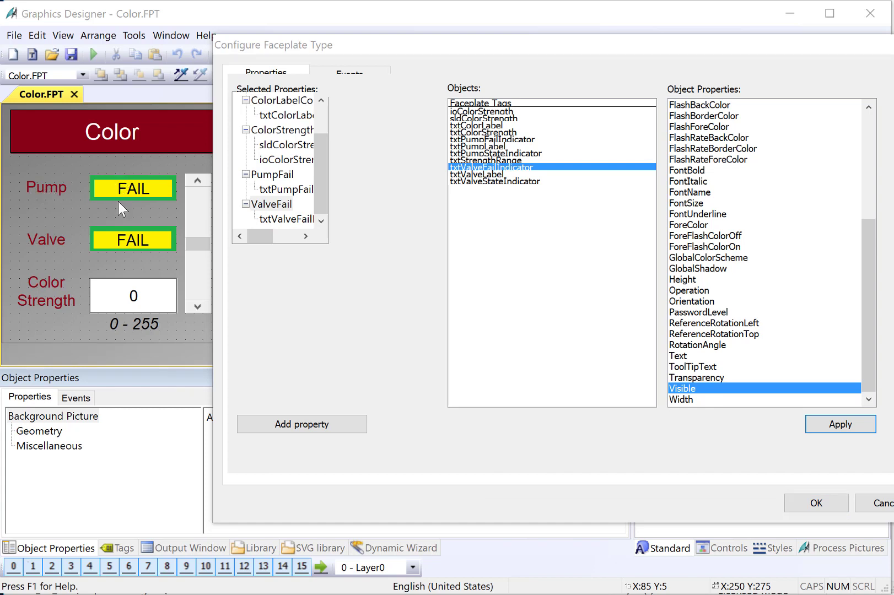
- Add the Text property of txtPumpStateIndicator to the faceplate properties and rename it PumpStateText
left_click(482, 153)
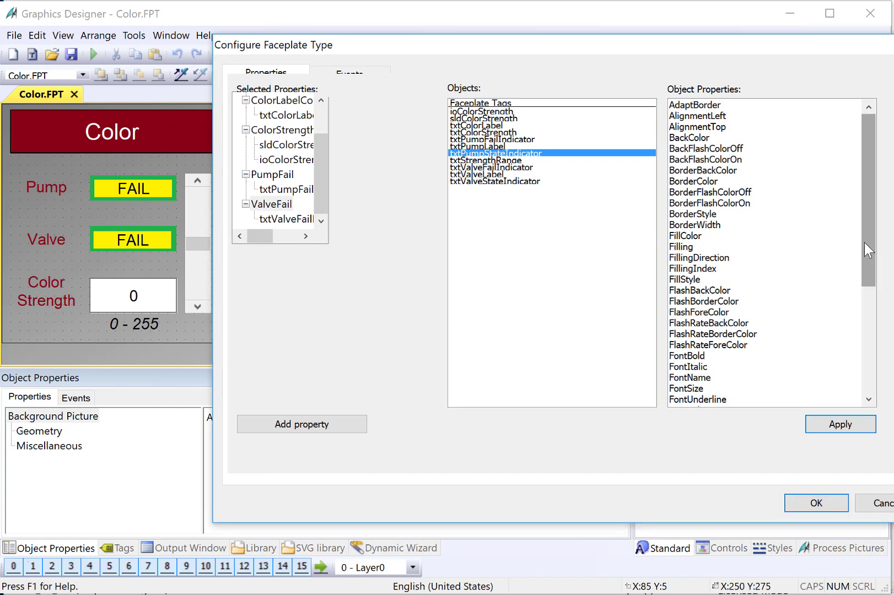
left_click_drag(864, 243, 862, 364)
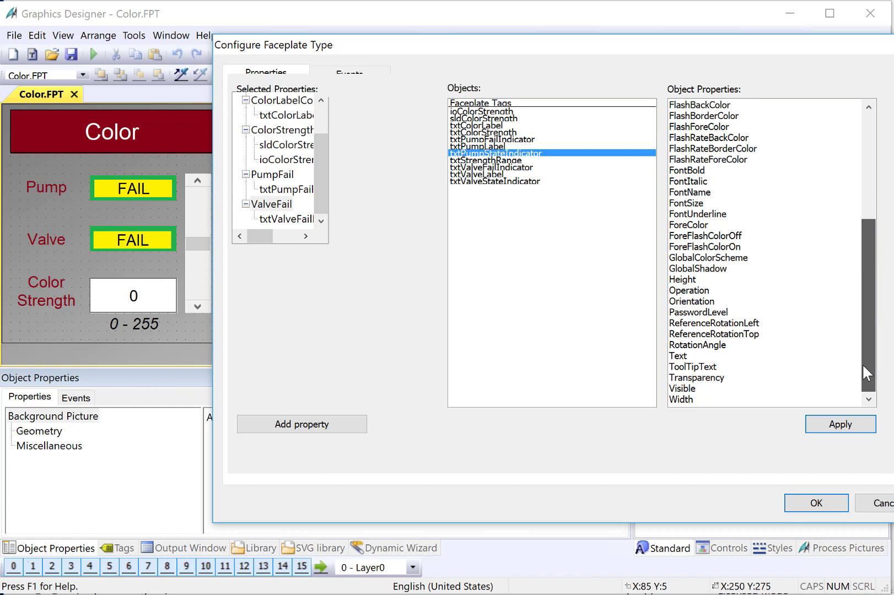
left_click(678, 356)
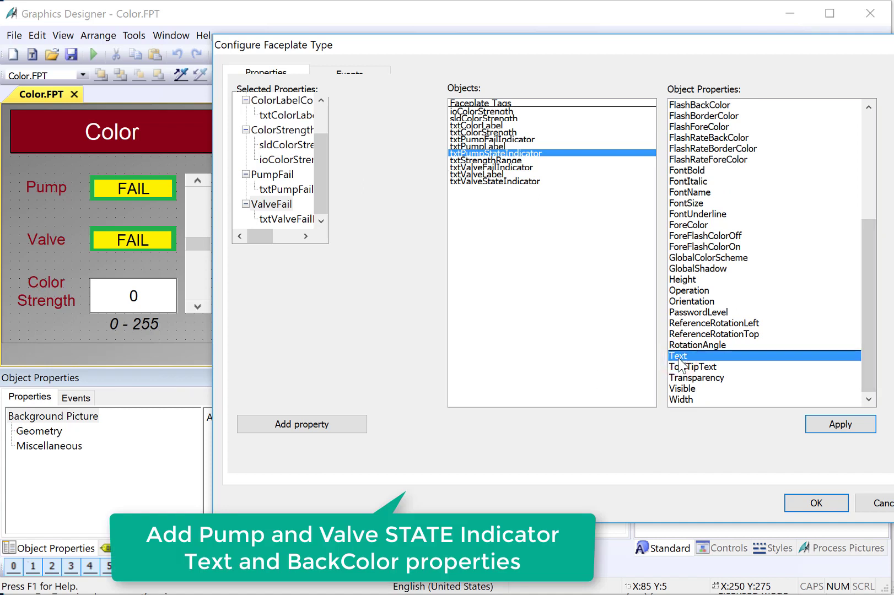
left_click_drag(678, 356, 257, 101)
left_click(256, 204)
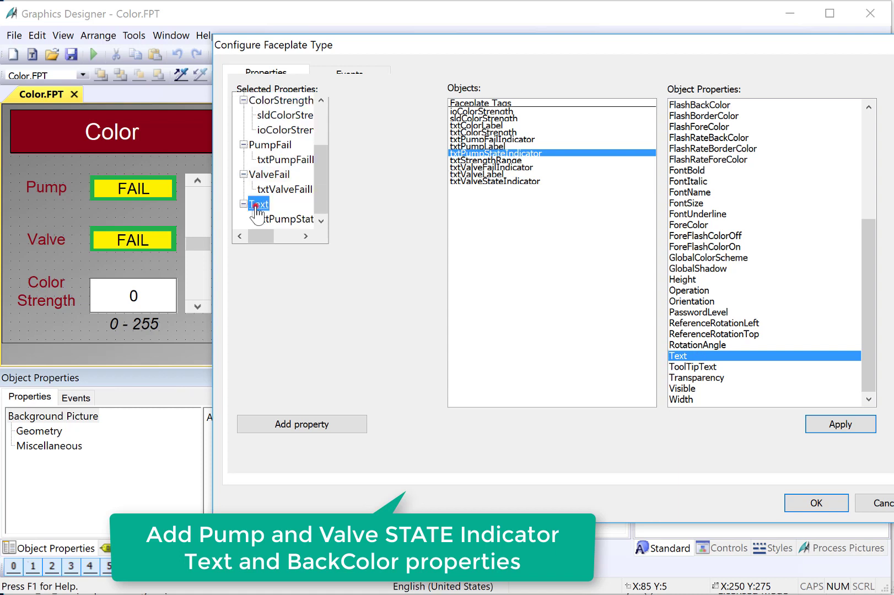
right_click(255, 205)
left_click(281, 216)
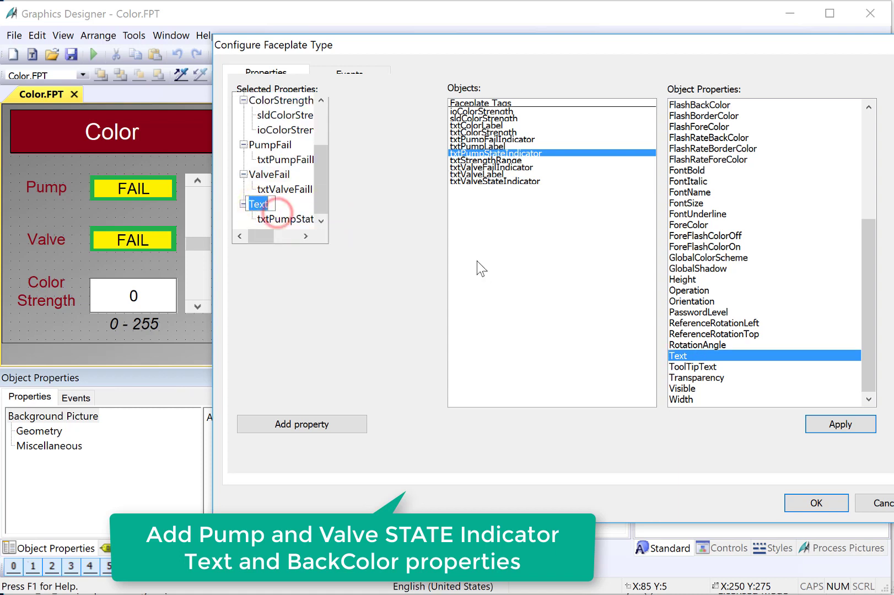
type("PumpState")
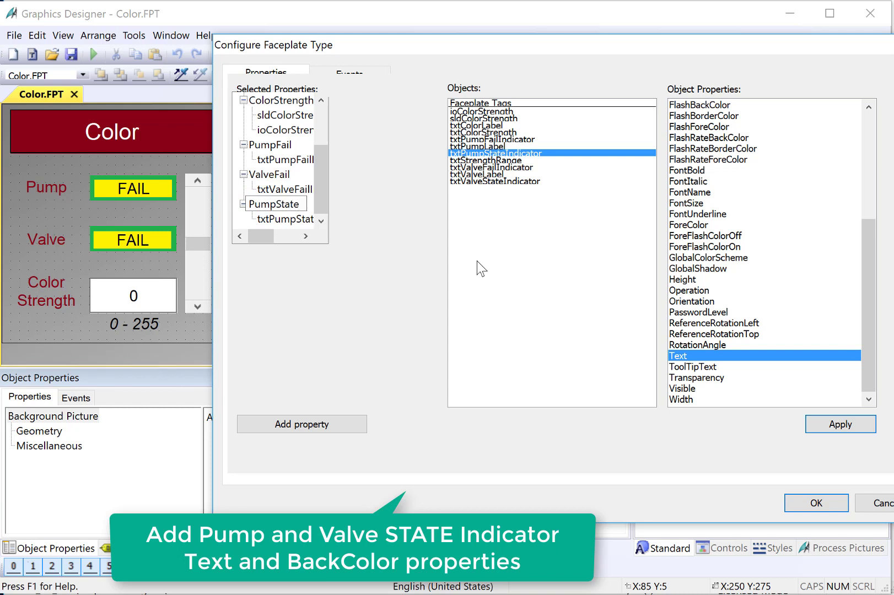
type("Text")
key("Return")
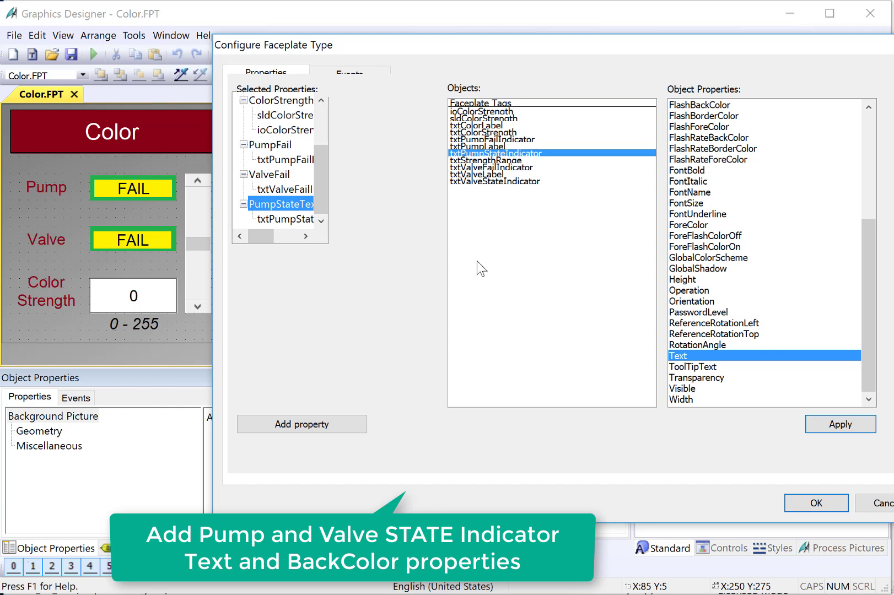
- Add the BackColor property of txtPumpStateIndicator to the faceplate properties and rename it PumpStateBackColor
scroll(871, 307, "up", 6)
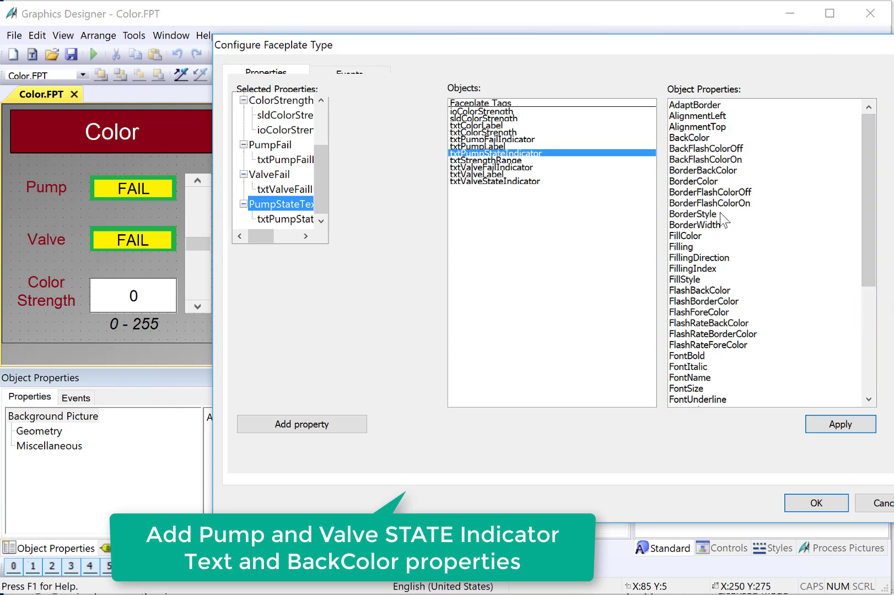
left_click_drag(690, 139, 257, 107)
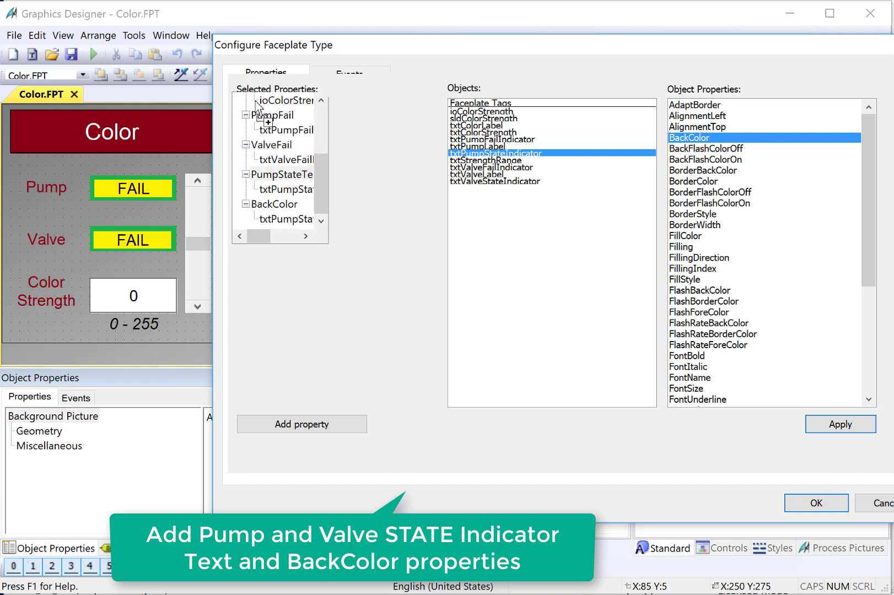
right_click(273, 203)
left_click(284, 213)
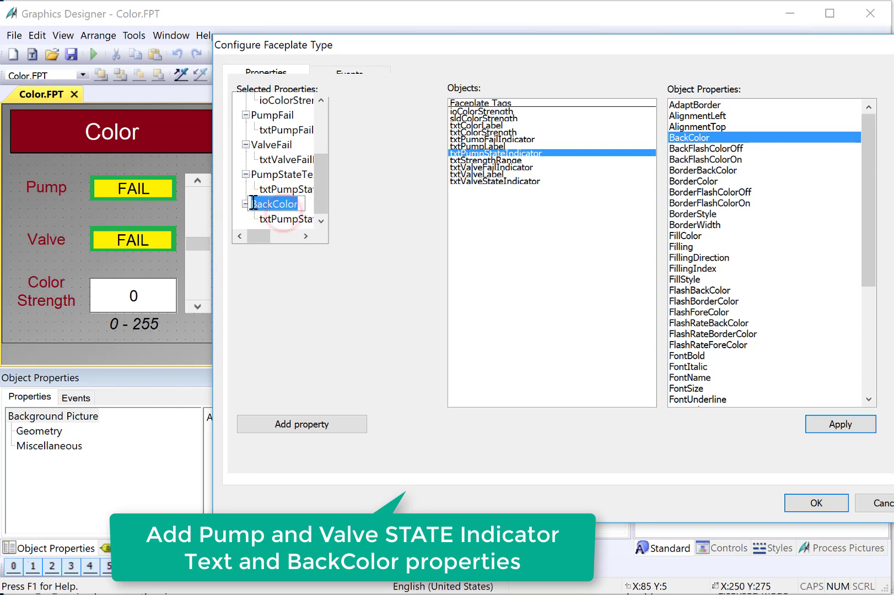
left_click(252, 203)
type("PumpStateBa")
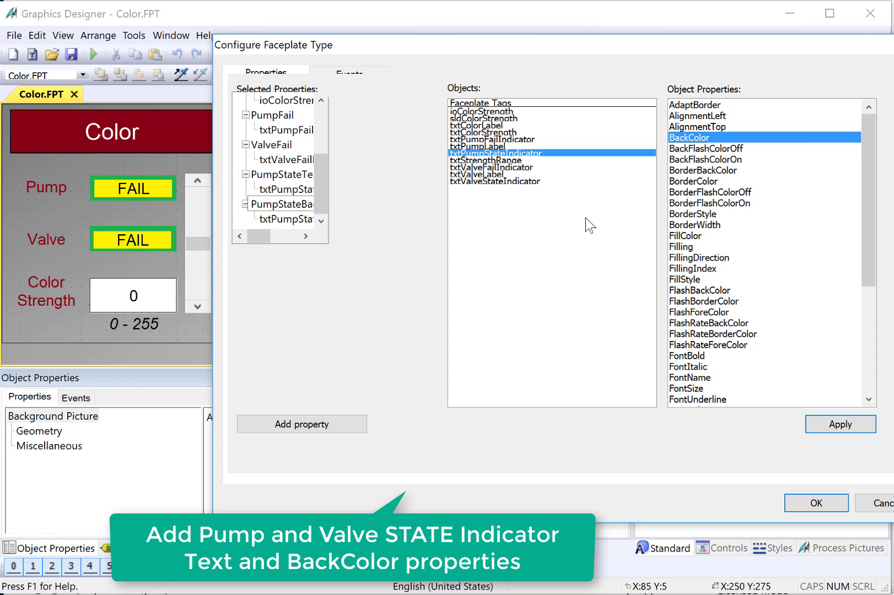
key("Return")
- Add the Text property of txtValveStateIndicator to the faceplate properties and rename it ValveStateText
left_click(496, 181)
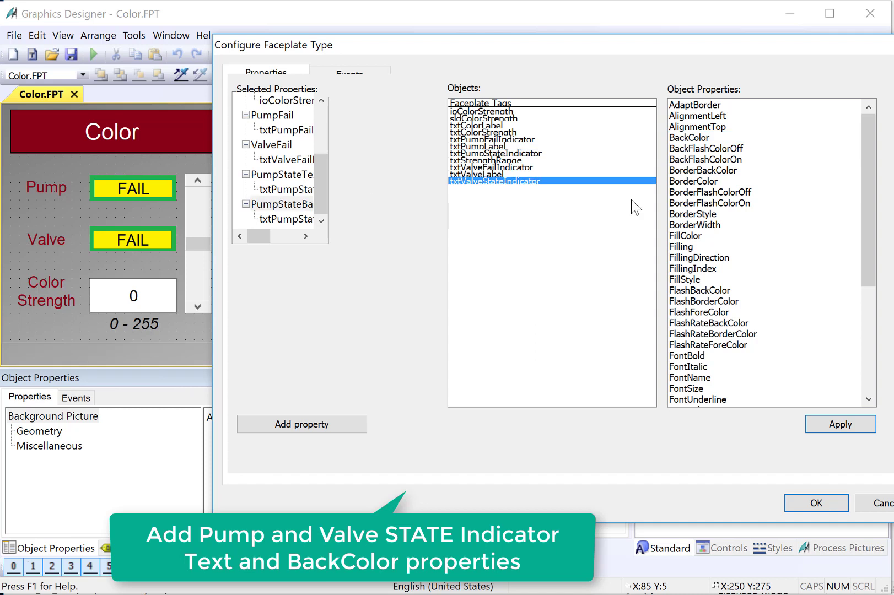
left_click(868, 229)
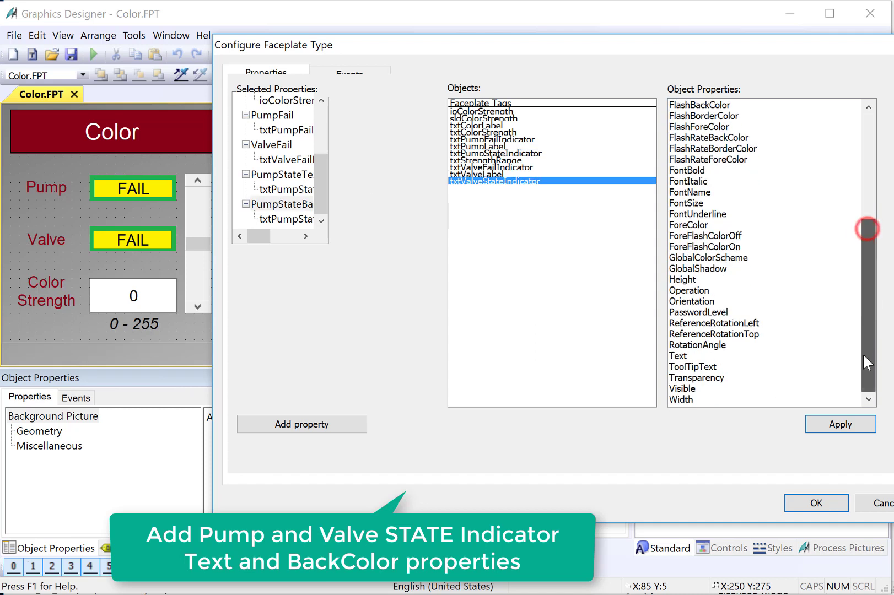
left_click_drag(685, 358, 256, 108)
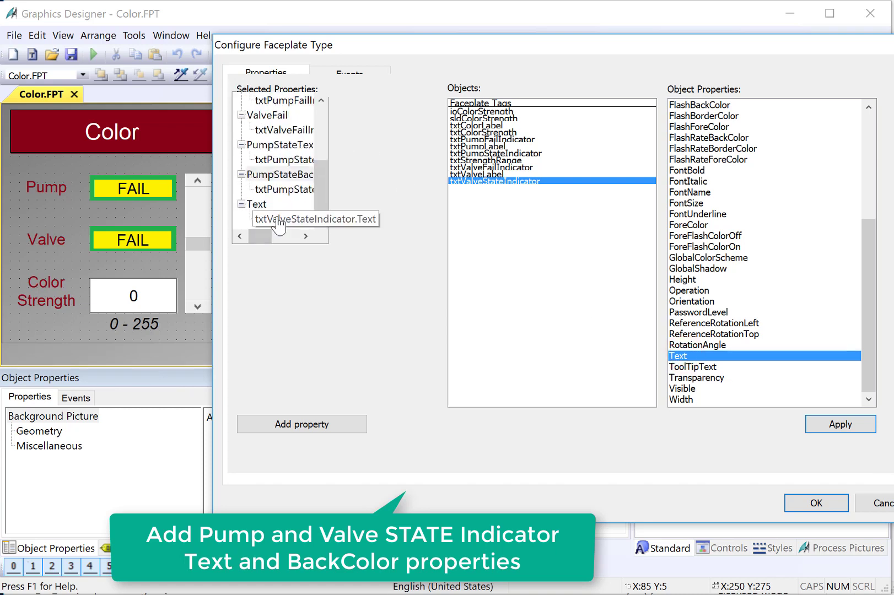
right_click(254, 204)
left_click(282, 214)
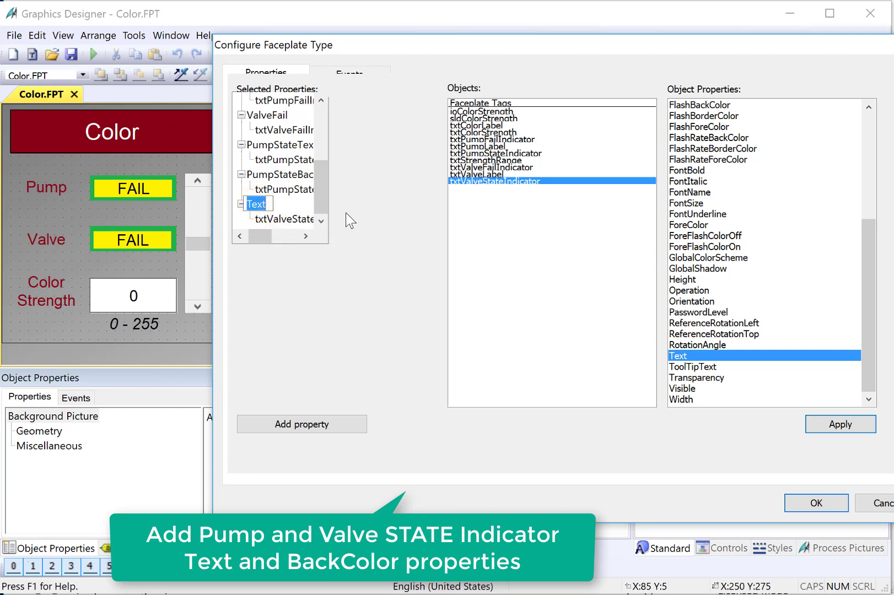
type("ValveState")
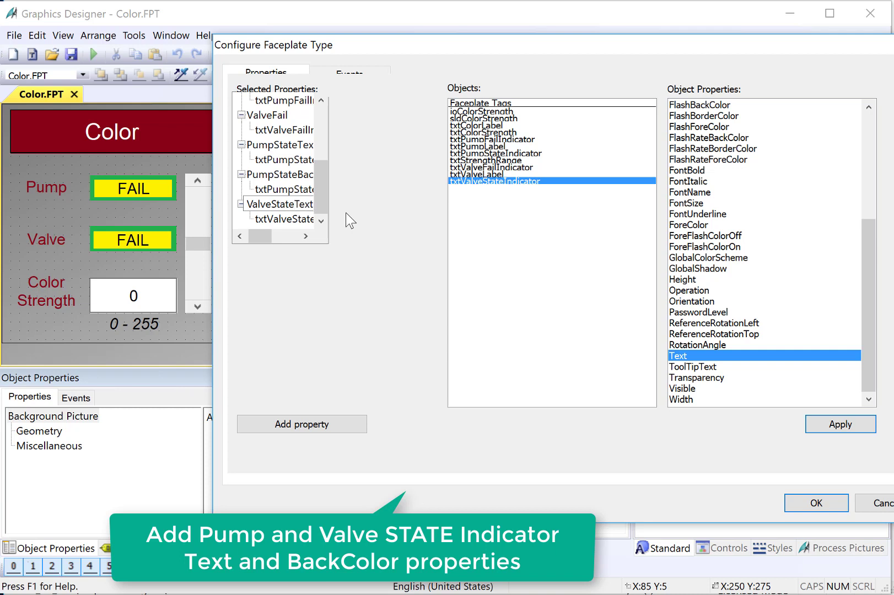
key("Return")
- Add the BackColor property of txtValveStateIndicator to the faceplate properties and rename it ValveStateBackColor
scroll(678, 215, "up", 6)
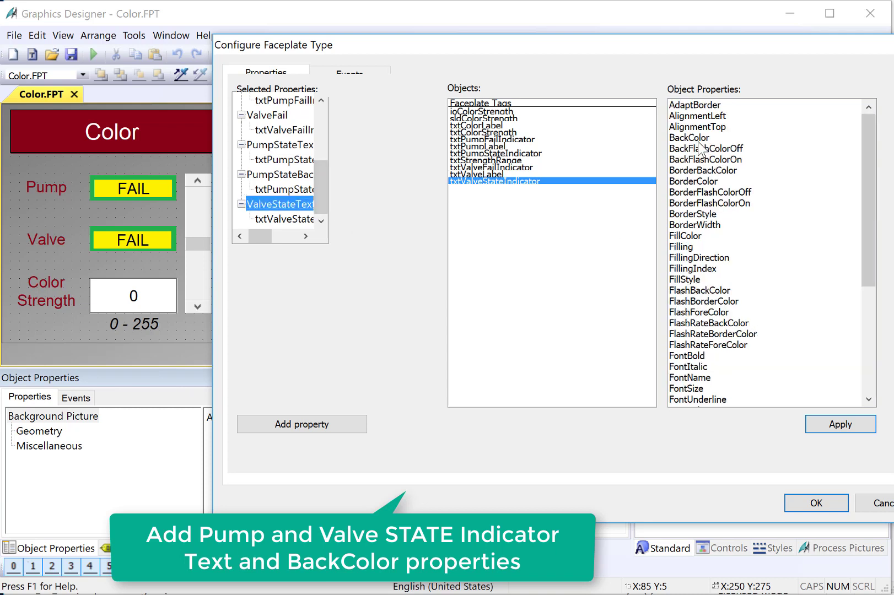
left_click(696, 138)
left_click_drag(698, 145, 275, 110)
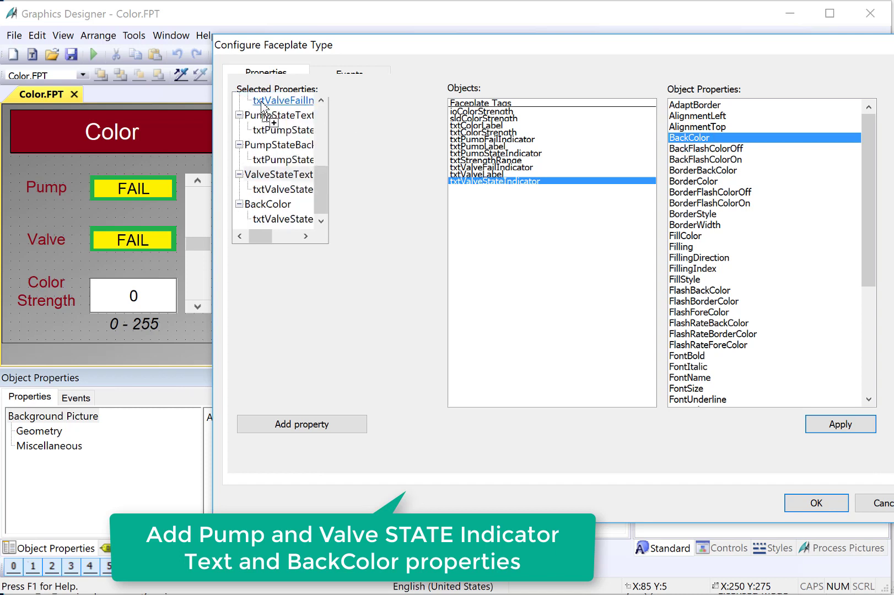
right_click(253, 204)
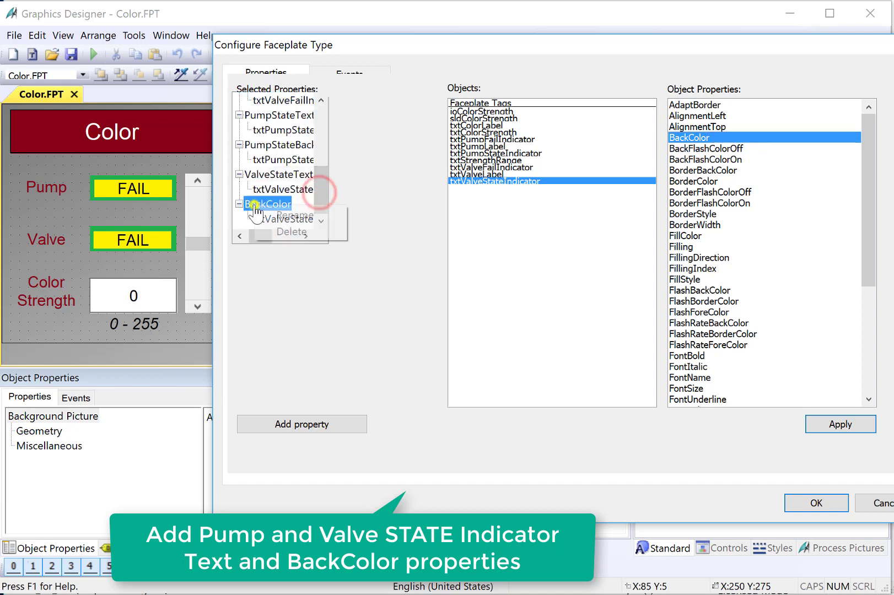
left_click(292, 215)
type("ValveState")
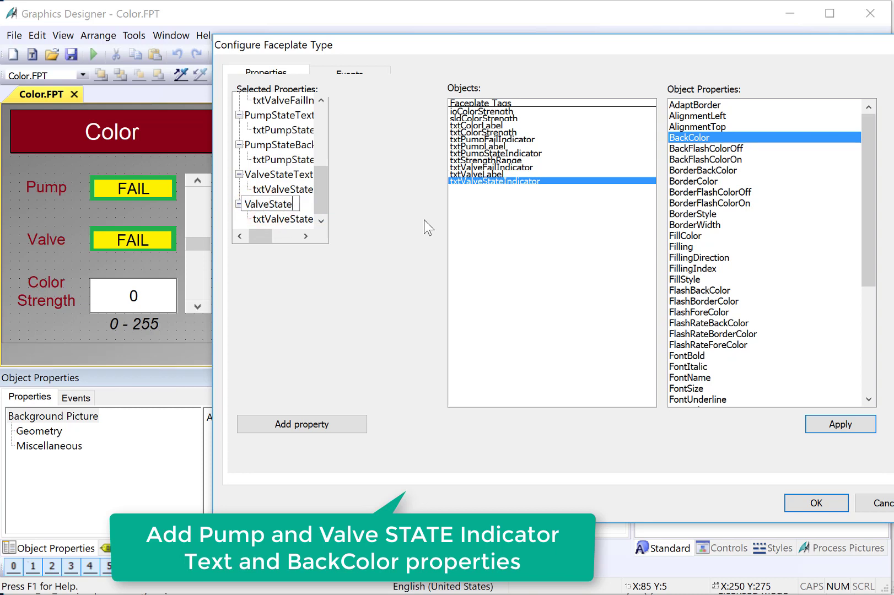
type("BackC")
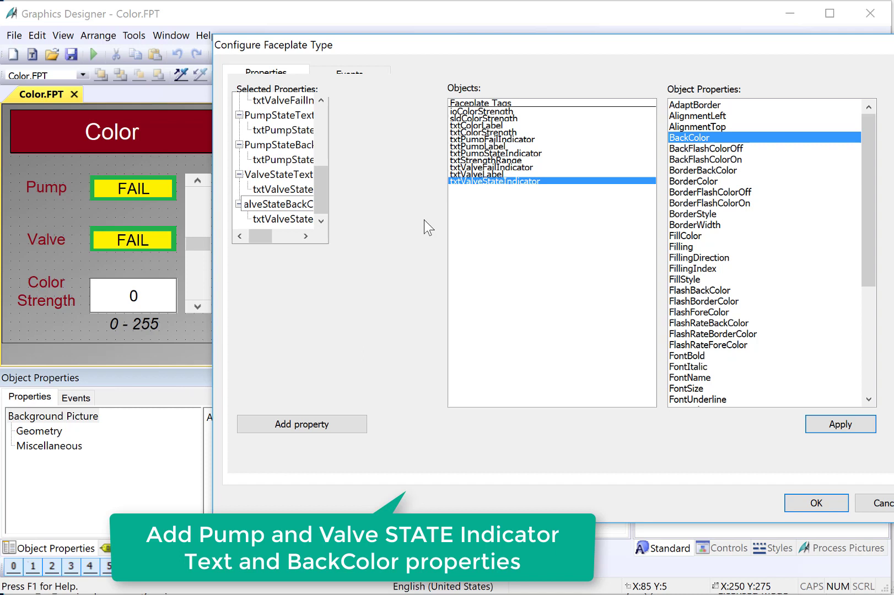
type("olor")
key("Return")
- Accept the faceplate type configuration, agreeing to change the type, and save Color.FPT
left_click_drag(320, 185, 323, 104)
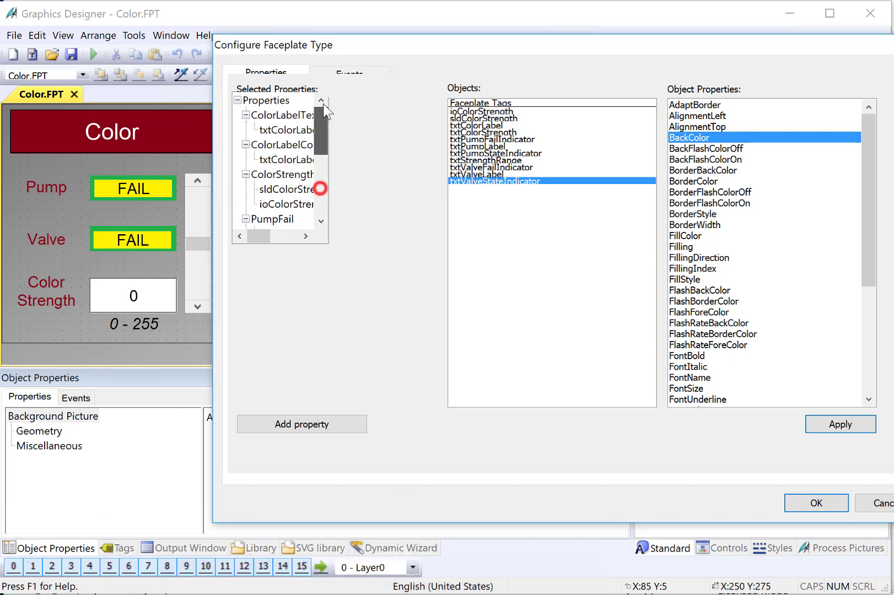
left_click_drag(320, 49, 330, 41)
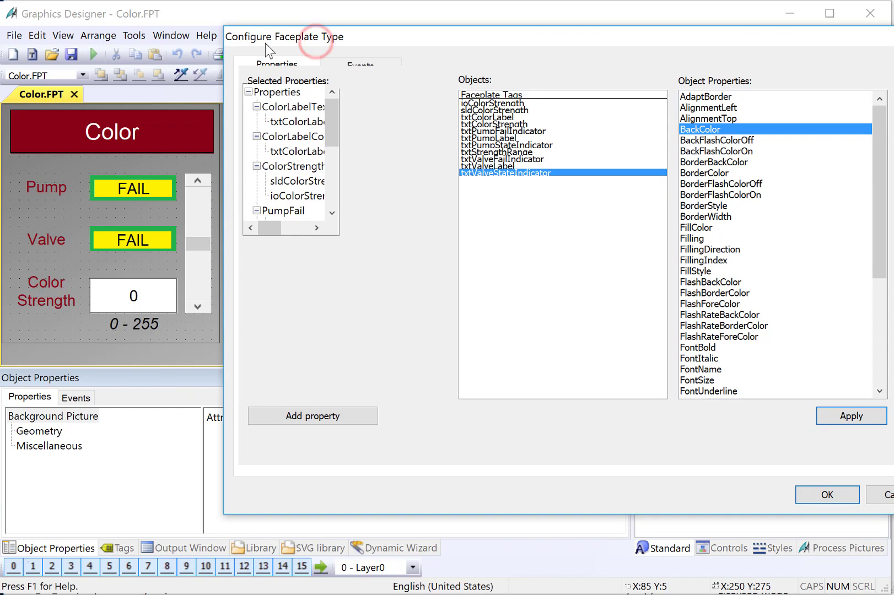
left_click(814, 498)
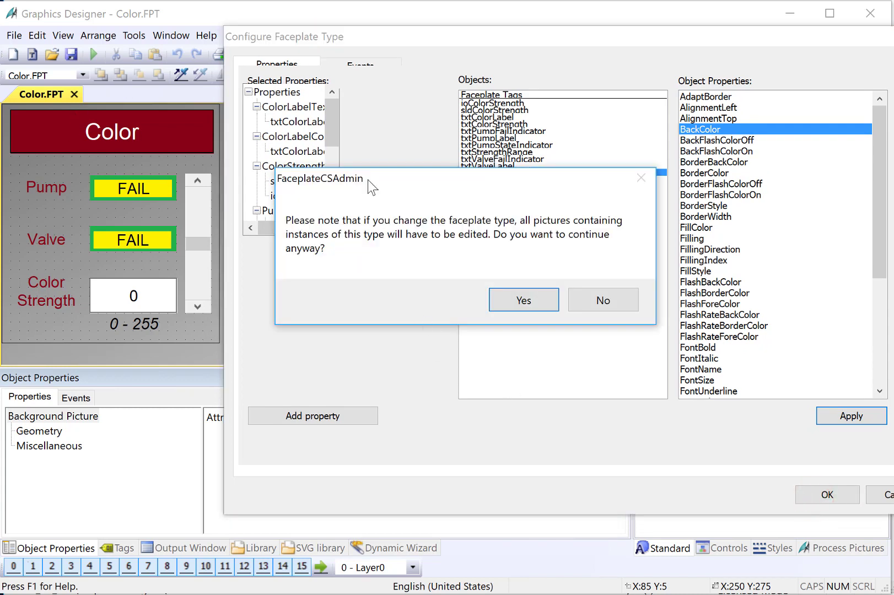
left_click_drag(368, 179, 346, 272)
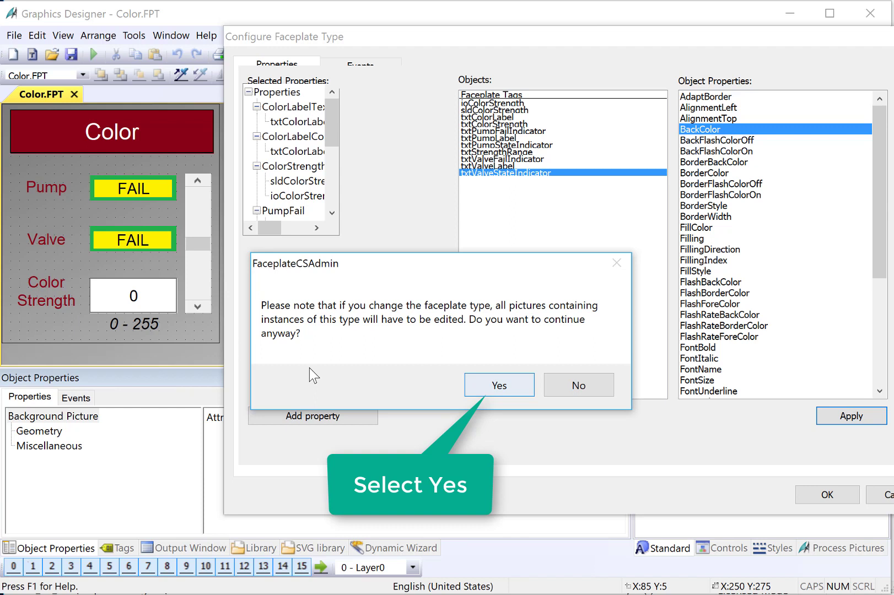
left_click(484, 386)
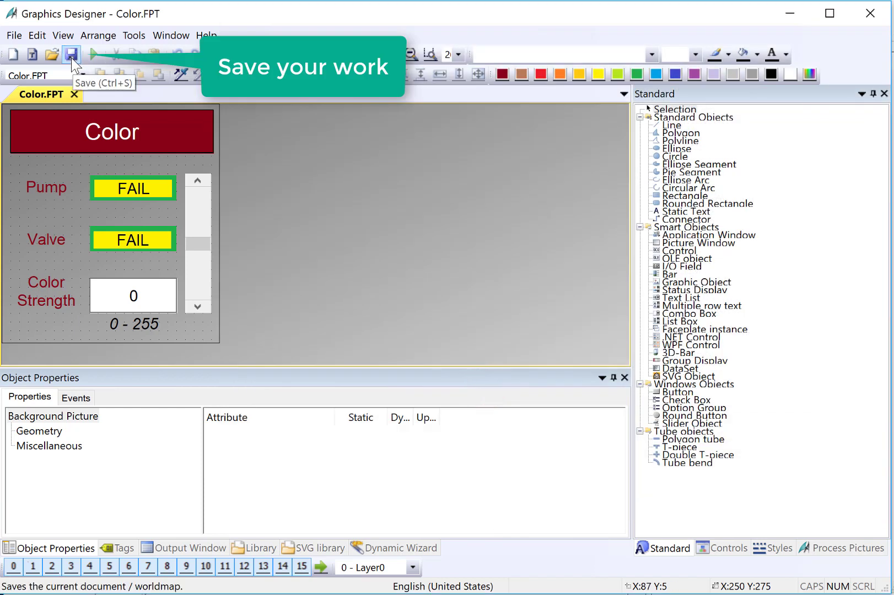
left_click(72, 59)
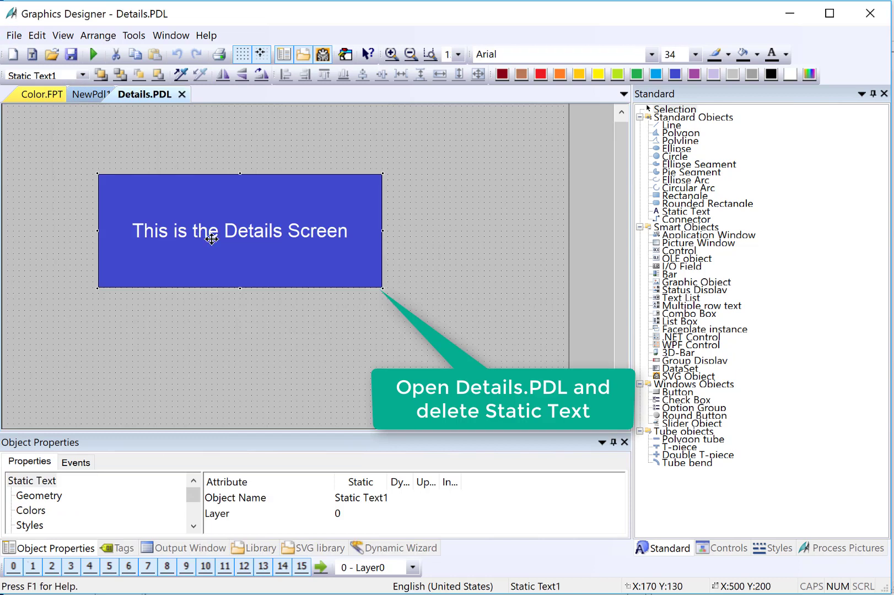
- Replace the static text in Details.PDL with a faceplate instance about 310 by 290 at X 20, Y 40, using Color.FPT
key("Delete")
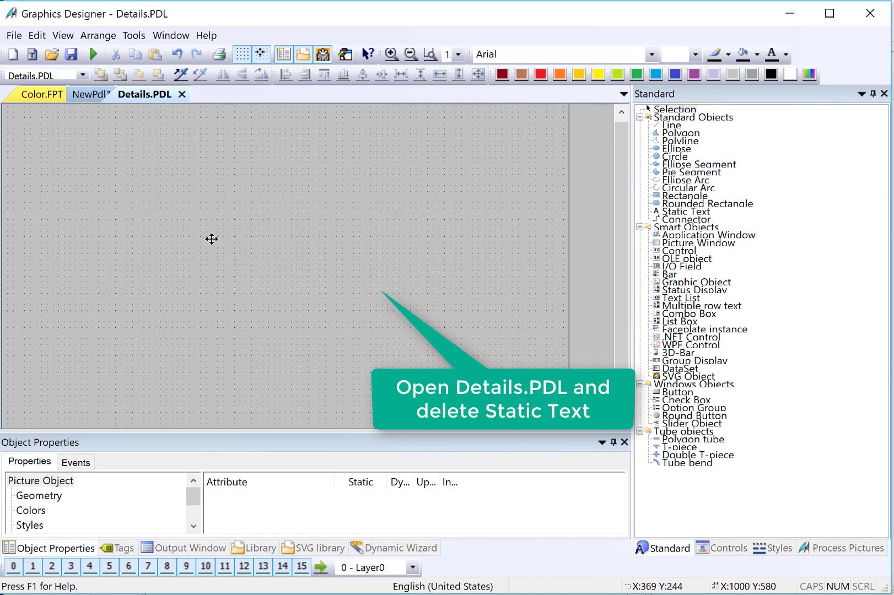
left_click(677, 228)
left_click(682, 330)
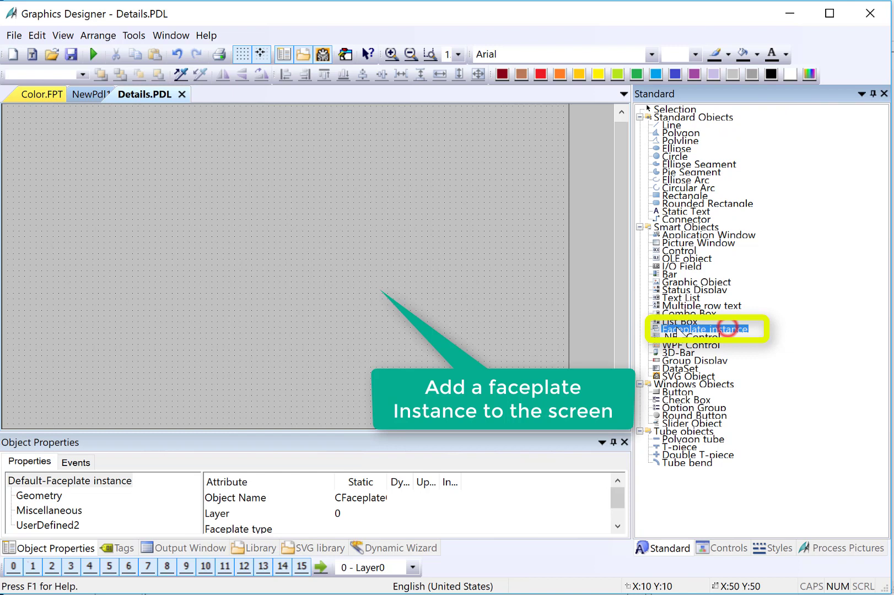
left_click_drag(14, 124, 182, 283)
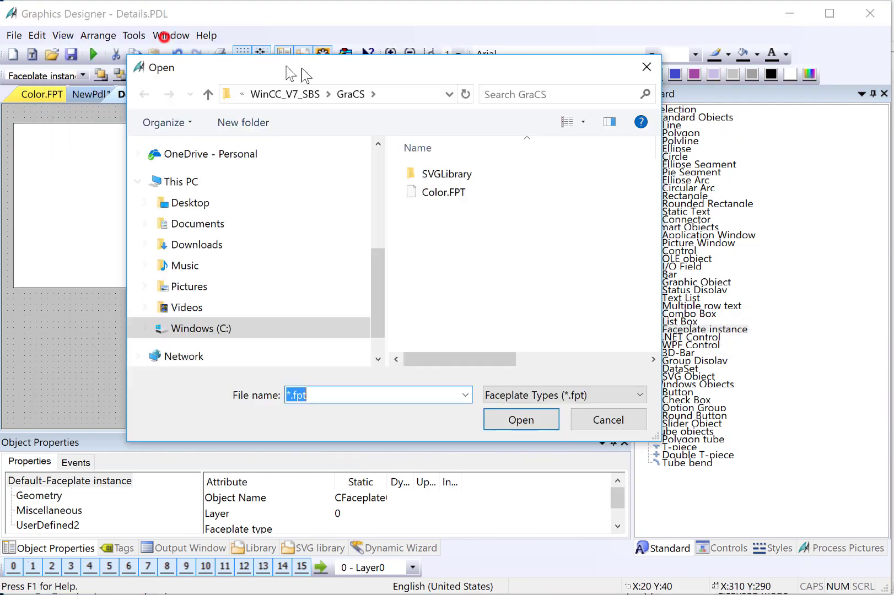
left_click_drag(302, 75, 416, 72)
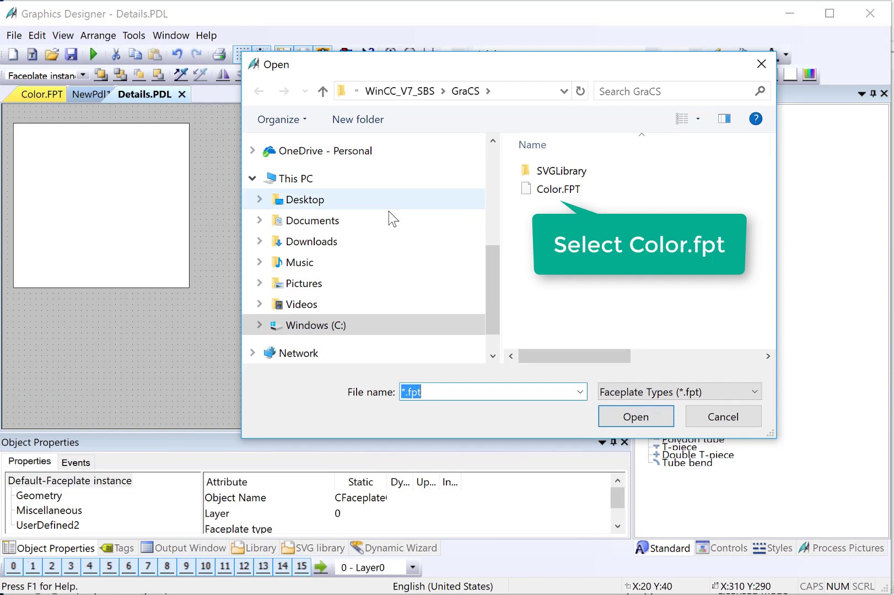
left_click(557, 191)
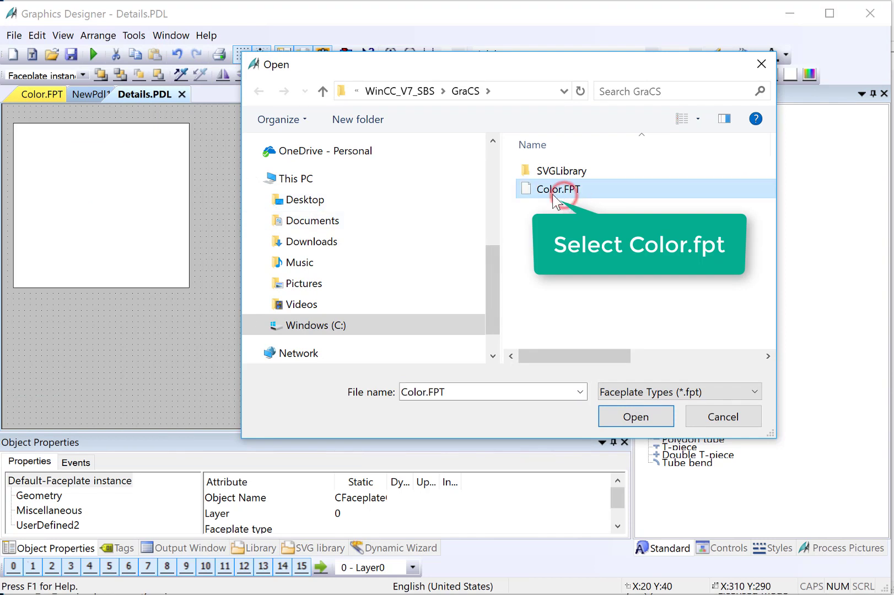
left_click(642, 420)
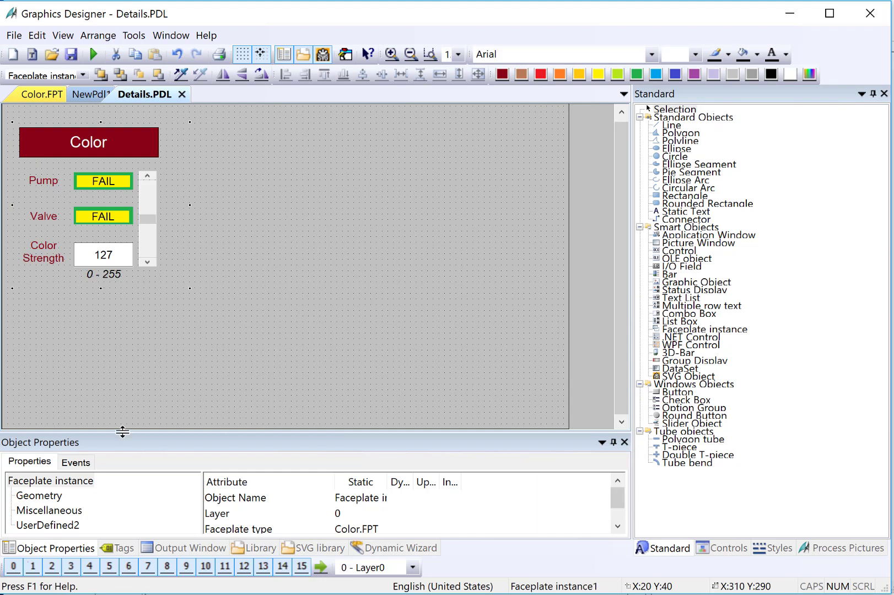
- Set the faceplate instance's user-defined ColorLabelText property to Red
left_click_drag(123, 432, 122, 328)
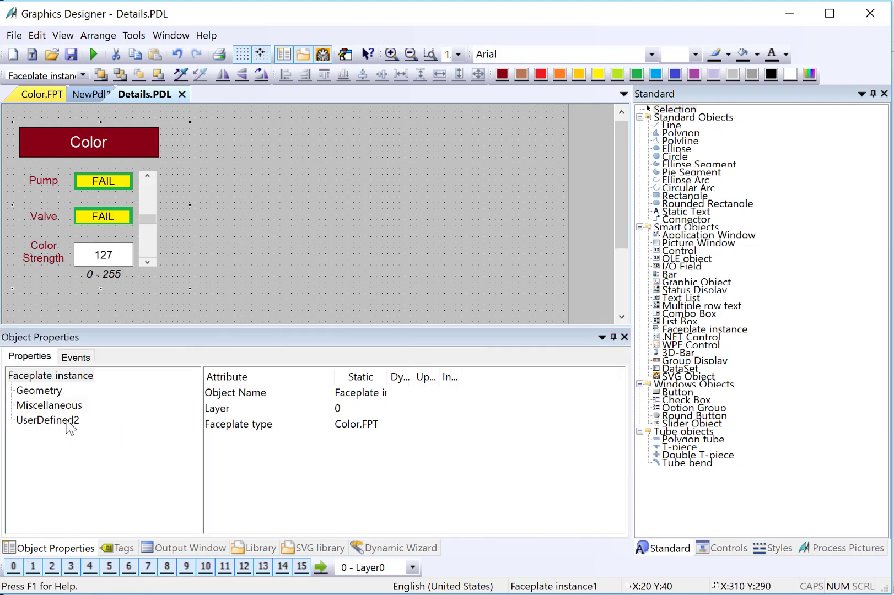
left_click(66, 422)
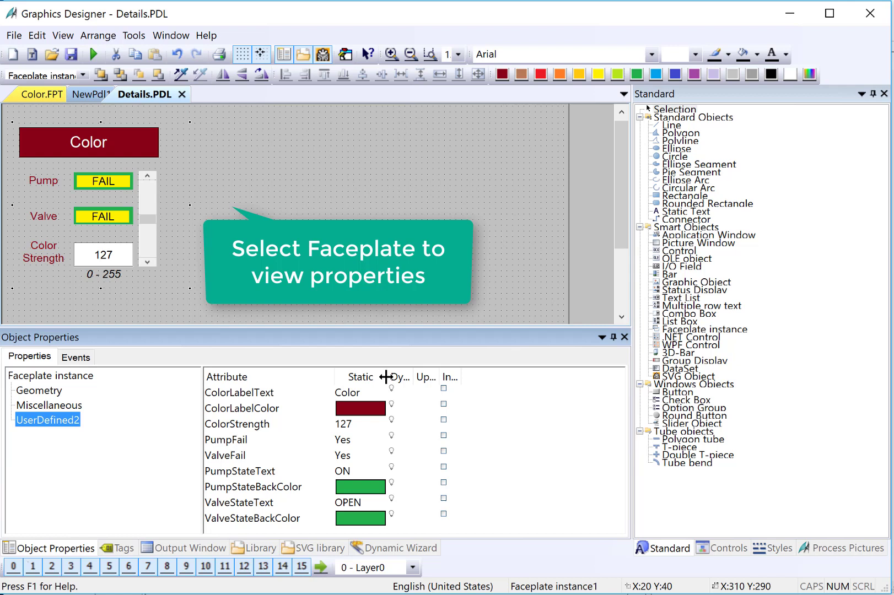
left_click_drag(385, 377, 447, 377)
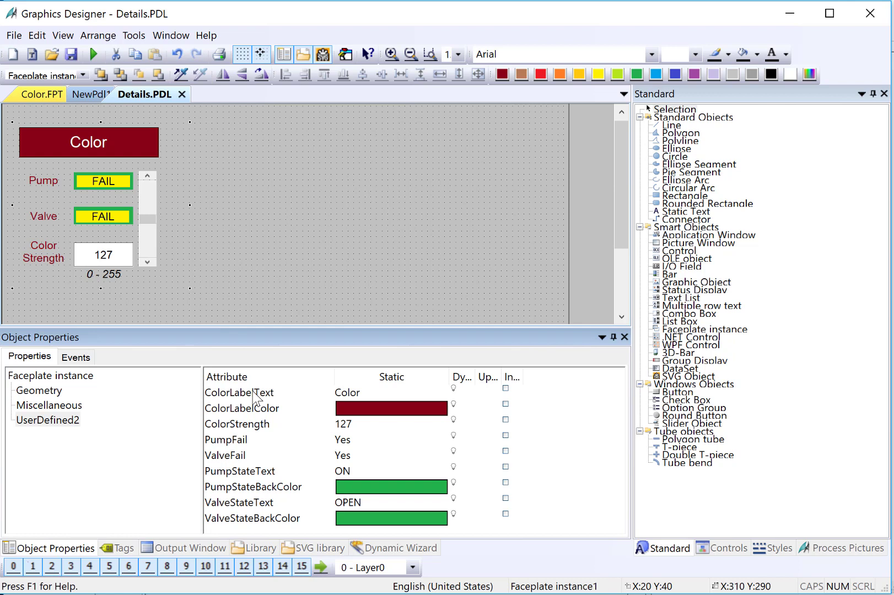
left_click(252, 394)
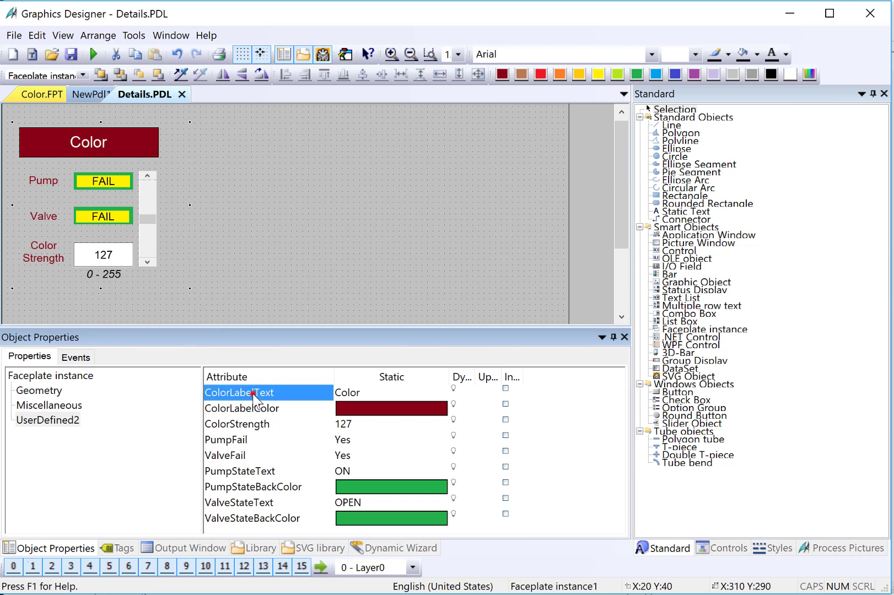
double_click(347, 392)
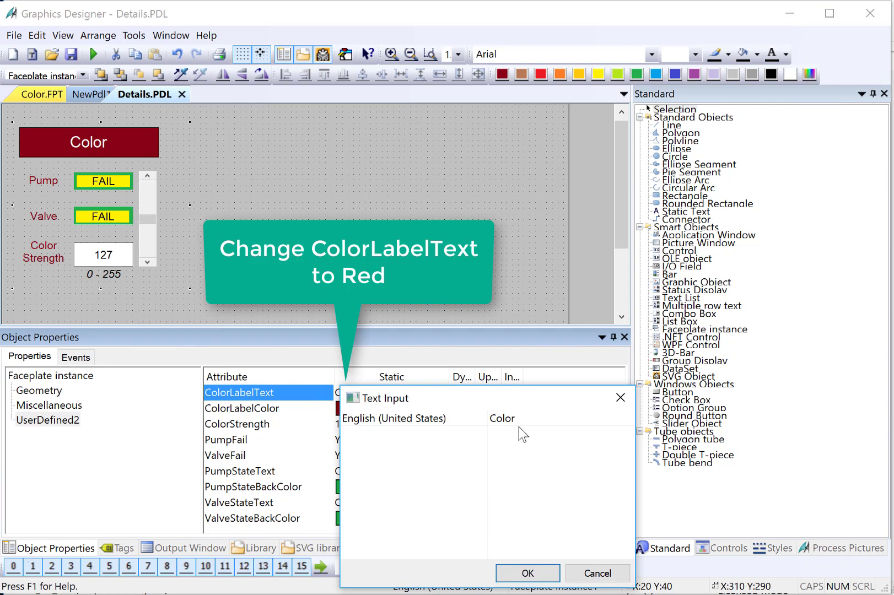
left_click(518, 419)
double_click(519, 418)
type("R")
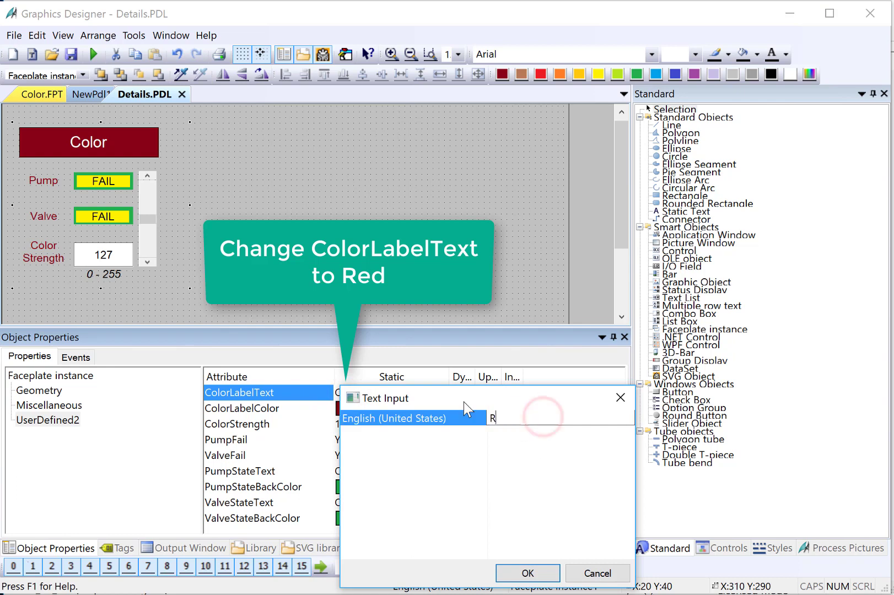
type("ed")
key("Return")
key("Return")
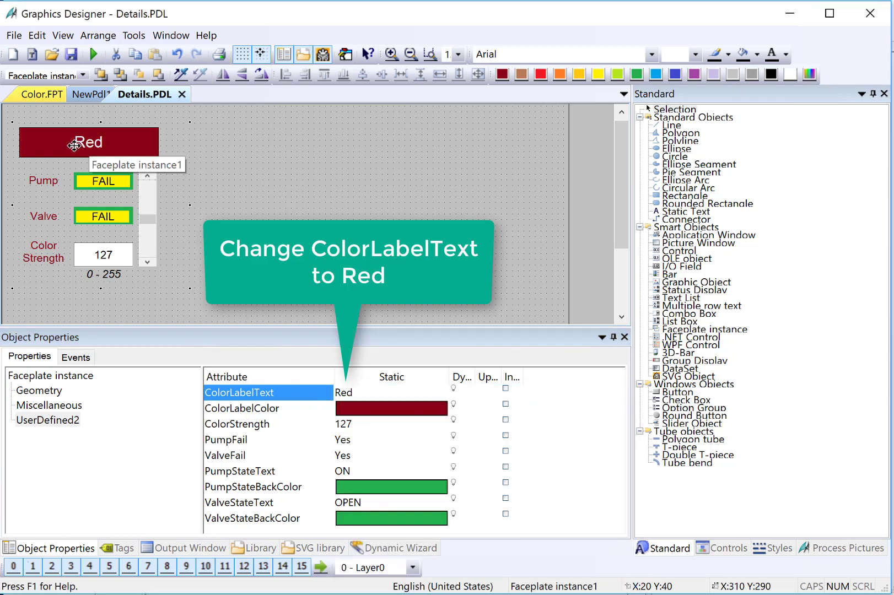
- Set the instance's ColorStrength property to 19 and attach the Red.COLOR_STRENGTH tag to it
left_click(254, 426)
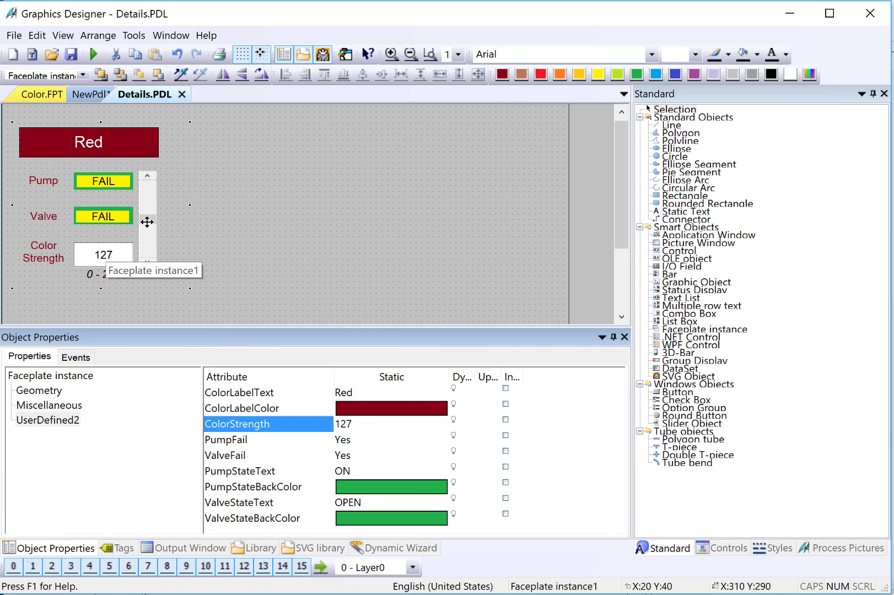
left_click(228, 428)
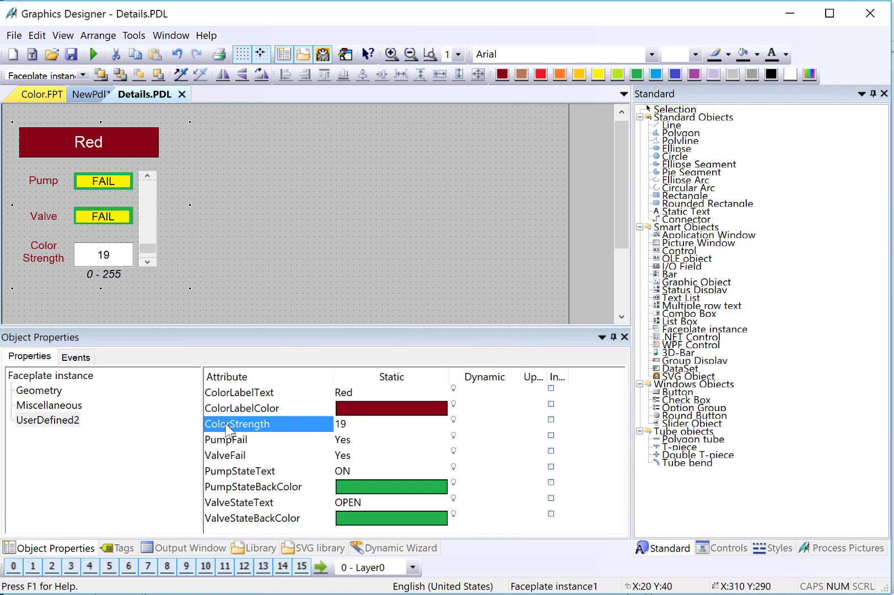
right_click(453, 421)
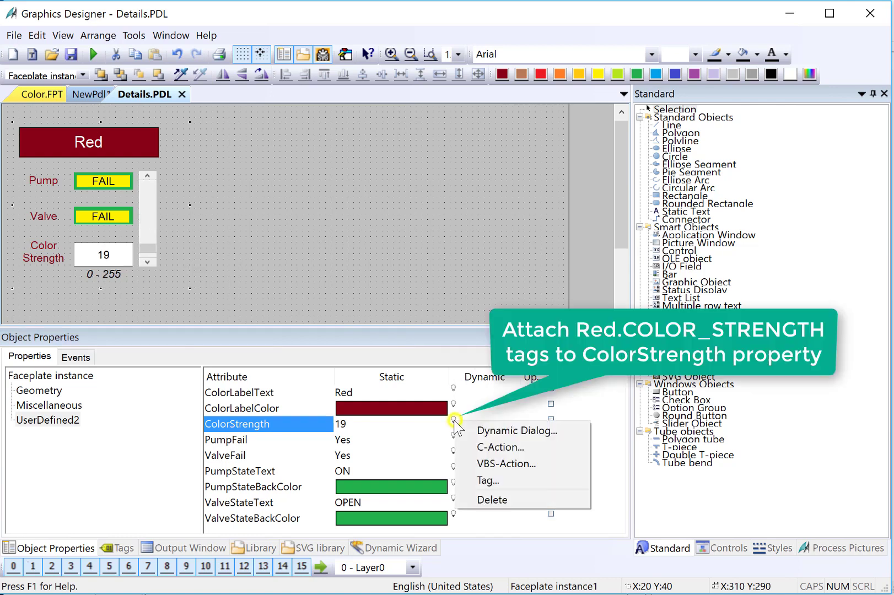
left_click(479, 481)
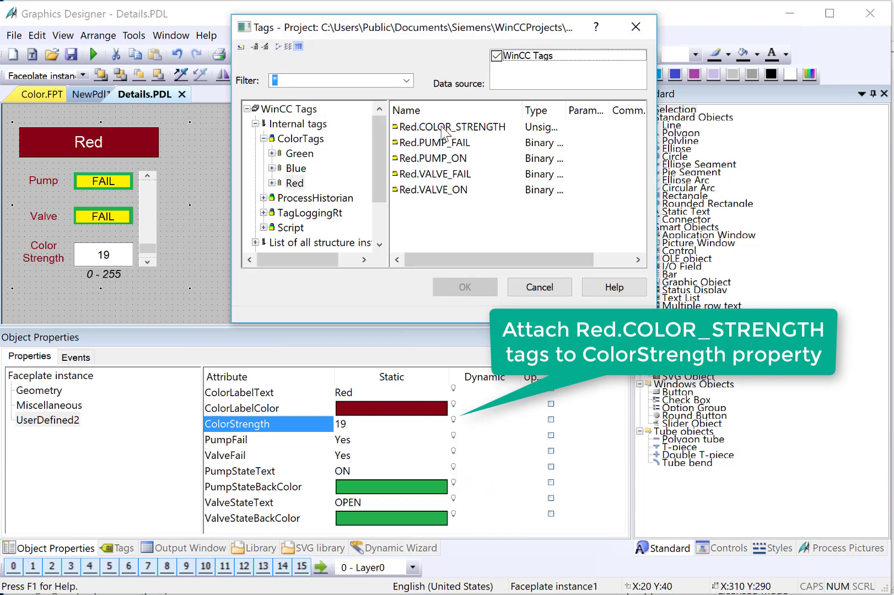
left_click(442, 127)
left_click(465, 287)
- Attach the Red.PUMP_FAIL tag to the faceplate instance's PumpFail property
left_click(227, 441)
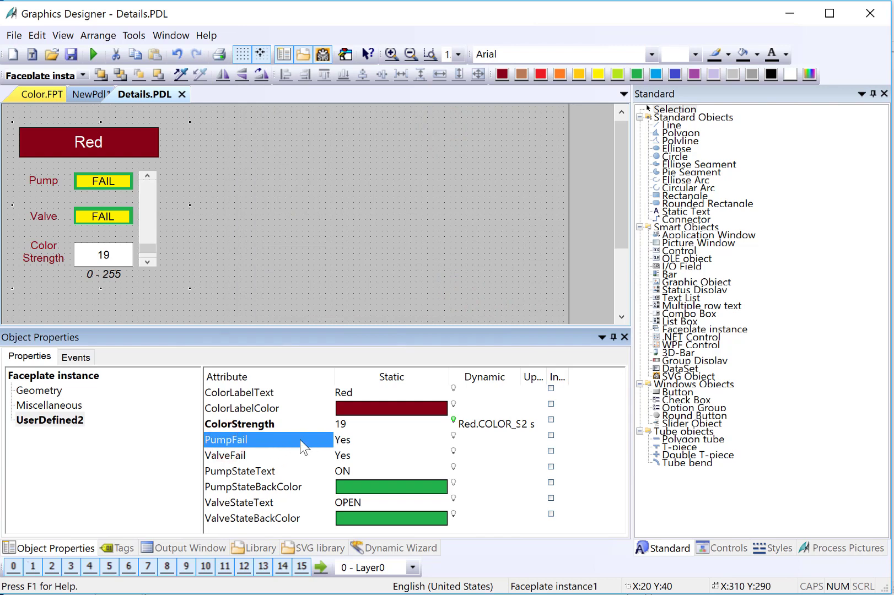
right_click(454, 436)
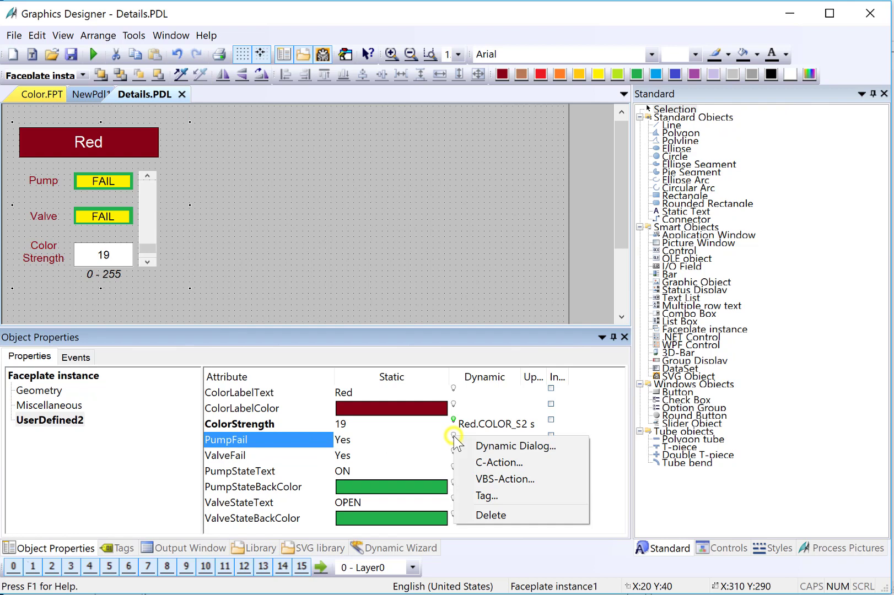
left_click(479, 497)
left_click(436, 142)
left_click(468, 287)
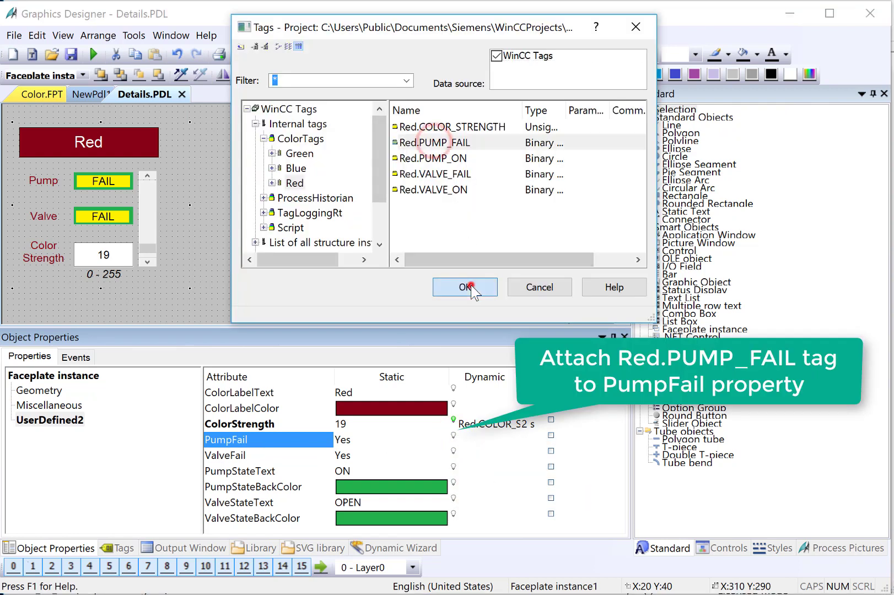
- Attach the Red.VALVE_FAIL tag to the faceplate instance's ValveFail property
left_click(222, 455)
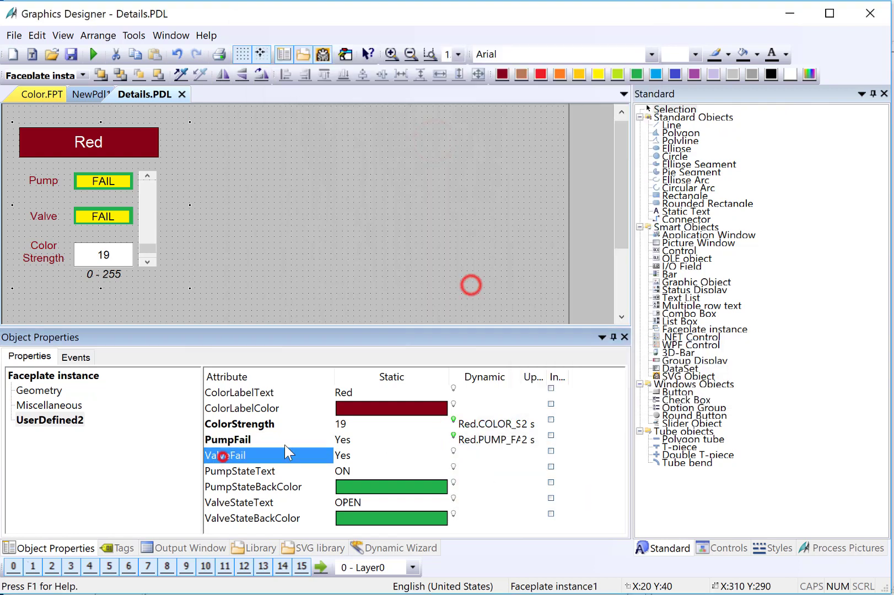
right_click(455, 452)
left_click(477, 510)
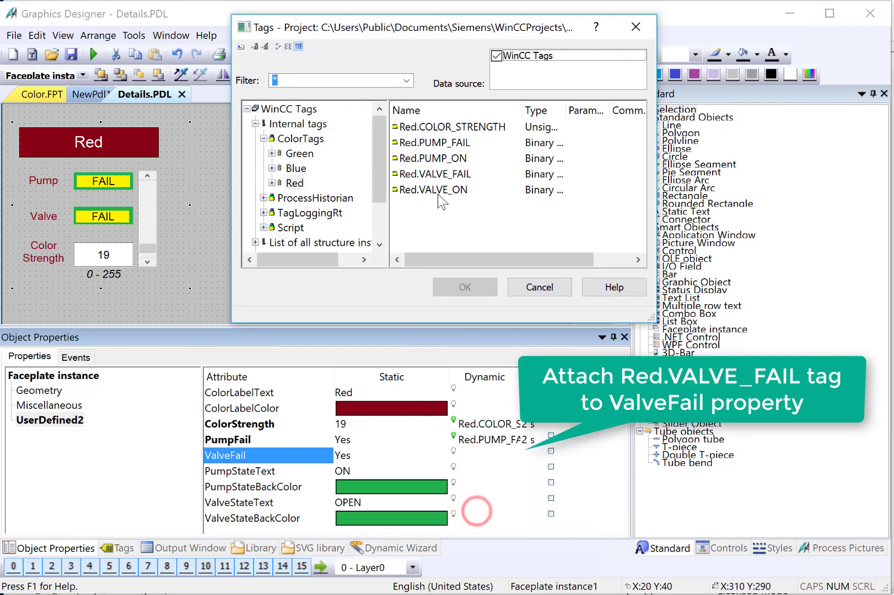
left_click(433, 174)
left_click(464, 287)
- Add a Dynamic Dialog to the PumpStateText property with the Red.PUMP_ON tag as its expression
left_click(260, 470)
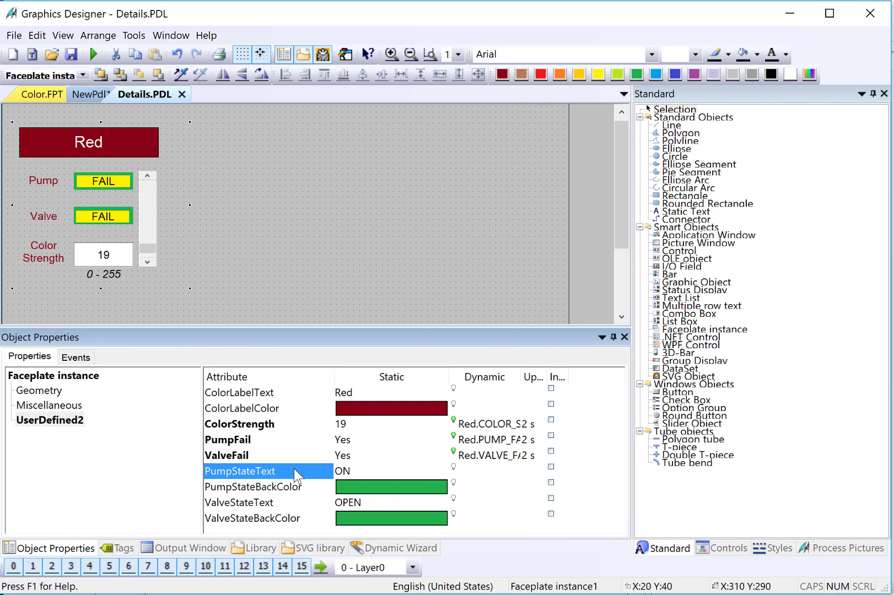
right_click(454, 468)
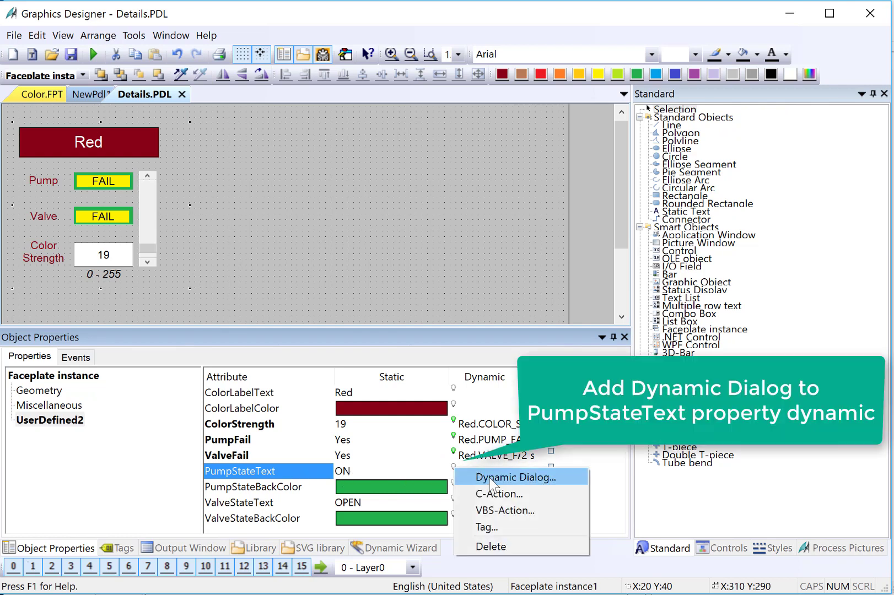
left_click(453, 466)
right_click(453, 468)
left_click(496, 475)
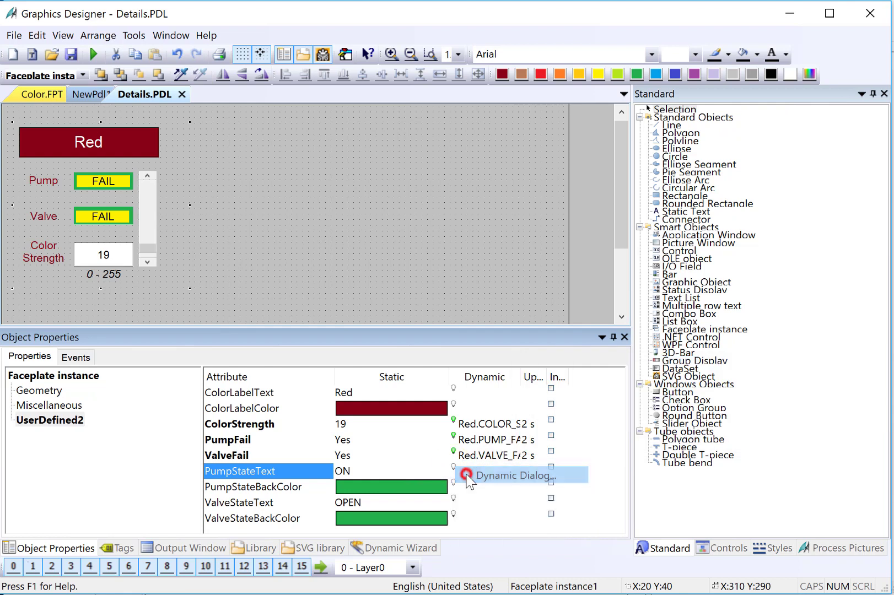
left_click(610, 162)
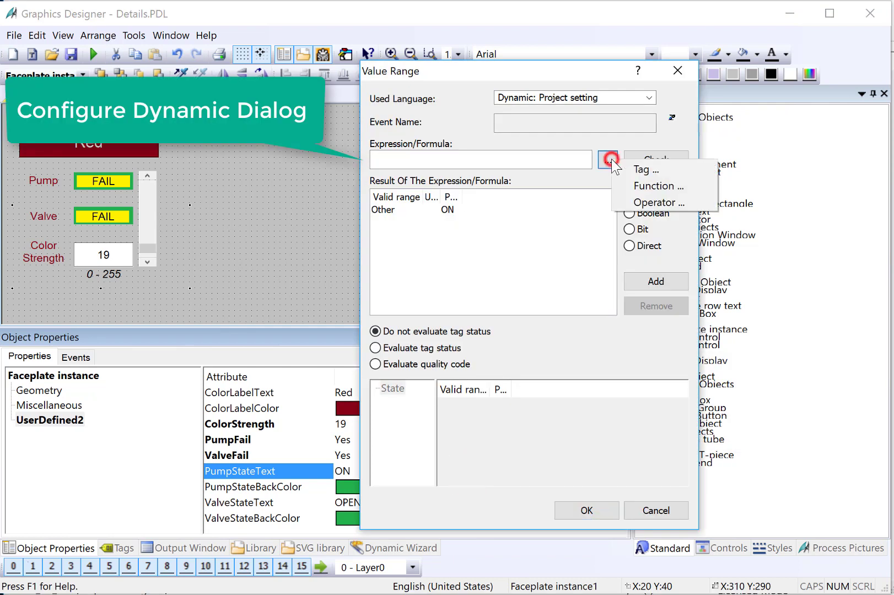
left_click(638, 170)
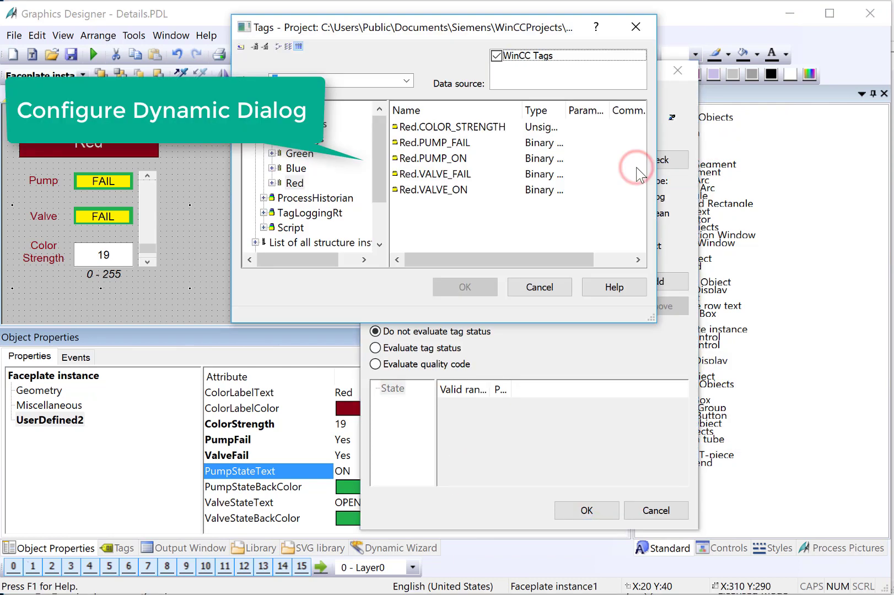
left_click(452, 156)
left_click(463, 286)
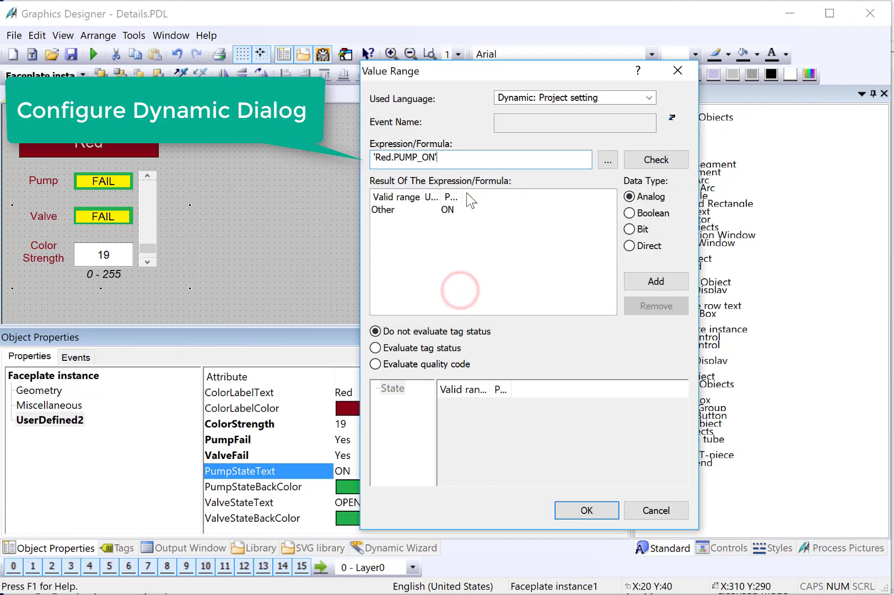
- Use the Boolean data type for the PumpStateText dialog, set its No / FALSE text to OFF, and accept the configuration
left_click_drag(463, 196, 556, 197)
left_click(645, 214)
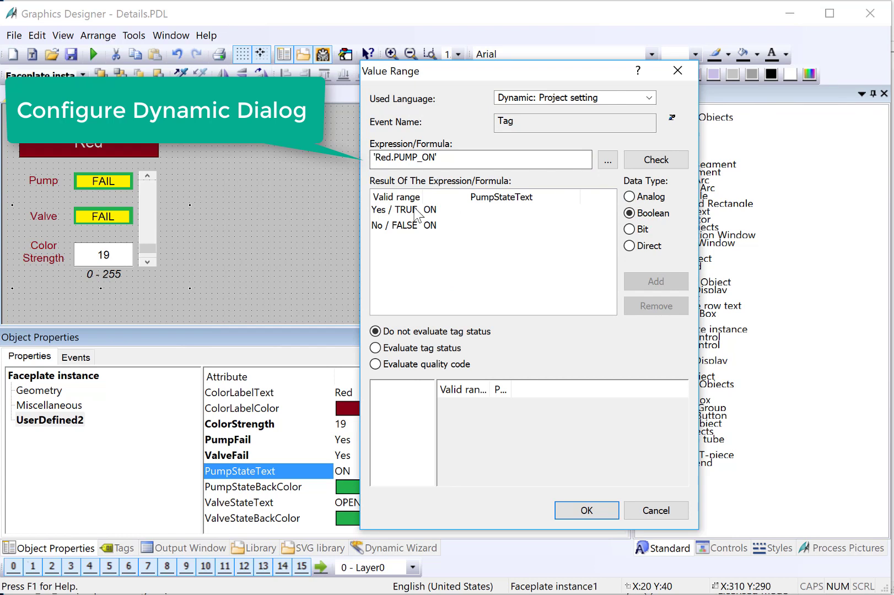
left_click(429, 226)
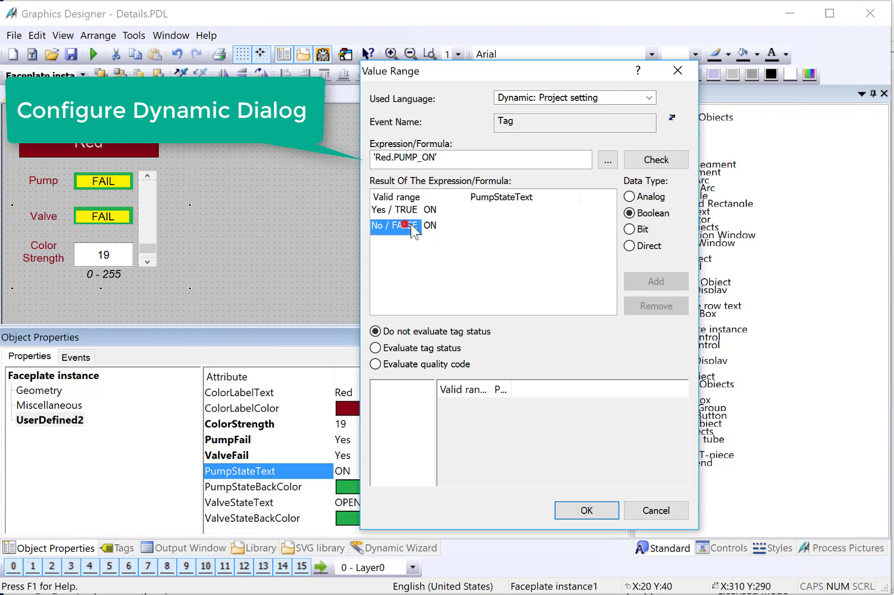
double_click(429, 225)
left_click_drag(456, 277, 466, 278)
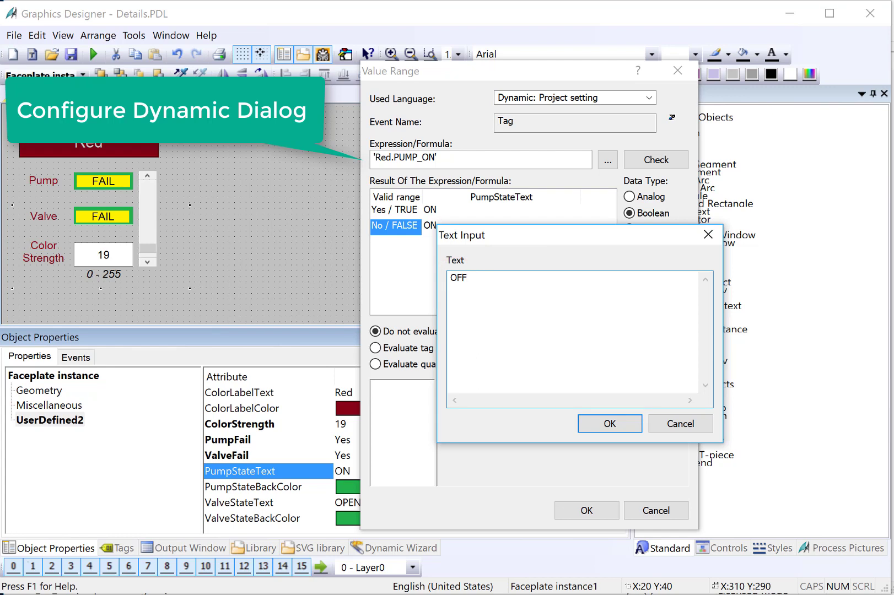
left_click(616, 424)
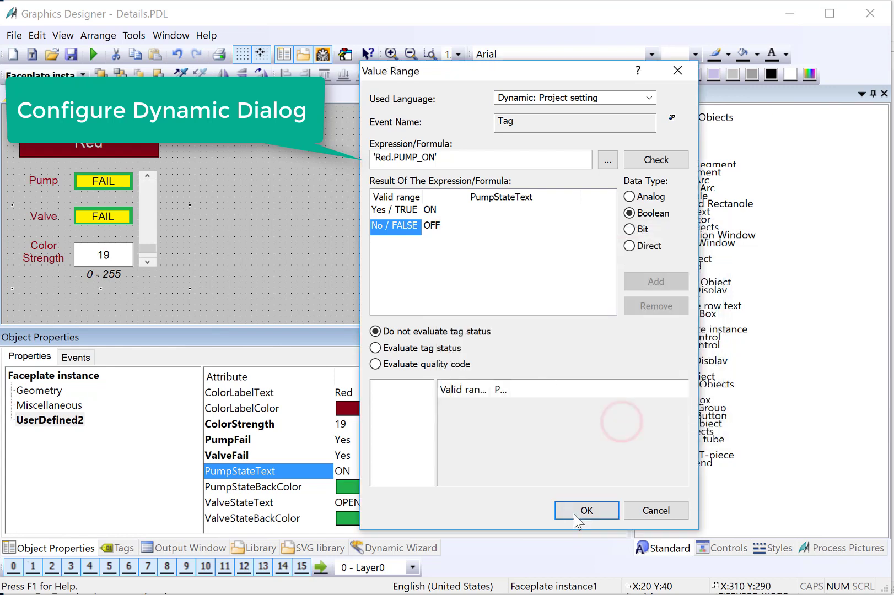
left_click(574, 512)
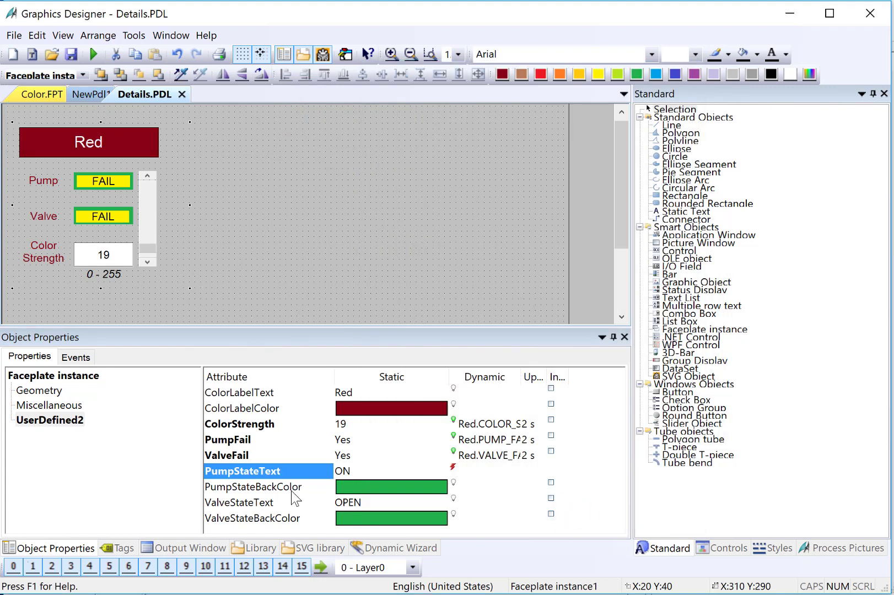
- Add a Dynamic Dialog to the PumpStateBackColor property with the Red.PUMP_ON tag as its expression
left_click(281, 487)
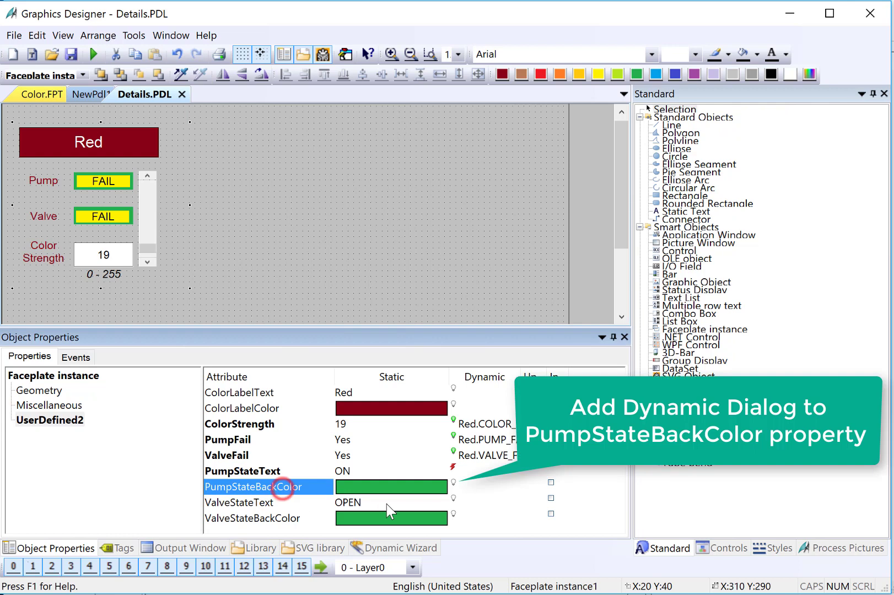
right_click(453, 485)
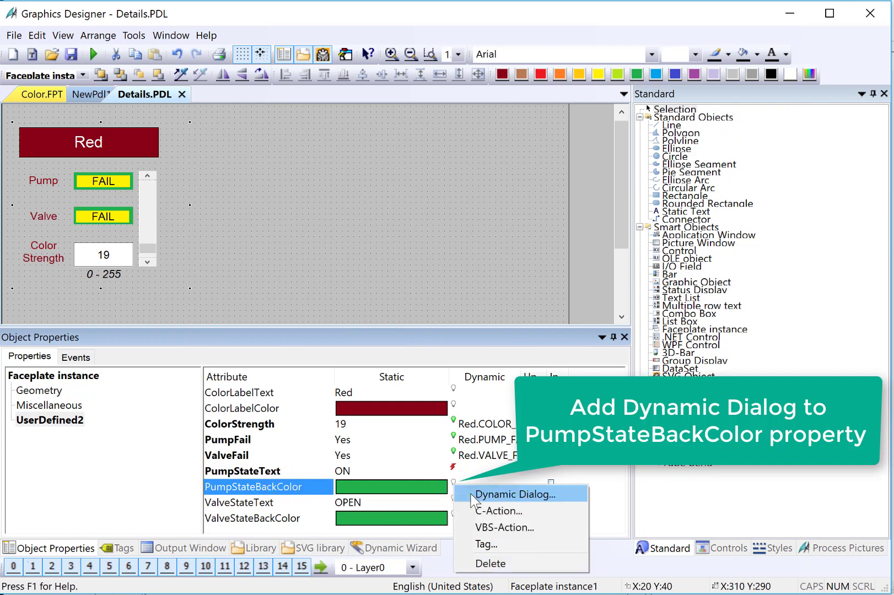
left_click(472, 495)
left_click(608, 160)
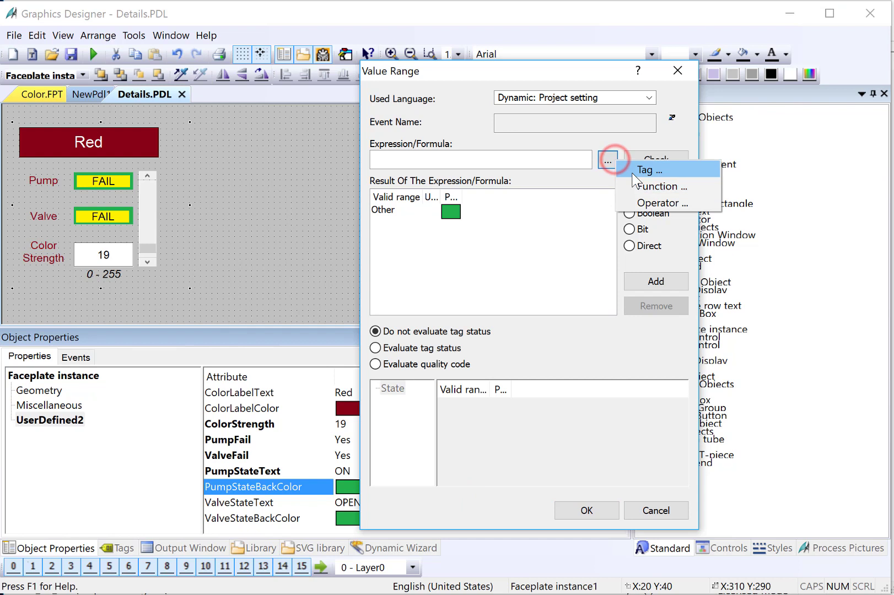
left_click(635, 176)
left_click(435, 158)
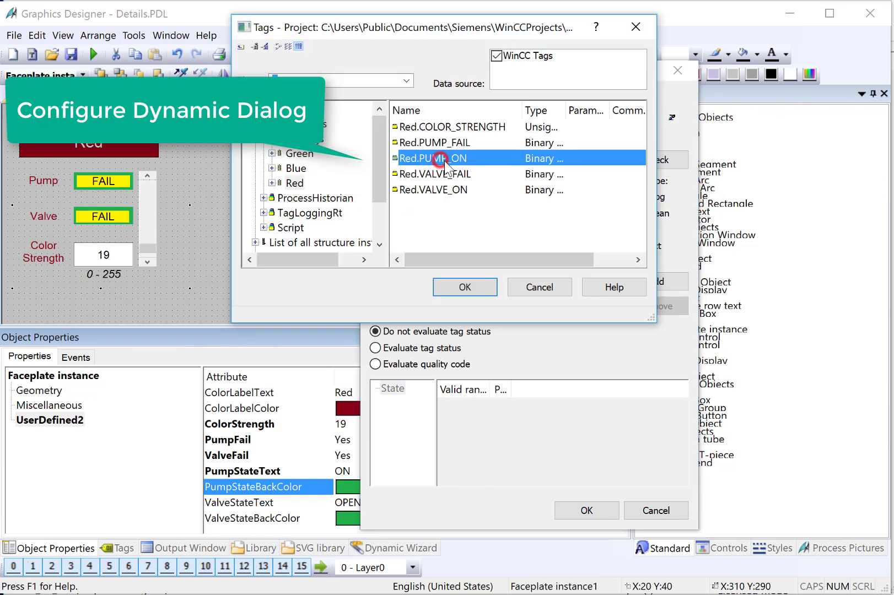
left_click(474, 287)
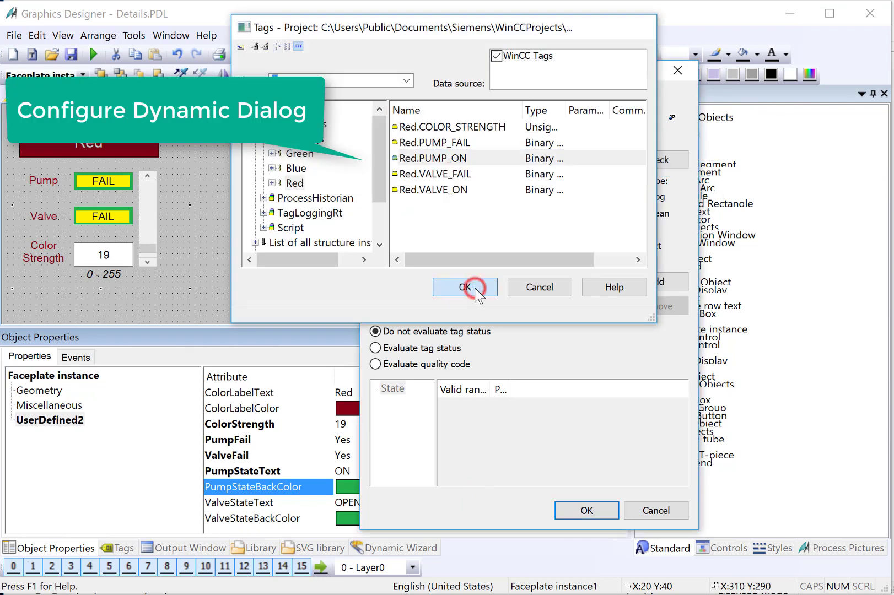
- Use the Boolean data type for the PumpStateBackColor dialog, set its Yes / TRUE color to dark red, and accept the configuration
left_click_drag(443, 197, 549, 196)
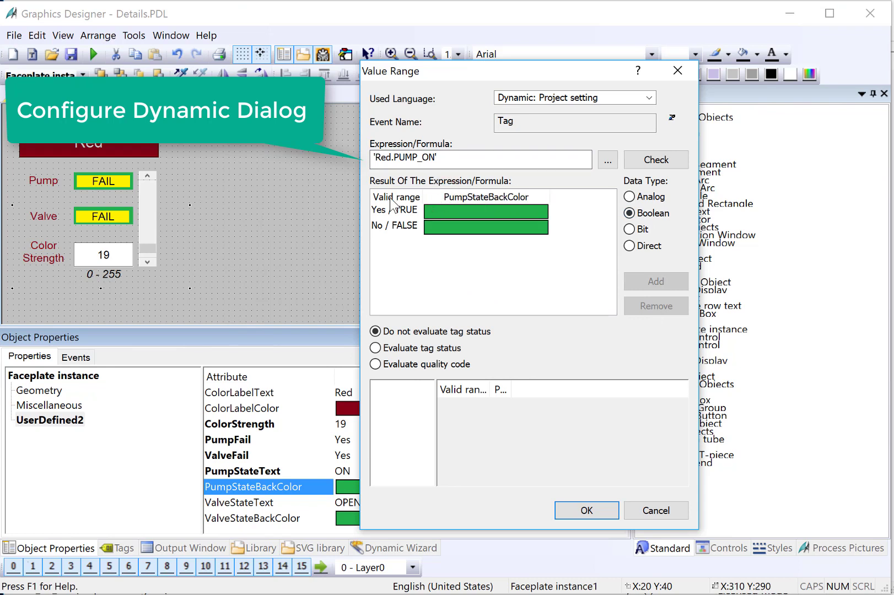
double_click(442, 207)
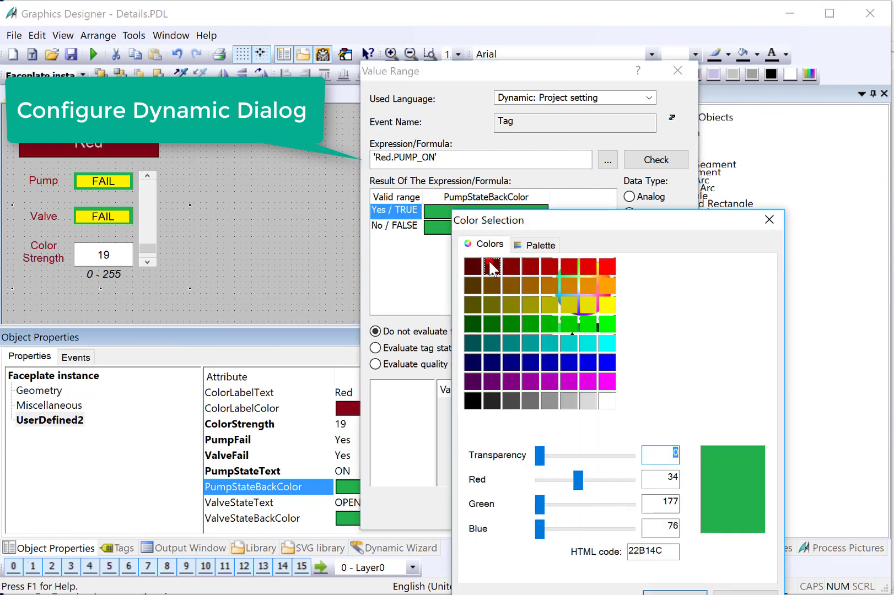
left_click(492, 267)
left_click(668, 592)
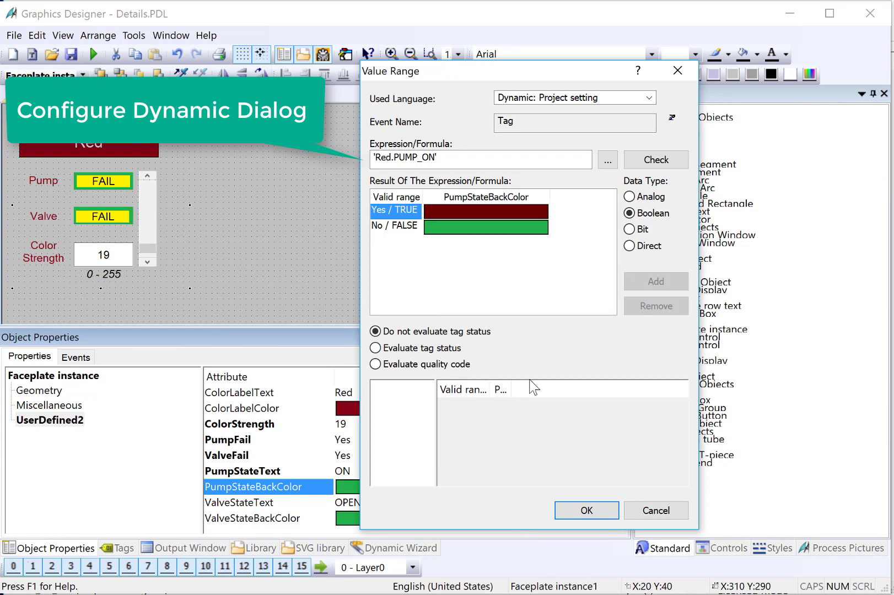
left_click(602, 517)
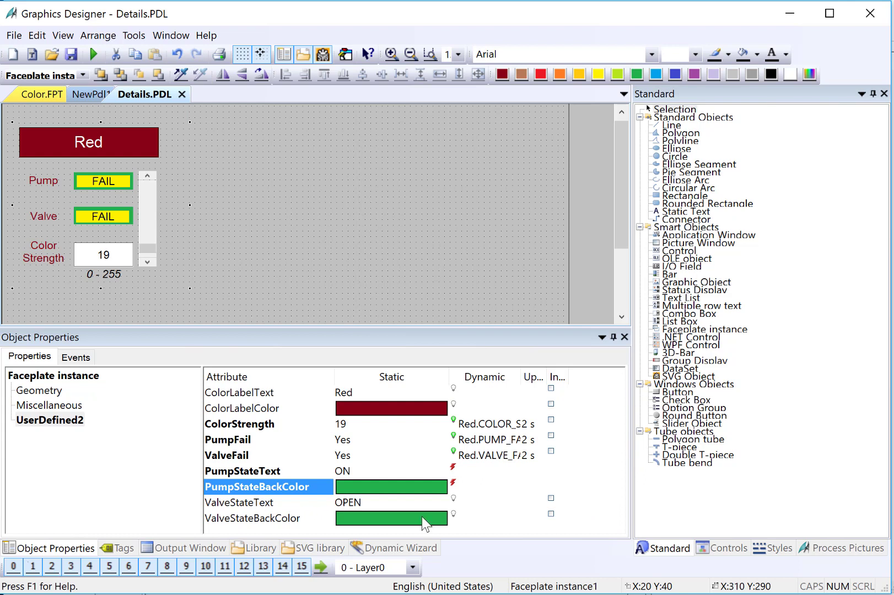
- Add a Dynamic Dialog to the ValveStateText property with the Red.VALVE_ON tag as its expression
right_click(453, 499)
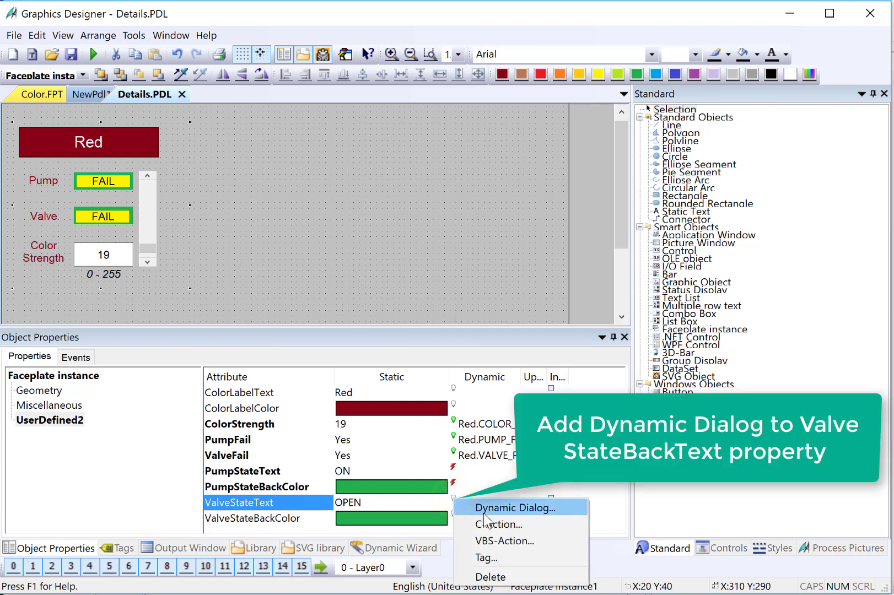
left_click(479, 508)
left_click(608, 159)
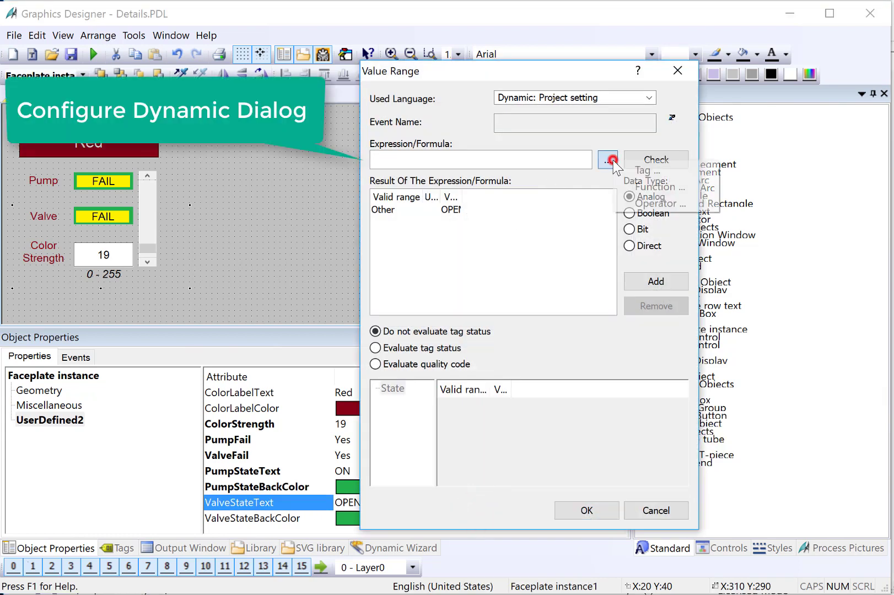
left_click(640, 170)
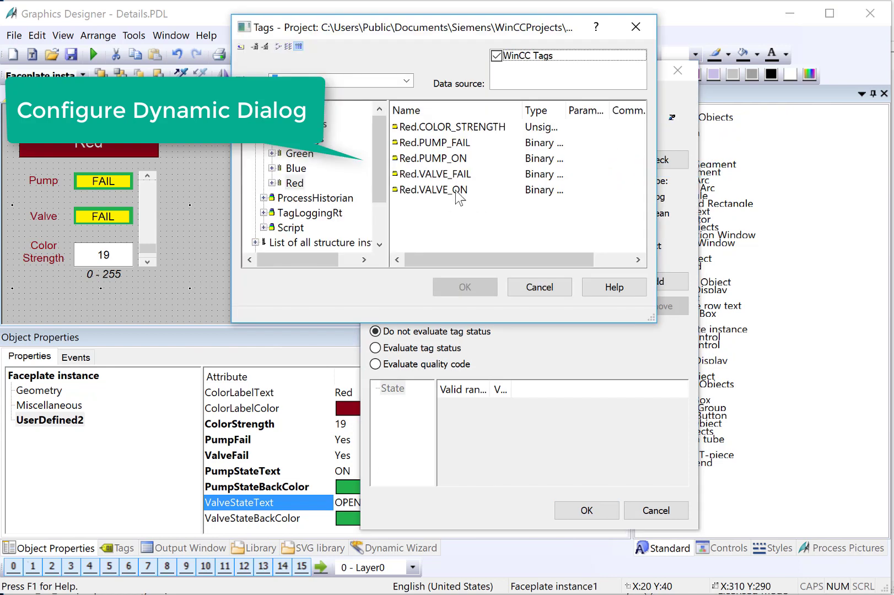
left_click(435, 190)
left_click(465, 287)
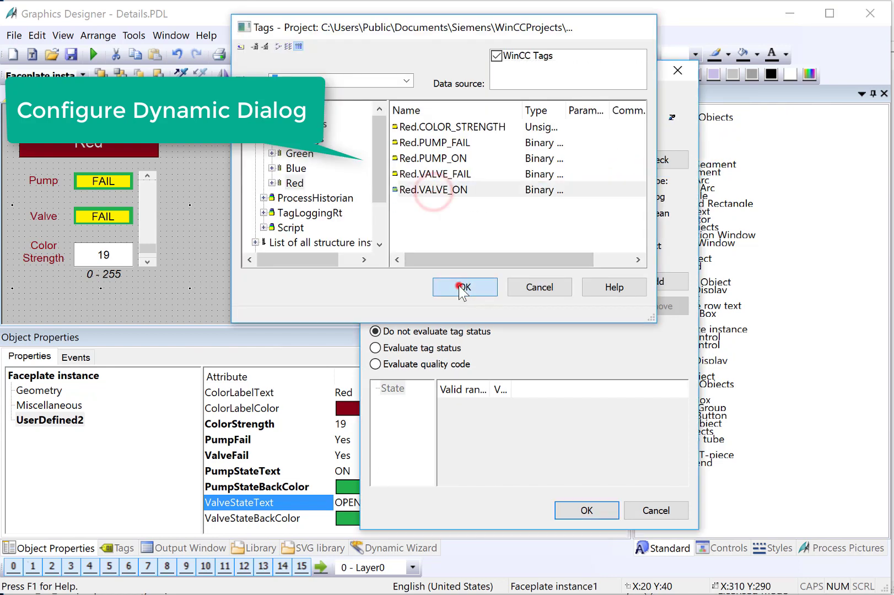
- Use the Boolean data type for the ValveStateText dialog, set its No / FALSE text to CLOSED, and accept the configuration
left_click(640, 214)
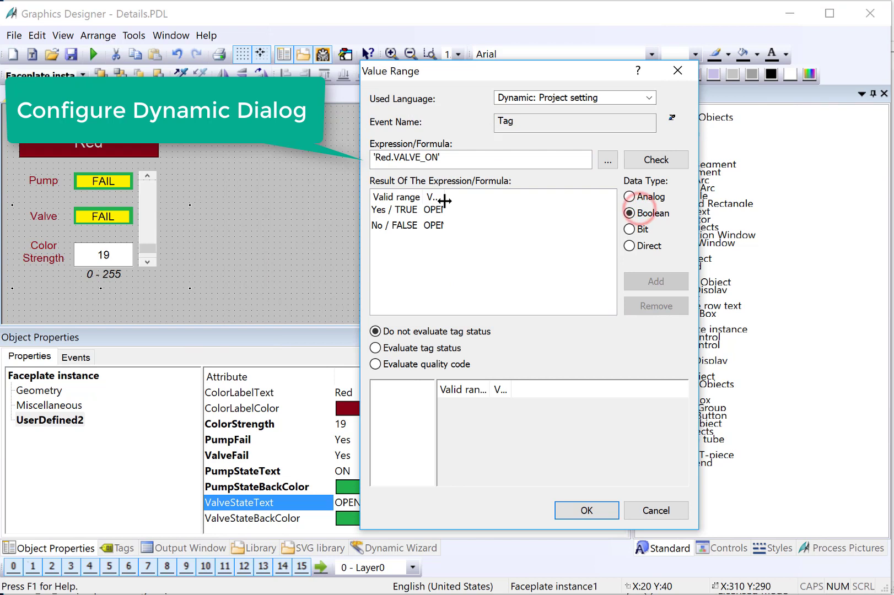
left_click_drag(447, 199, 550, 200)
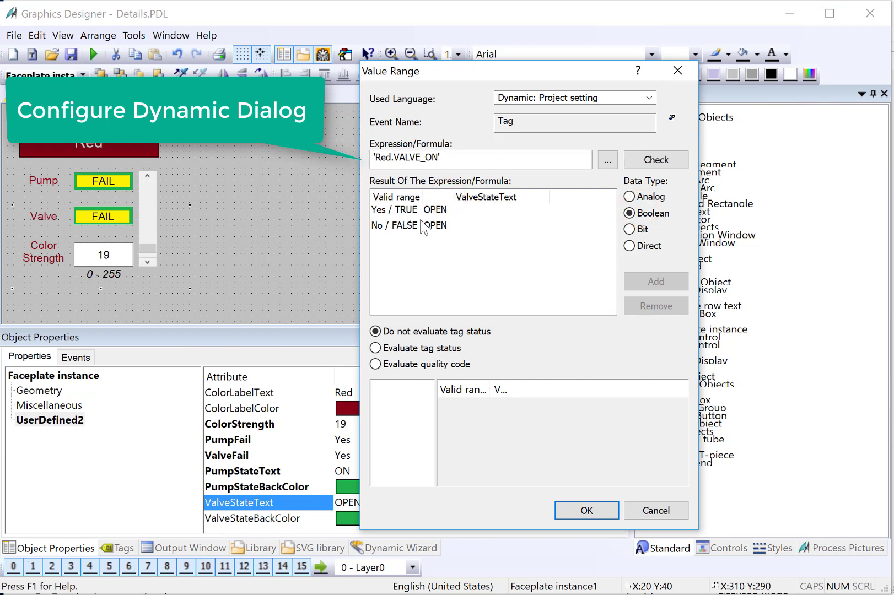
double_click(437, 227)
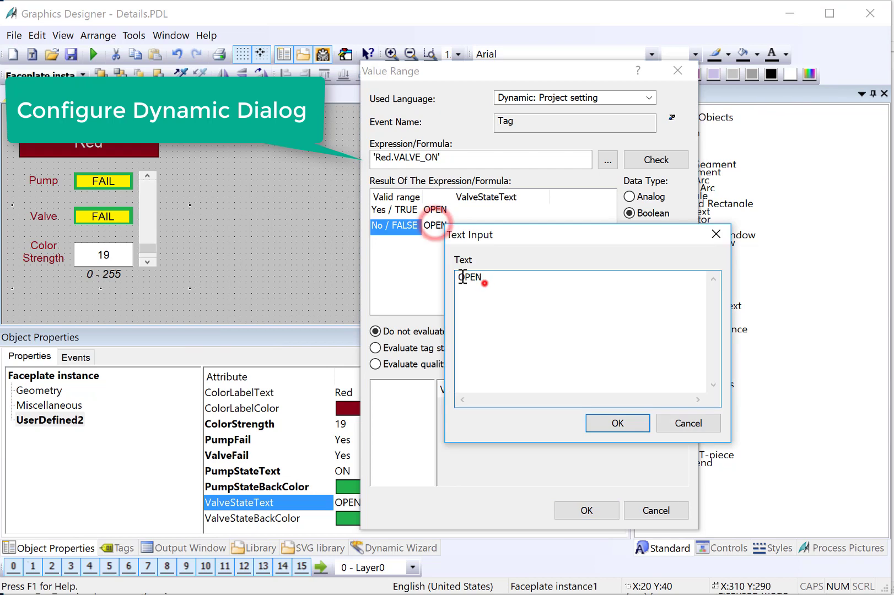
double_click(481, 280)
key("BackSpace")
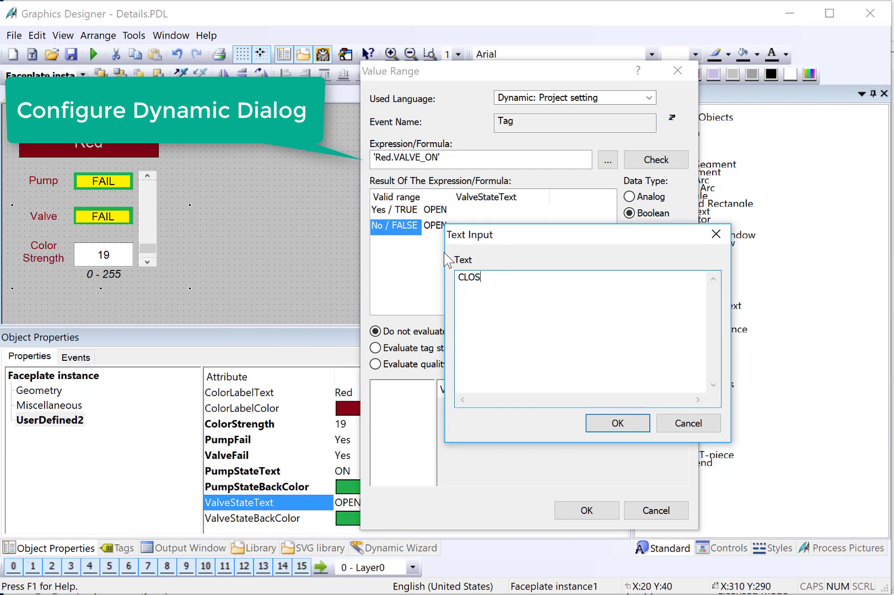
type("CLOSED")
key("Return")
left_click(590, 511)
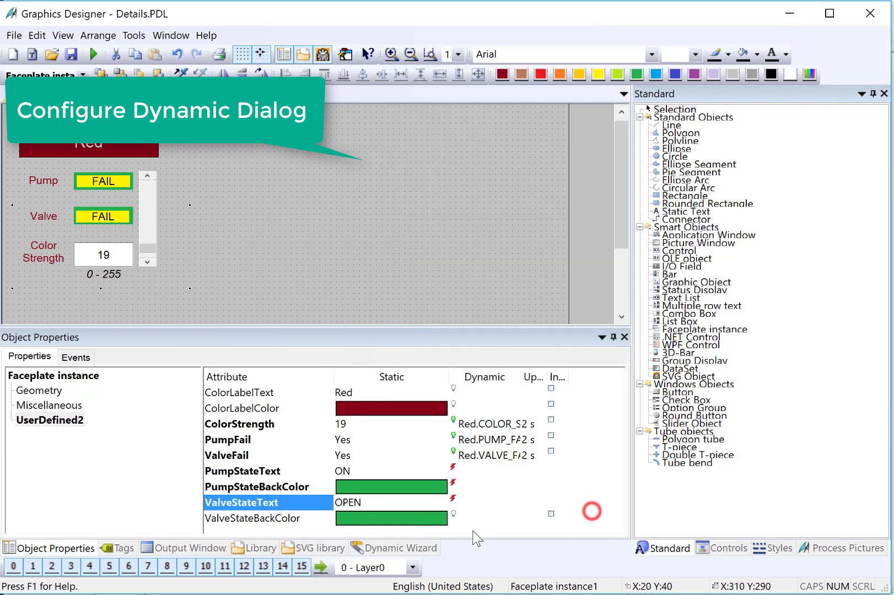
- Add a Dynamic Dialog to the ValveStateBackColor property with the Red.VALVE_ON tag as its expression
right_click(455, 517)
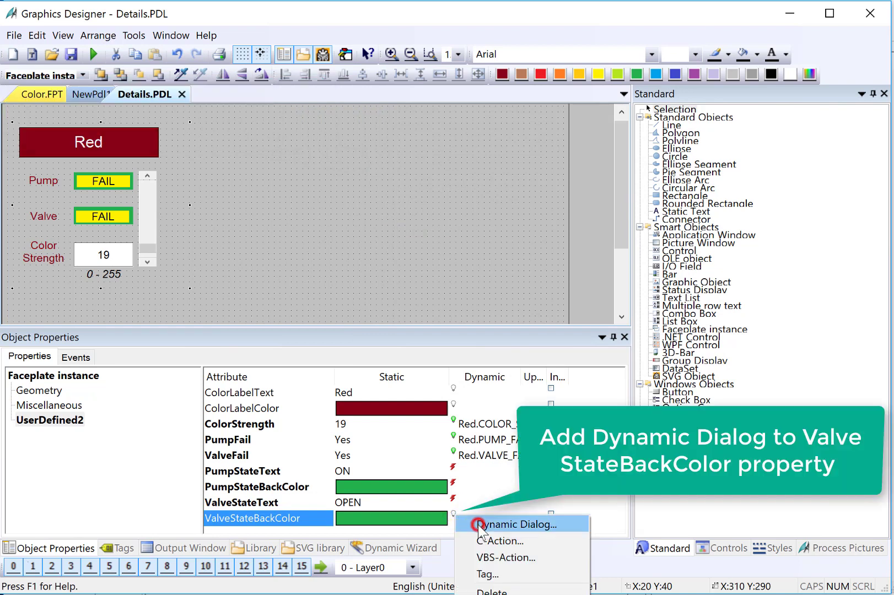
left_click(477, 525)
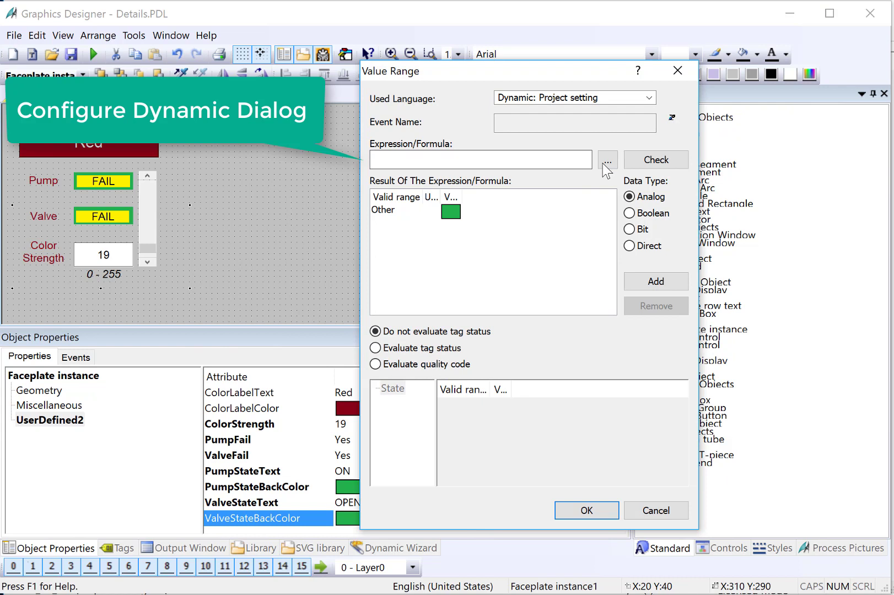
left_click(608, 160)
left_click(612, 173)
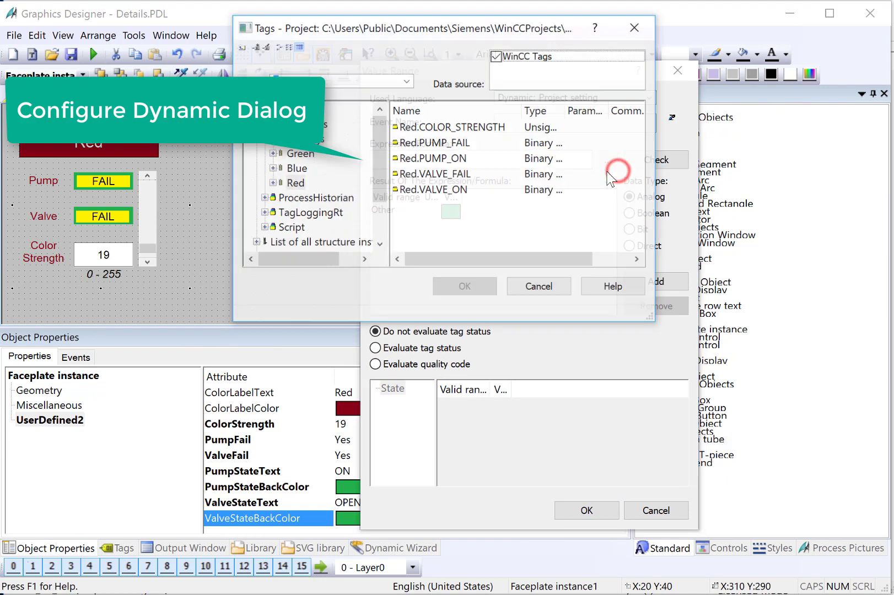
left_click(463, 190)
left_click(457, 287)
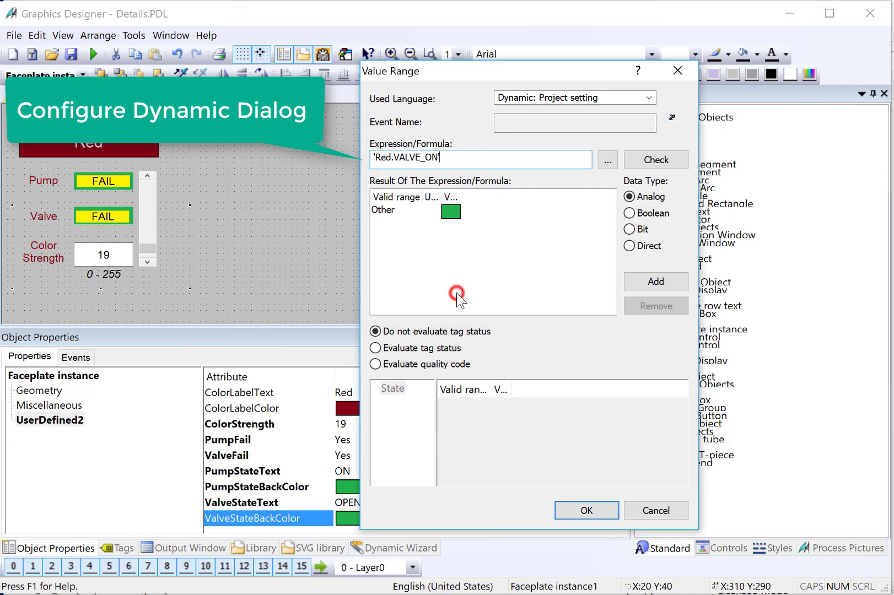
- Use the Boolean data type for the ValveStateBackColor dialog, set its Yes / TRUE color to dark red, and accept the configuration
left_click_drag(443, 197, 525, 199)
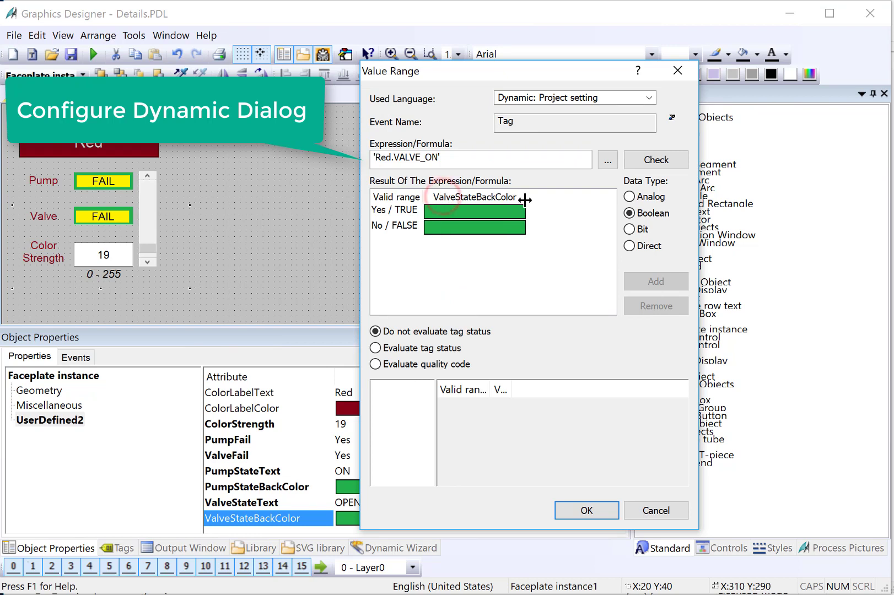
double_click(453, 209)
double_click(507, 269)
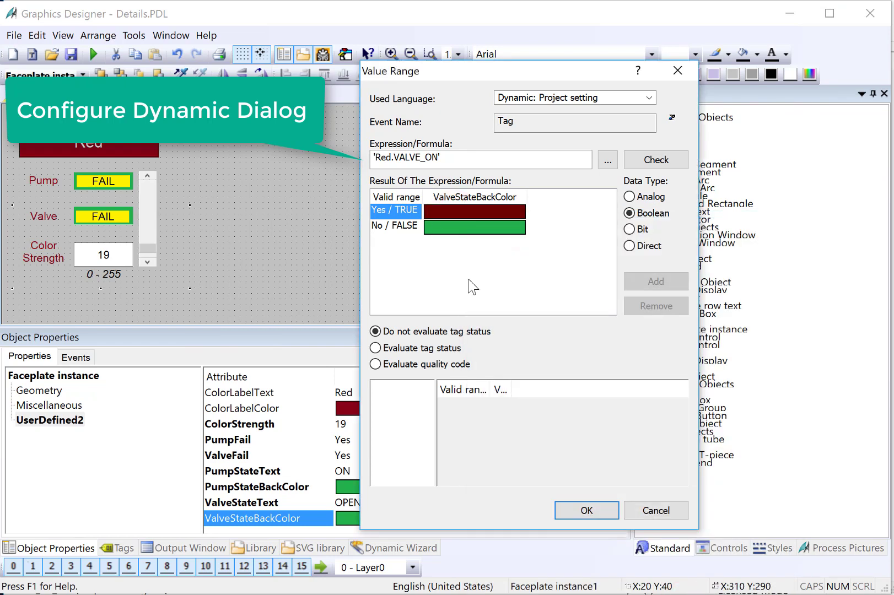
left_click(583, 509)
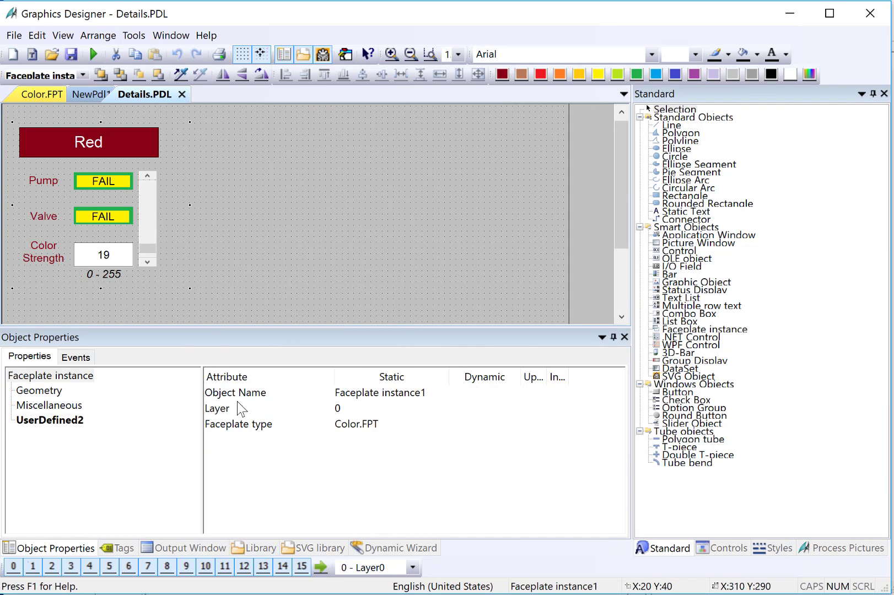
- Rename the Red faceplate instance as fpColorRed
left_click(229, 392)
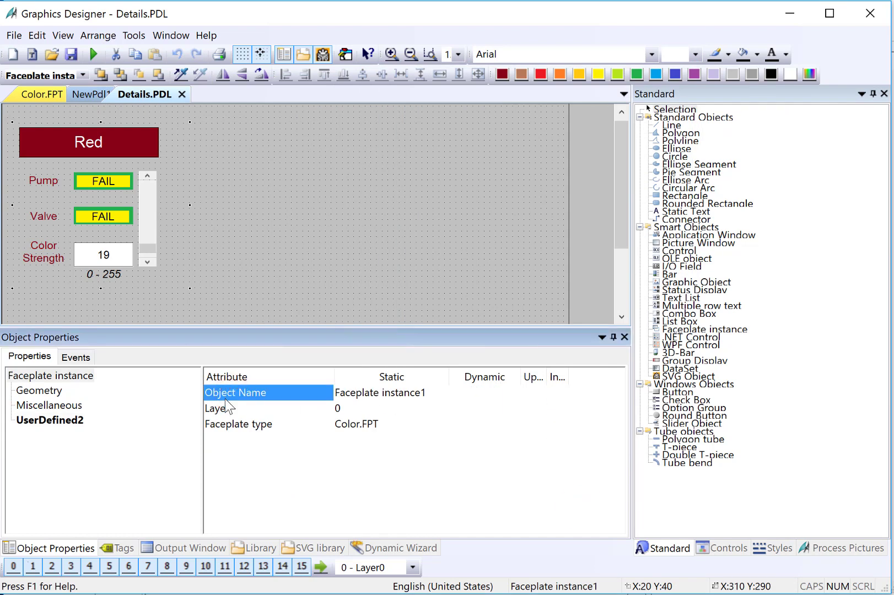
double_click(268, 392)
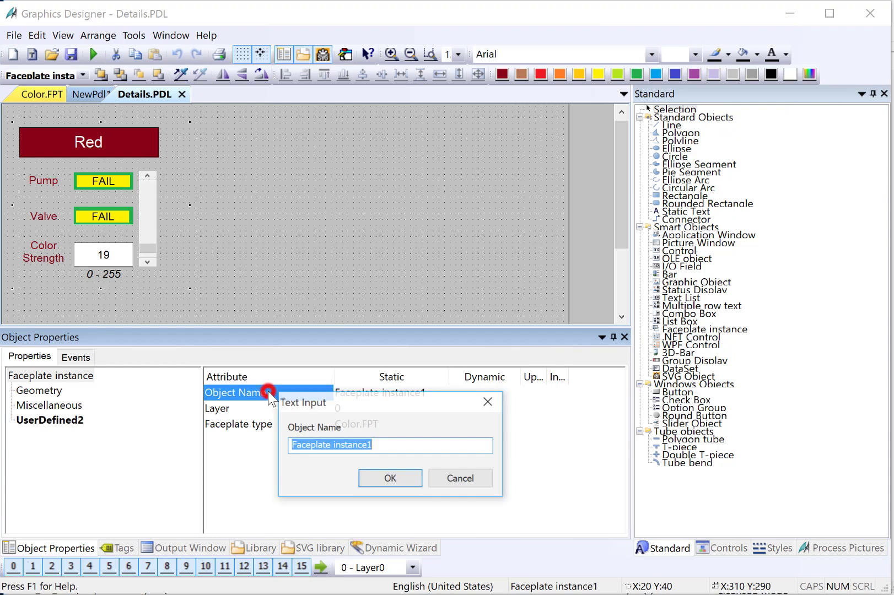
type("fp")
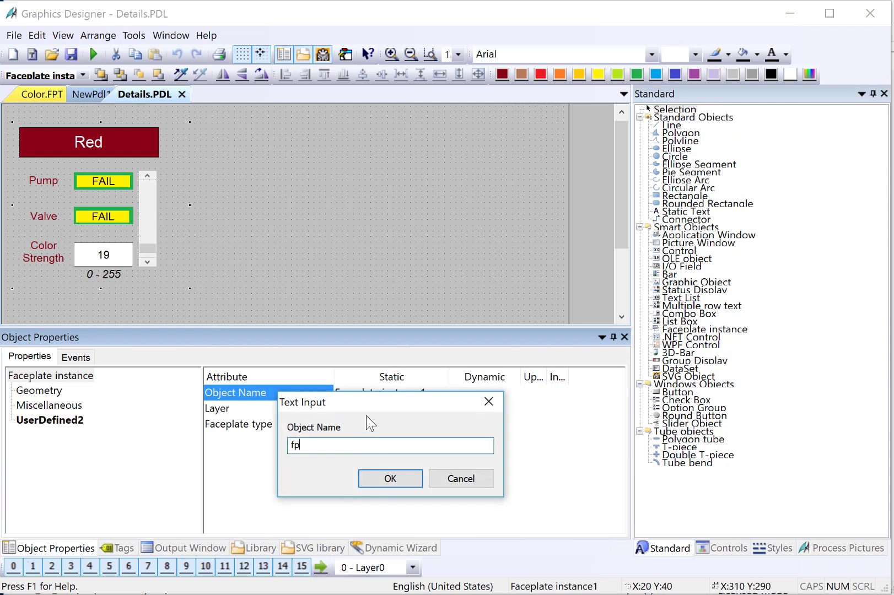
type("ColorRed")
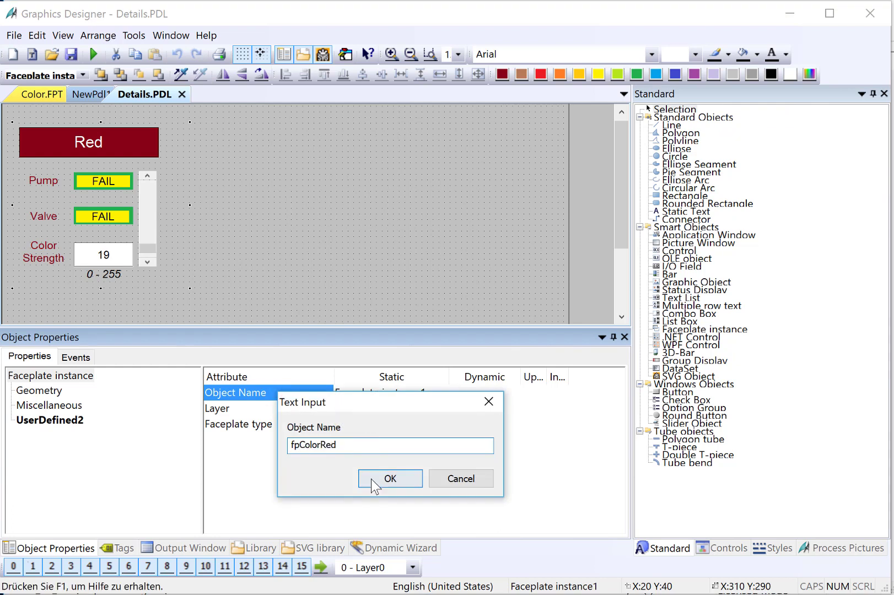
left_click(368, 475)
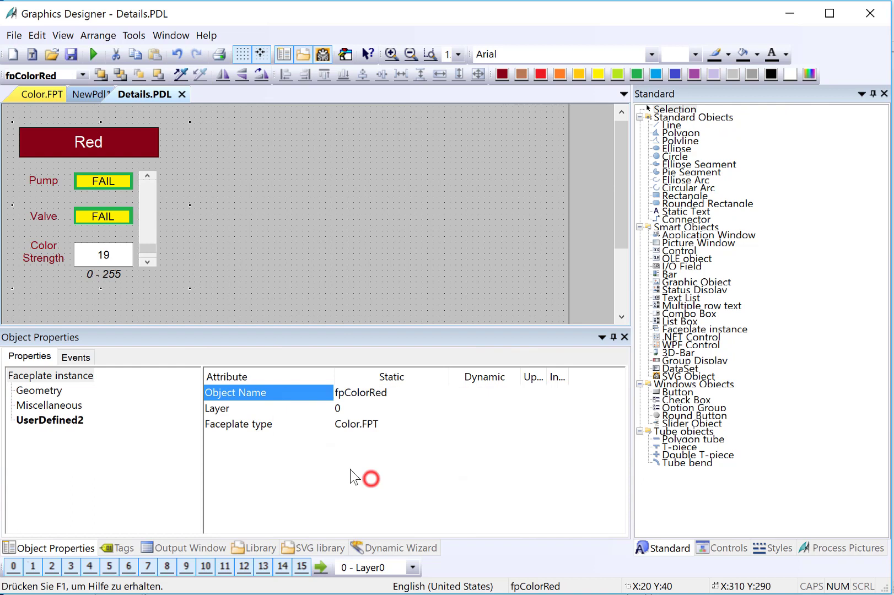
- Duplicate the fpColorRed faceplate instance twice, placing the copies in a row beside it, and align all three instances along their top edges
right_click(73, 170)
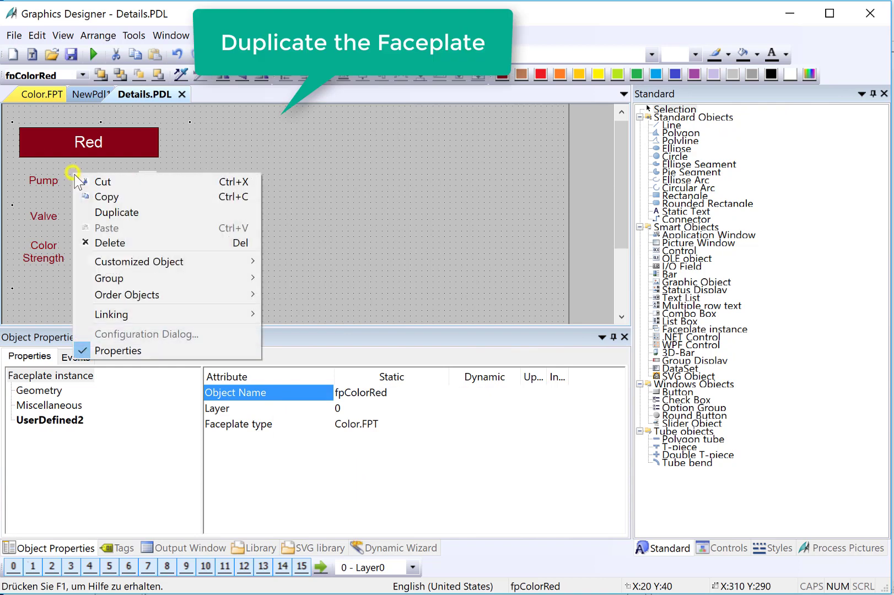
left_click(92, 213)
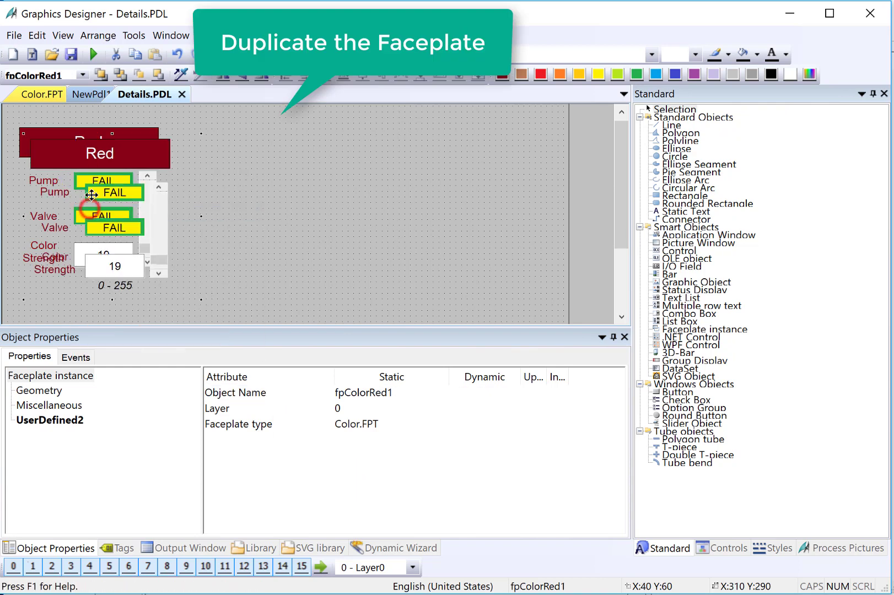
left_click_drag(280, 190, 465, 195)
right_click(284, 190)
left_click(297, 228)
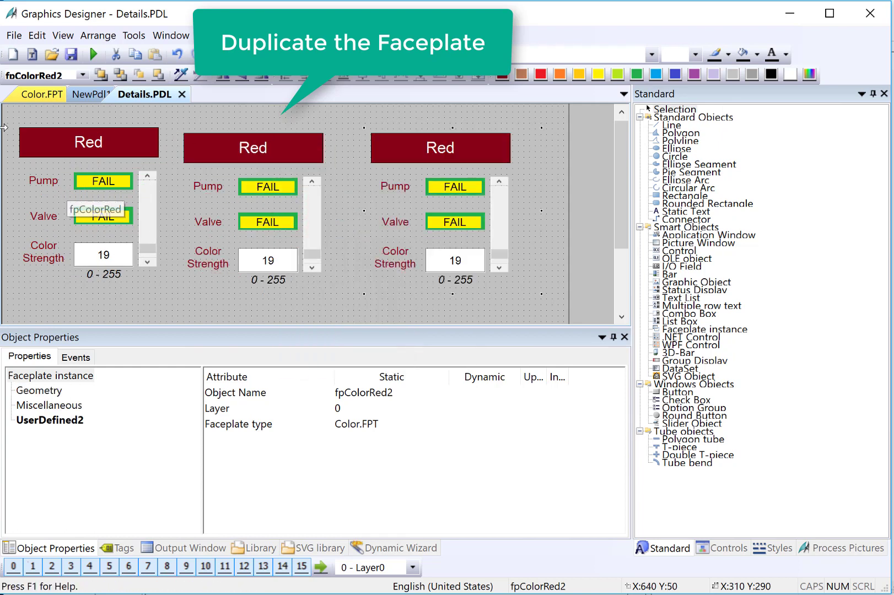
left_click_drag(6, 111, 573, 296)
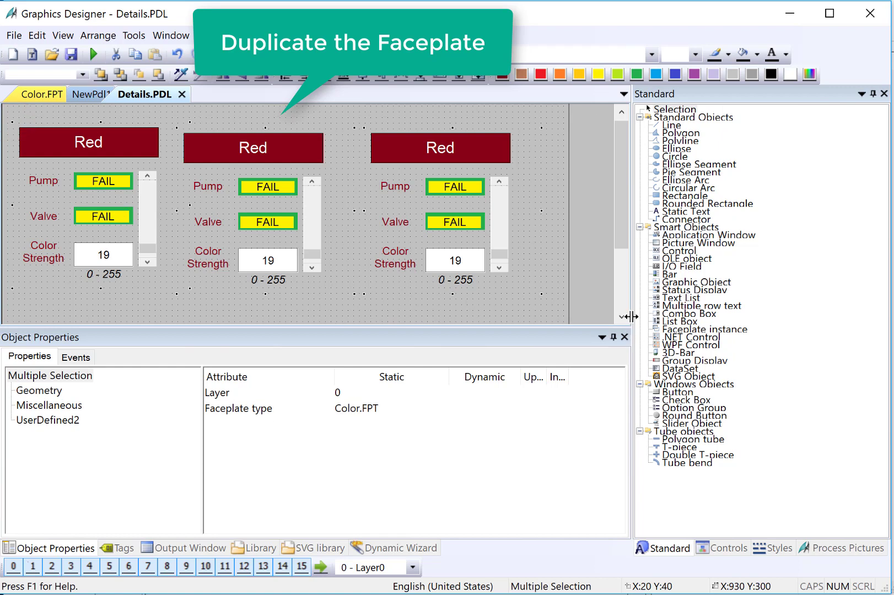
left_click(324, 75)
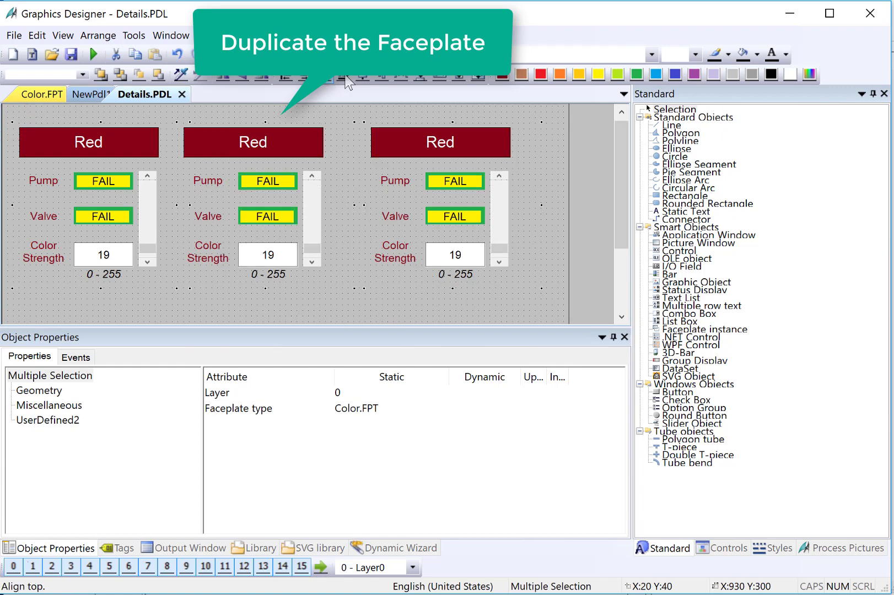
- Space the three aligned faceplate instances evenly across the row and clear the selection
left_click(419, 78)
left_click(472, 309)
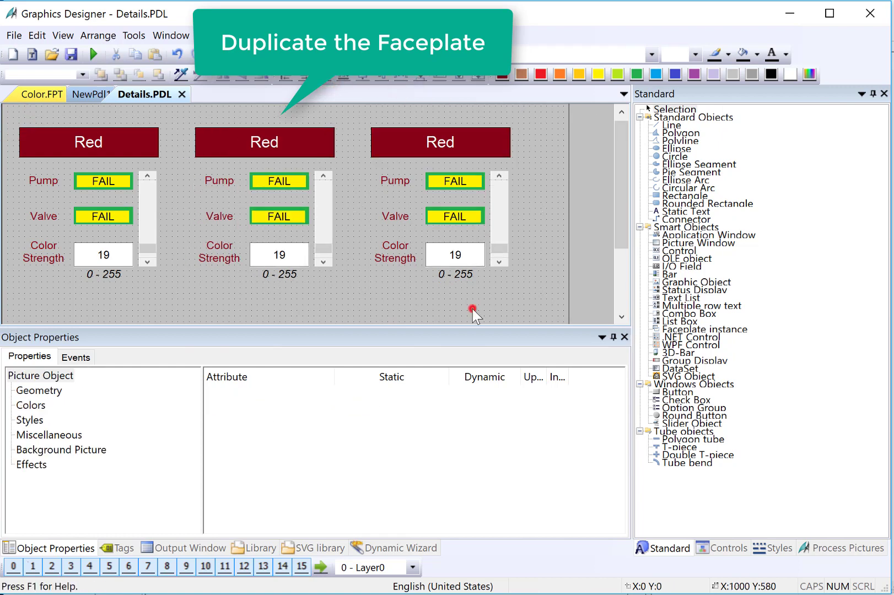
- Set the ColorLabelText property of the middle faceplate instance, fpColorRed1, to Green
left_click(228, 172)
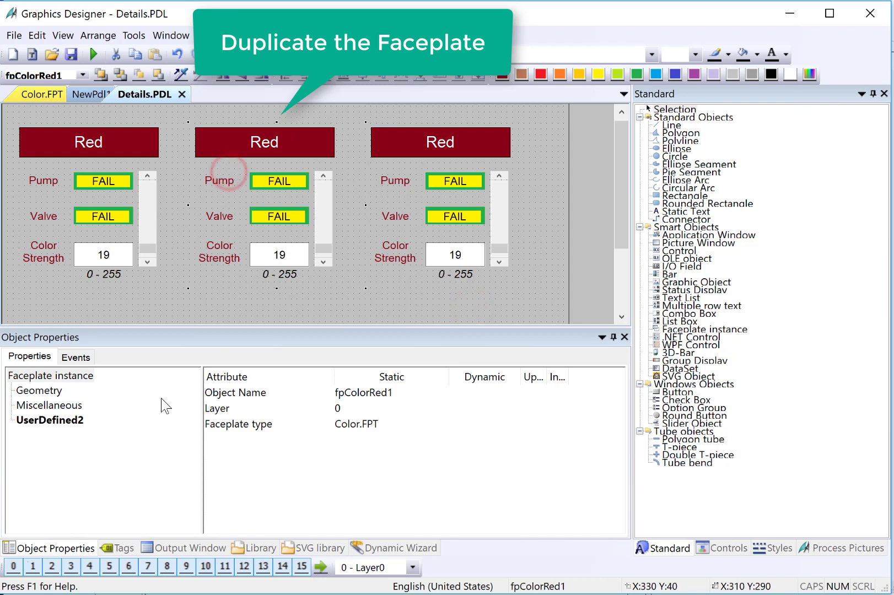
left_click(51, 421)
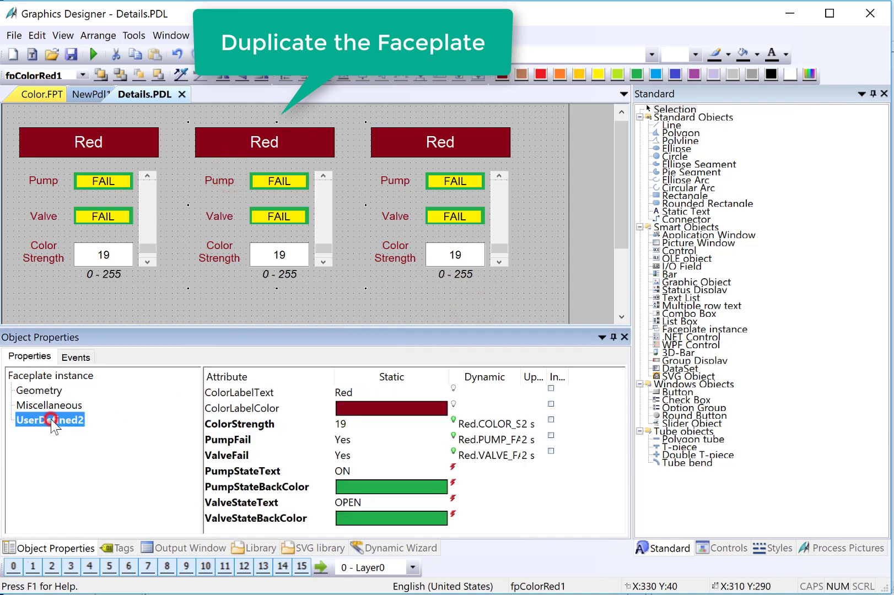
double_click(229, 392)
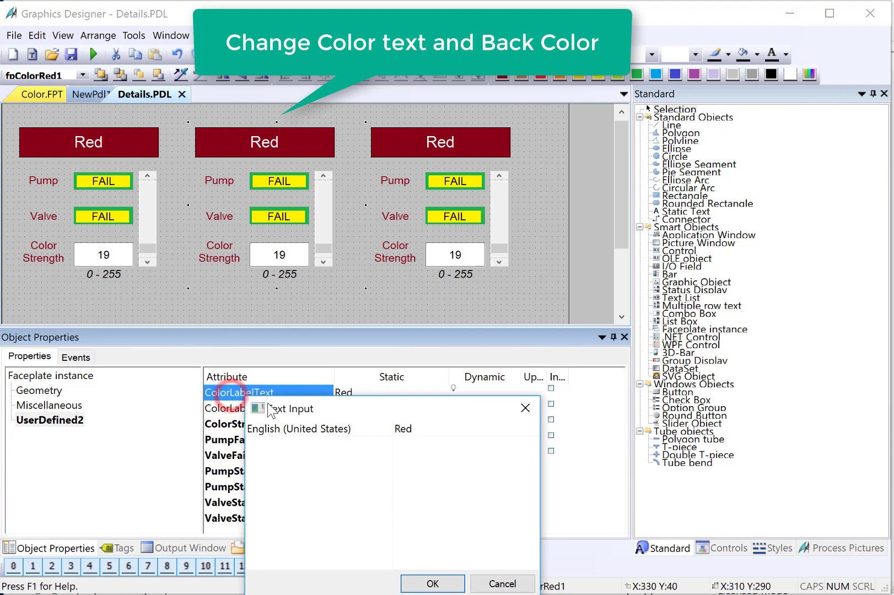
left_click(419, 427)
type("Green")
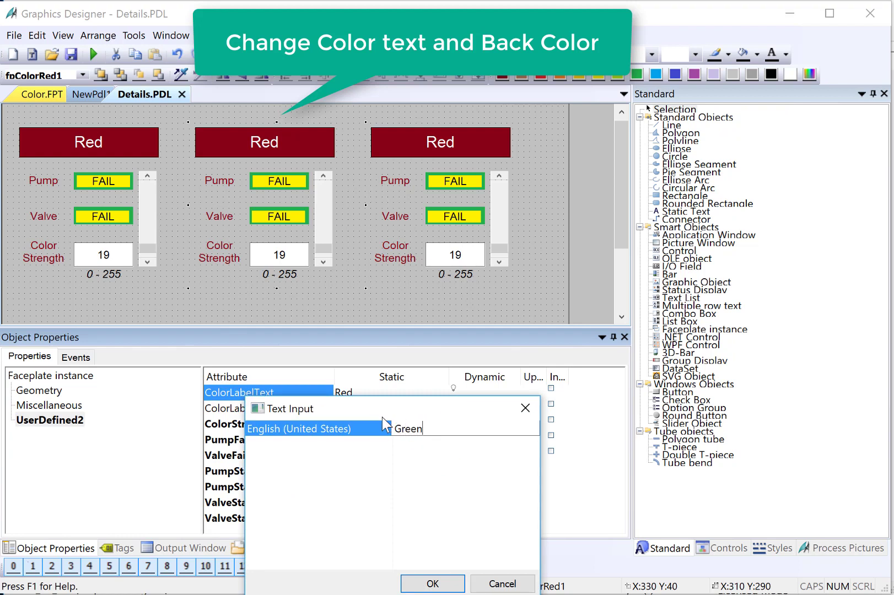
key("Return")
left_click(432, 583)
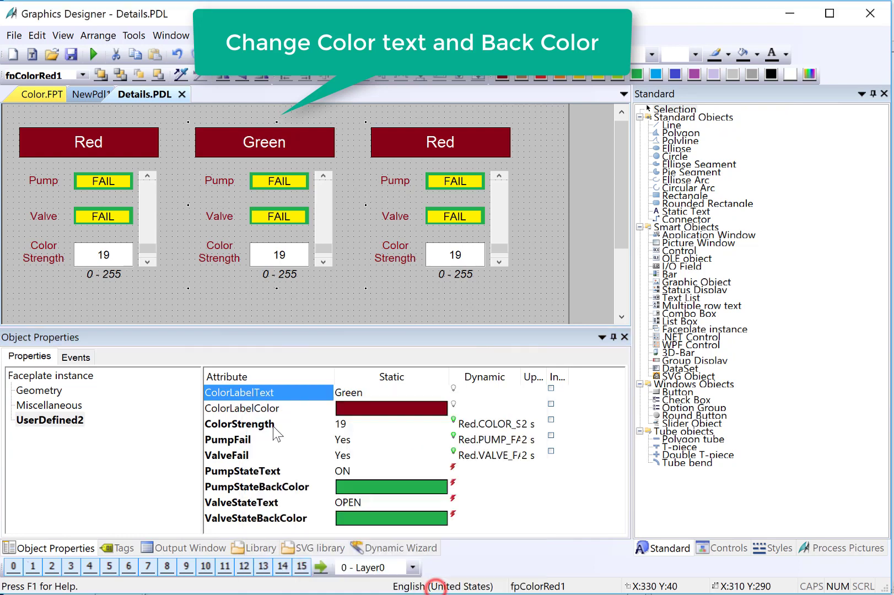
- Set the Green instance's ColorLabelColor to dark green (006C00) and widen the Dynamic column to show full tag names
left_click(237, 414)
left_click(343, 411)
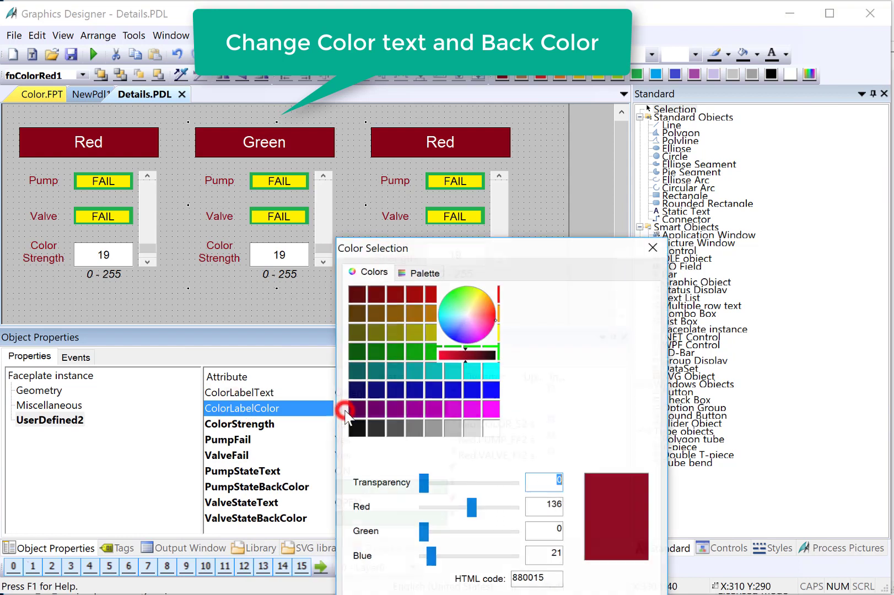
left_click(382, 351)
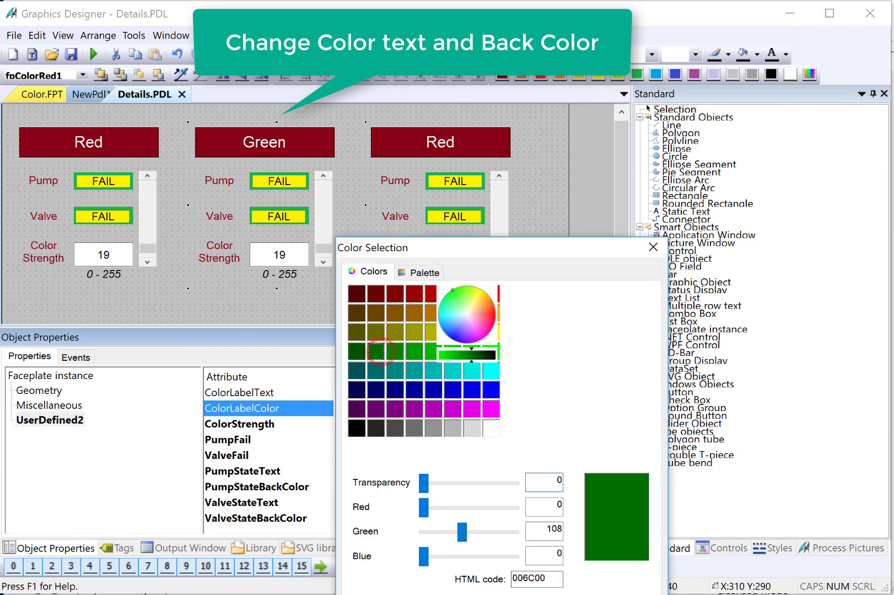
left_click(490, 589)
left_click_drag(521, 381, 596, 379)
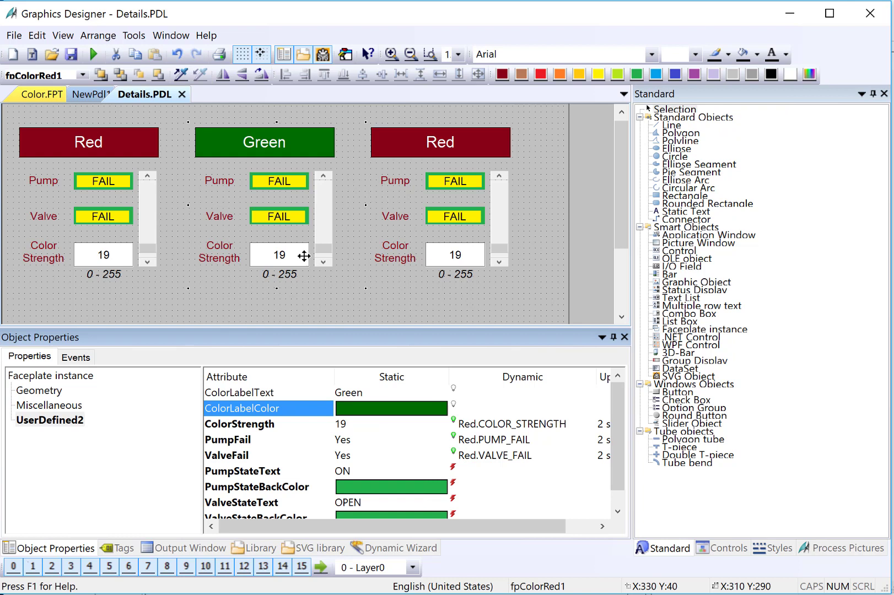
- Find and replace Red with Green in all of the Green instance's linked tag connections, previewing the new names before applying
right_click(229, 203)
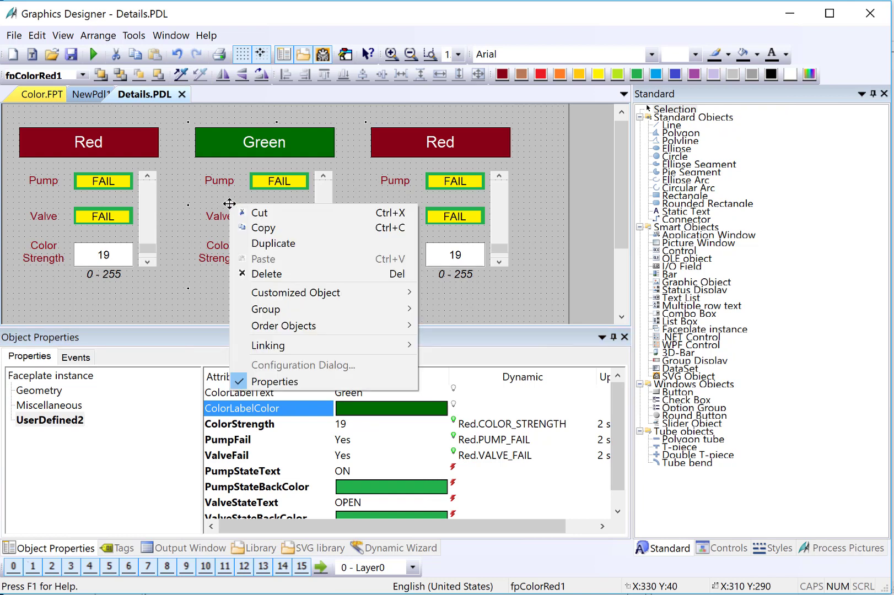
mouse_move(265, 345)
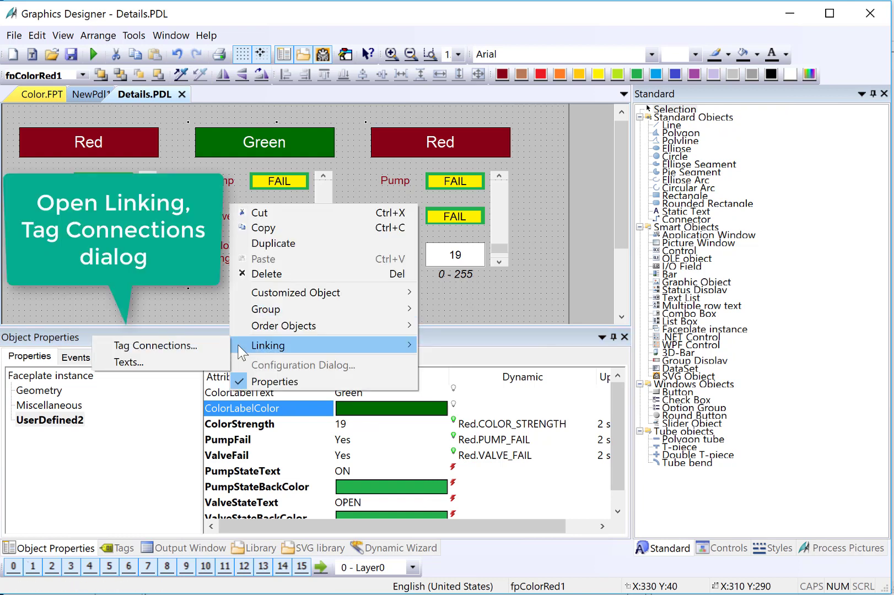
left_click(207, 350)
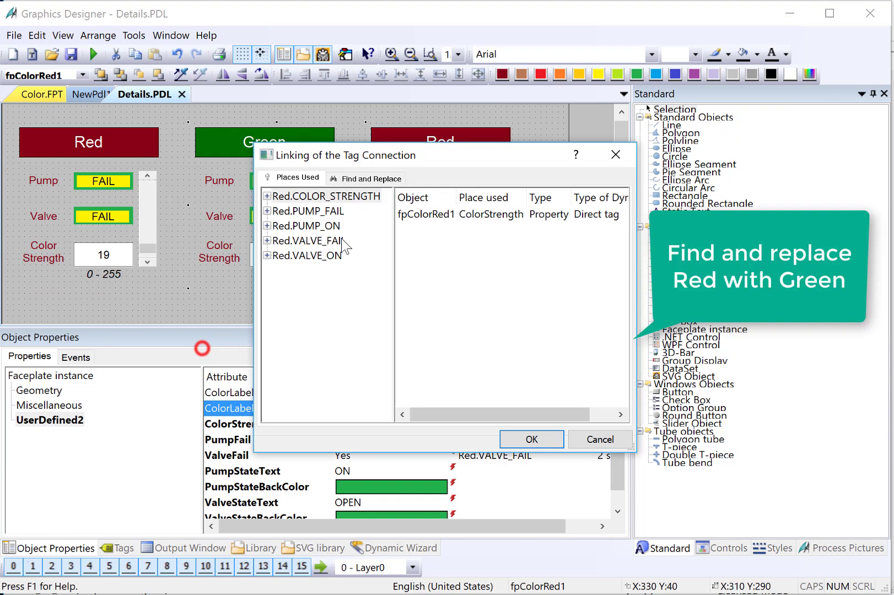
left_click(355, 182)
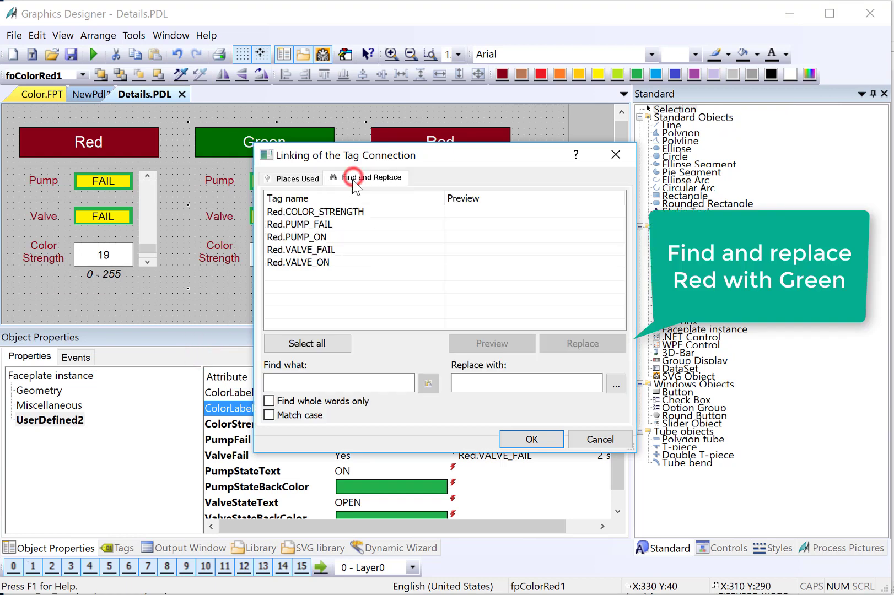
left_click(295, 377)
type("Red")
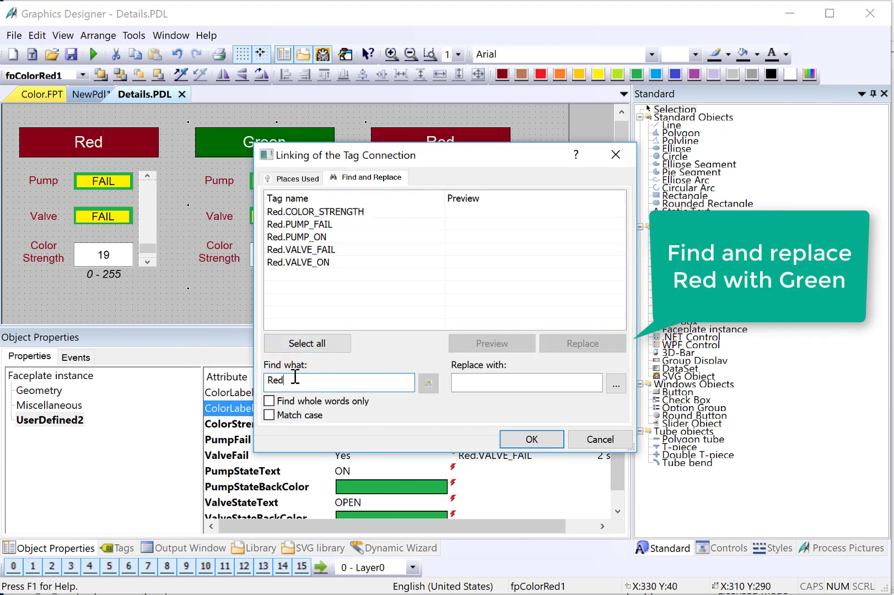
left_click(466, 384)
type("G")
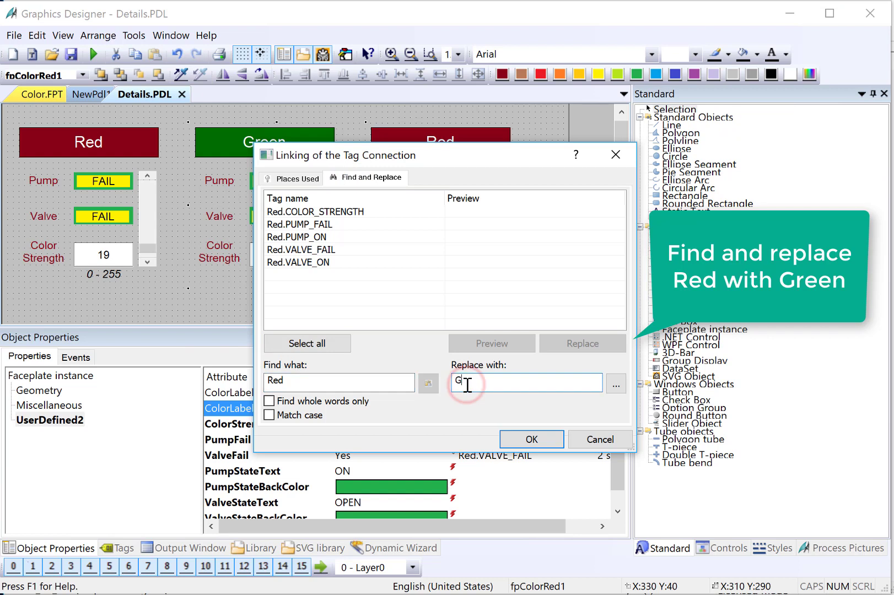
type("reen")
left_click(290, 343)
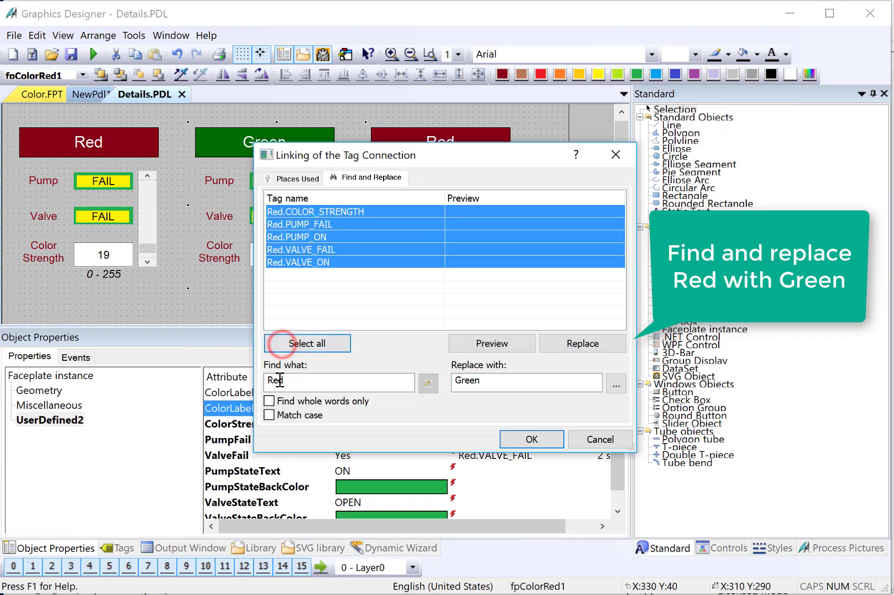
left_click(493, 343)
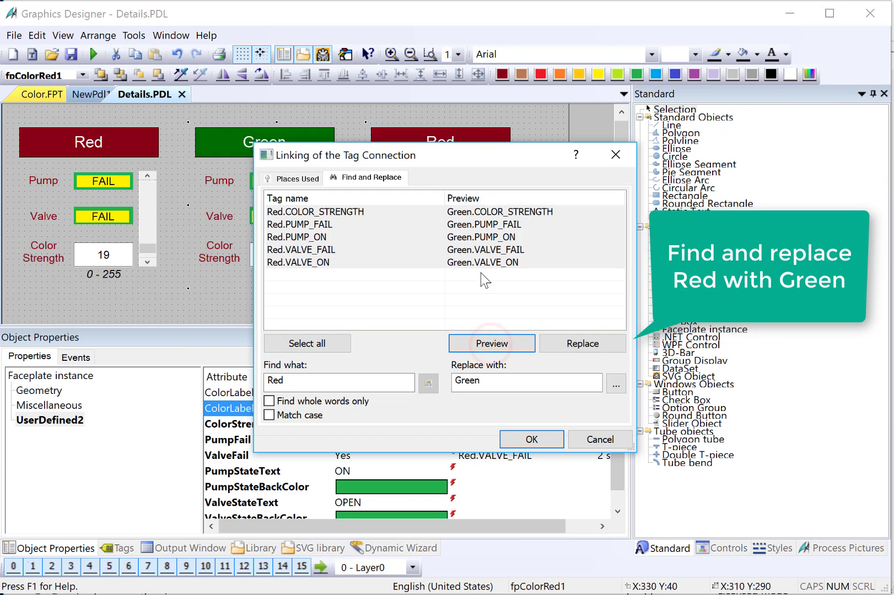
left_click(567, 343)
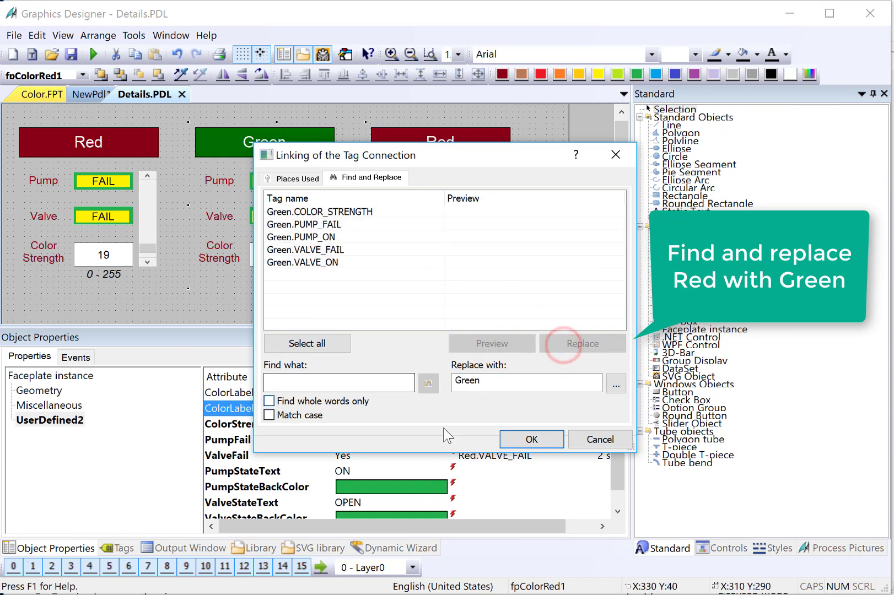
left_click(531, 440)
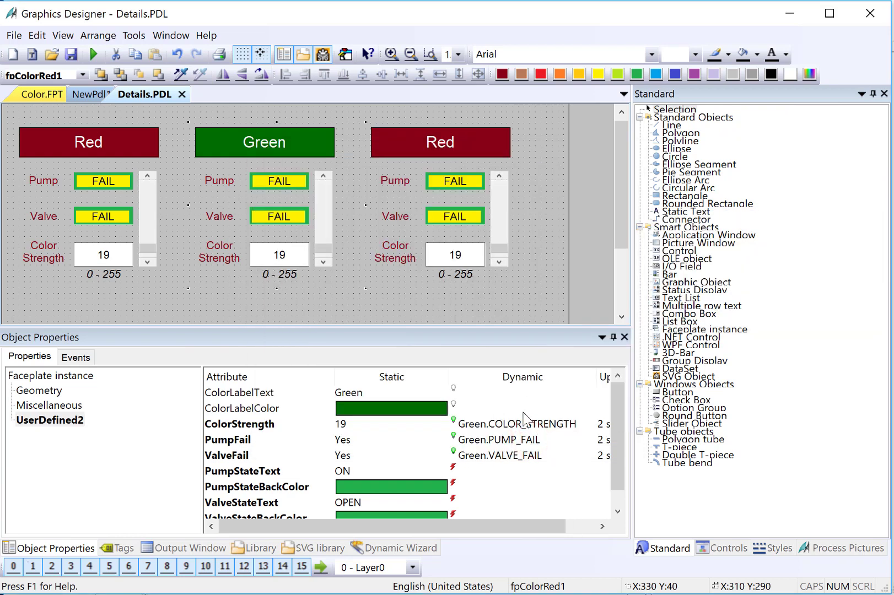
- Check the tag expression in the Green instance's PumpStateBackColor dynamic dialog and leave it without changes
double_click(453, 484)
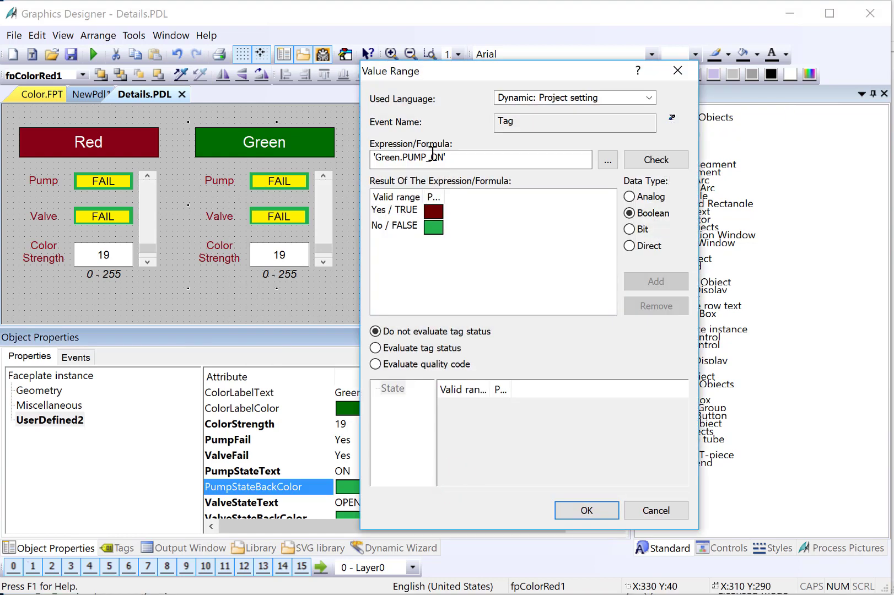
left_click(635, 512)
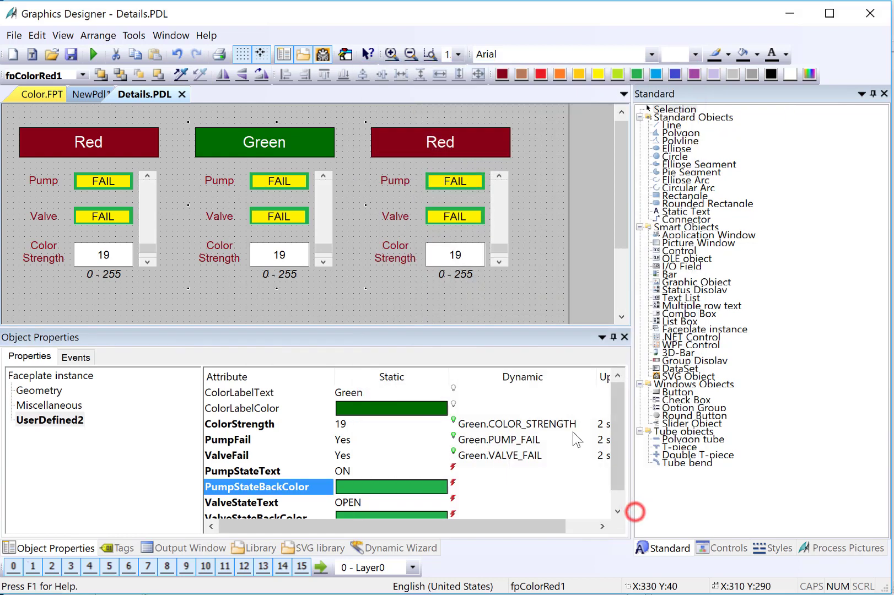
- Set the third faceplate instance's ColorLabelText to Blue and its ColorLabelColor to dark blue (000085)
left_click(428, 141)
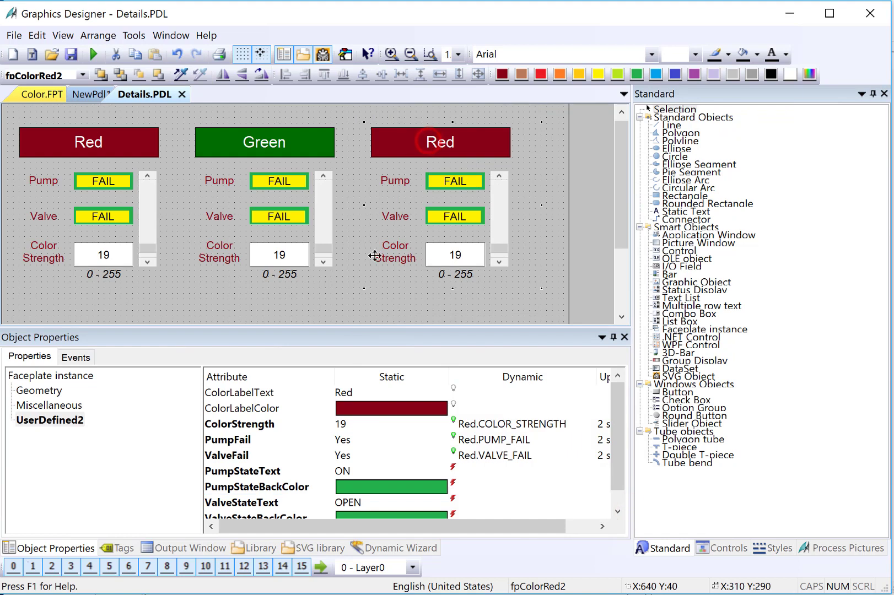
double_click(253, 392)
left_click(435, 423)
left_click(435, 422)
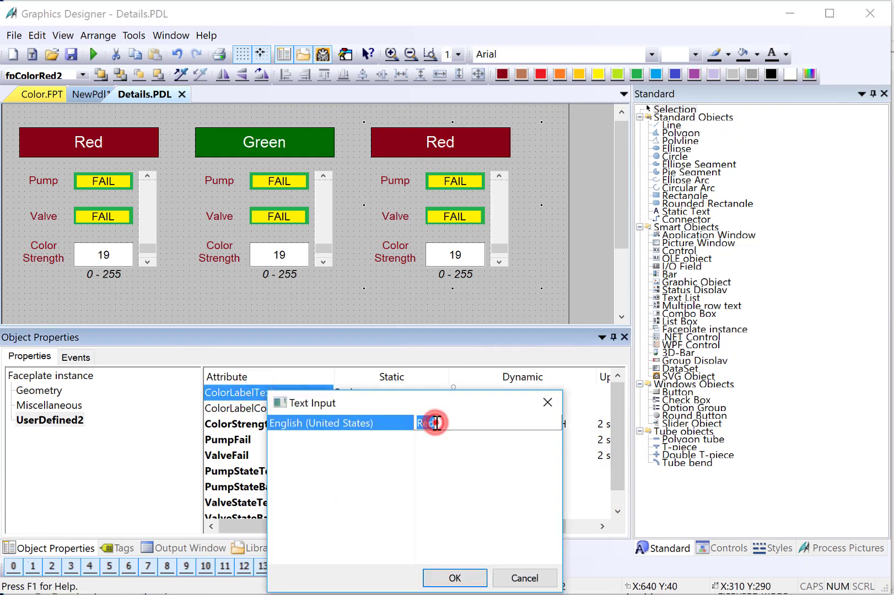
type("Bl")
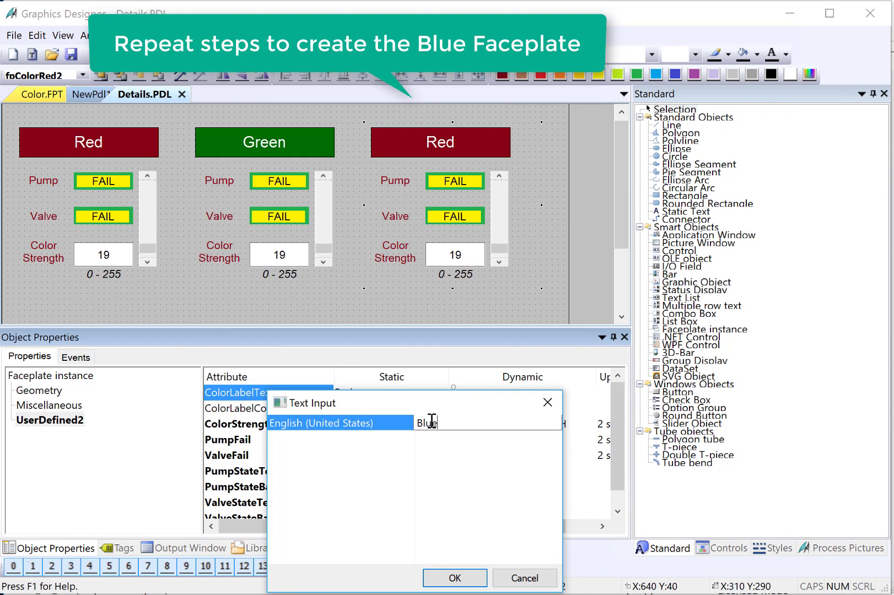
type("ue")
key("Return")
left_click(448, 563)
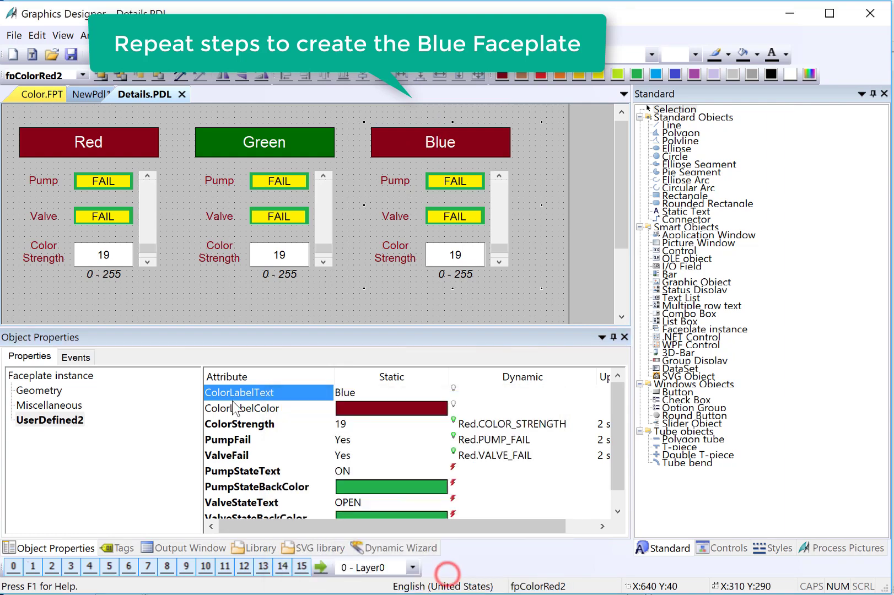
double_click(231, 408)
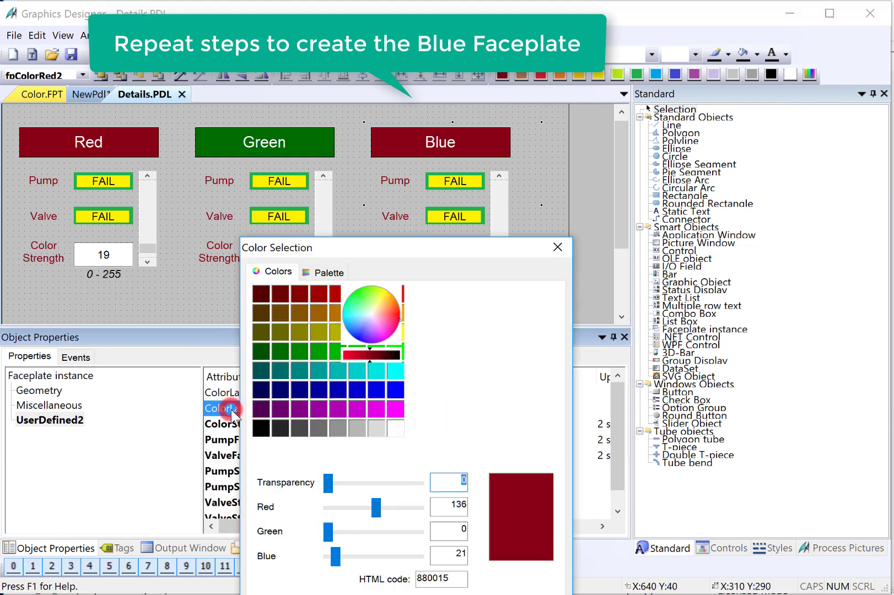
double_click(295, 391)
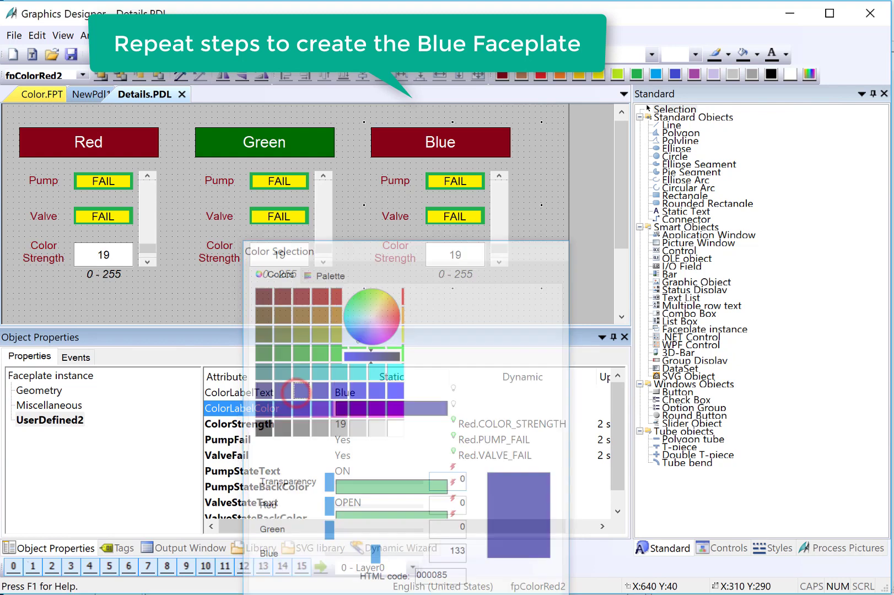
- Find and replace Red with Blue in all of the Blue instance's linked tag connections, previewing the new names before applying
right_click(431, 200)
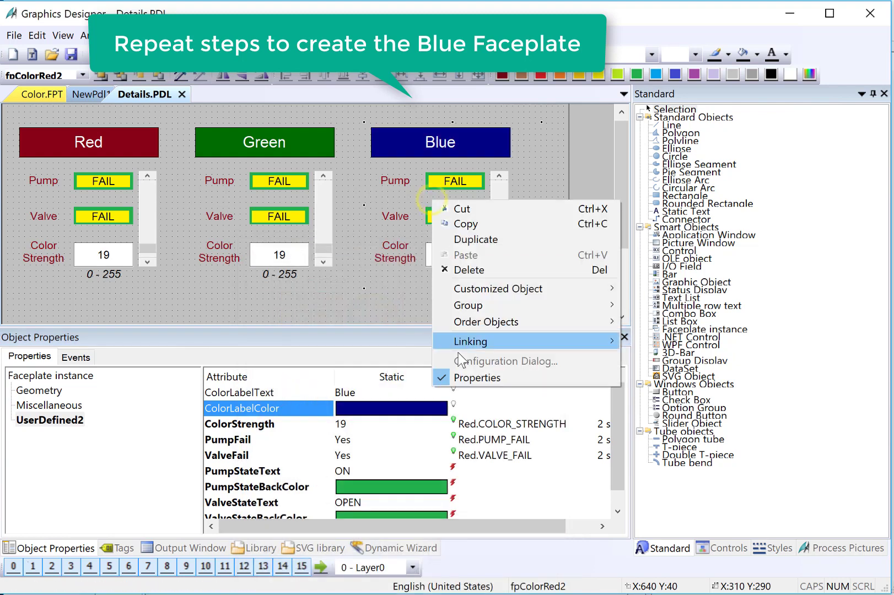
mouse_move(451, 342)
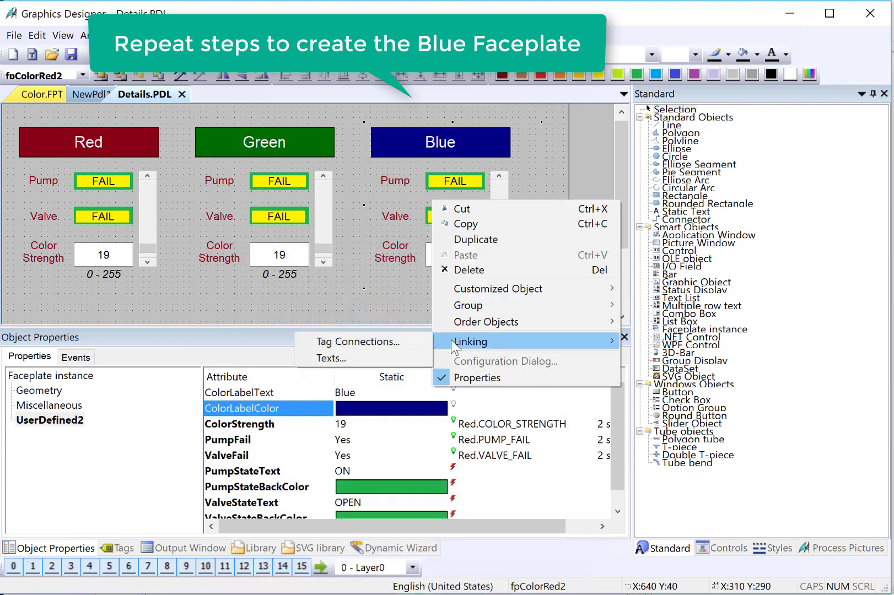
left_click(389, 342)
left_click(349, 177)
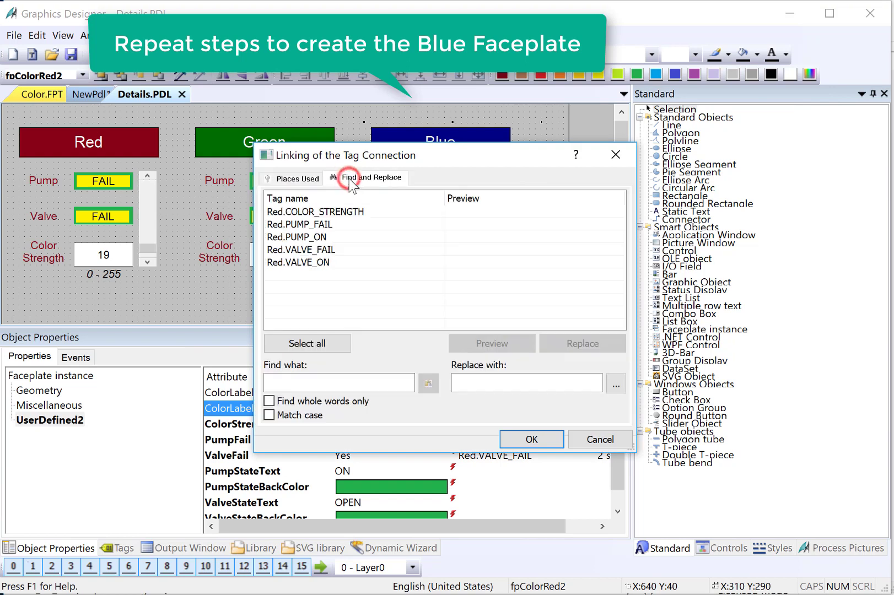
left_click(290, 380)
type("R")
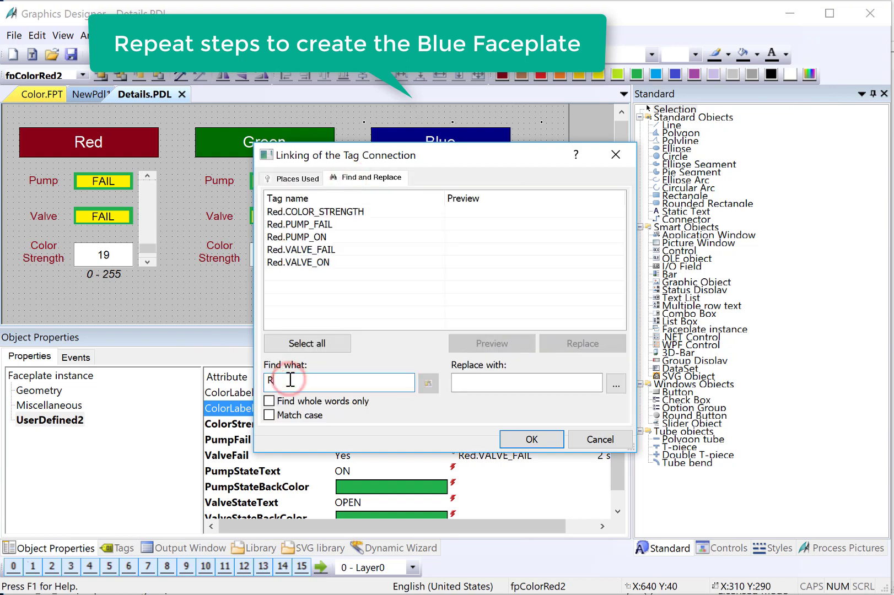
type("ed")
left_click(286, 342)
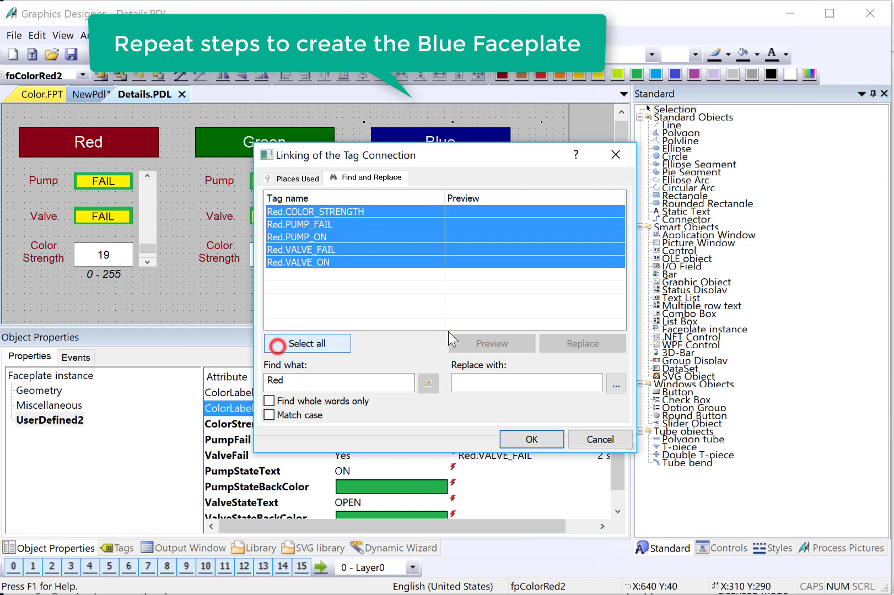
left_click(495, 379)
type("Blue")
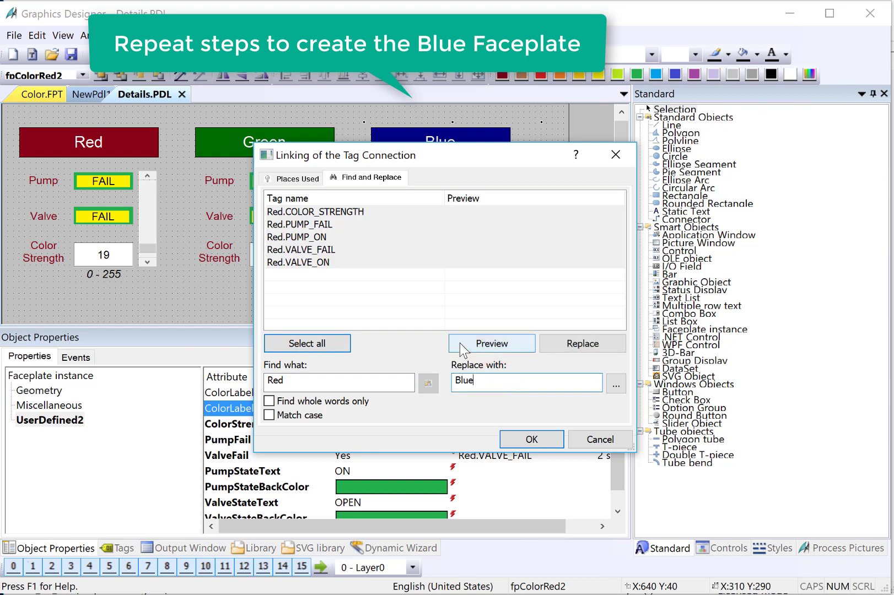
left_click(459, 342)
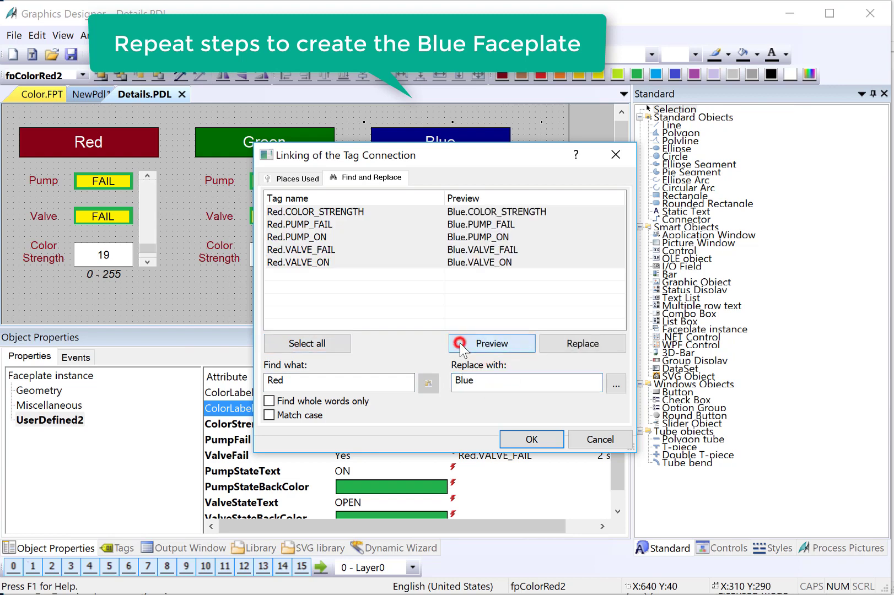
left_click(579, 343)
left_click(532, 438)
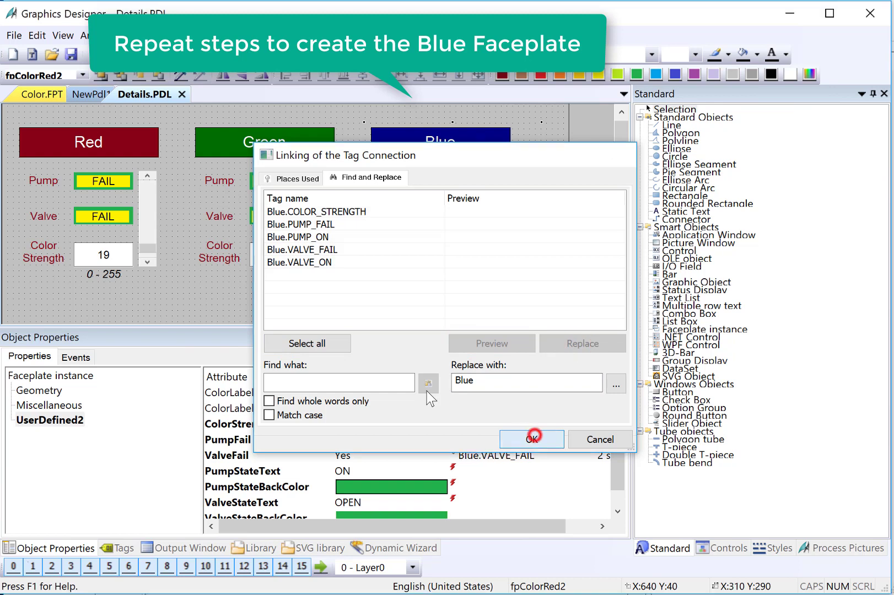
- Save Details.PDL and open the faceplate type configuration for Color.FPT
left_click(71, 54)
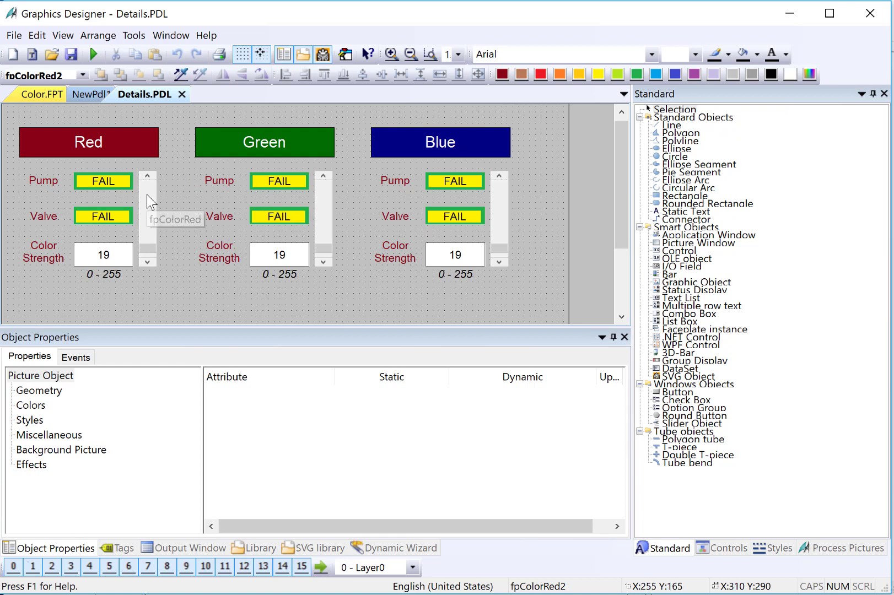
left_click(71, 55)
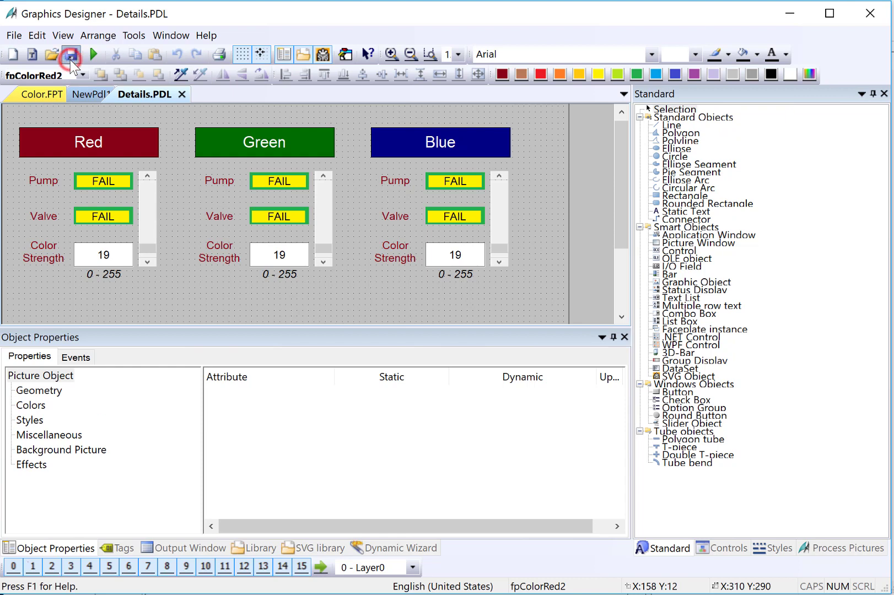
left_click(40, 93)
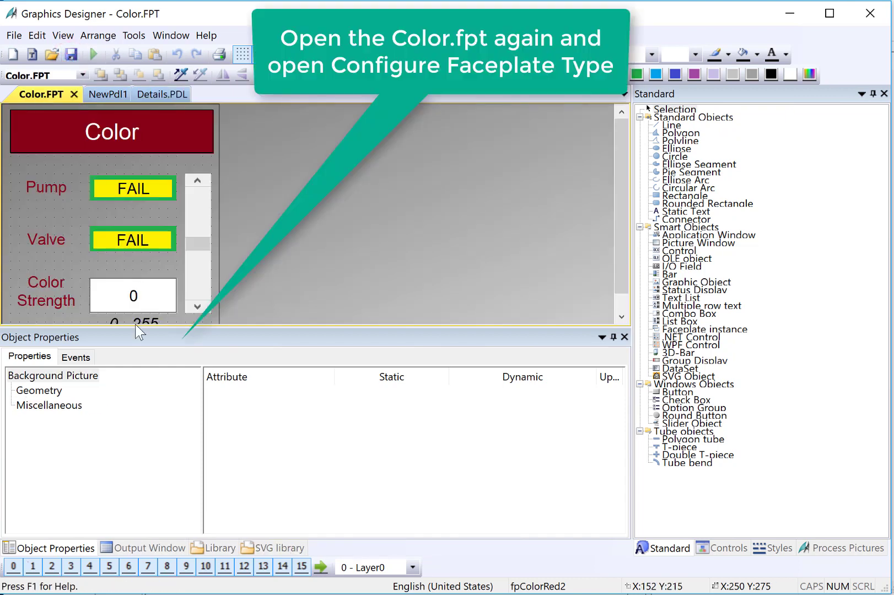
left_click(37, 35)
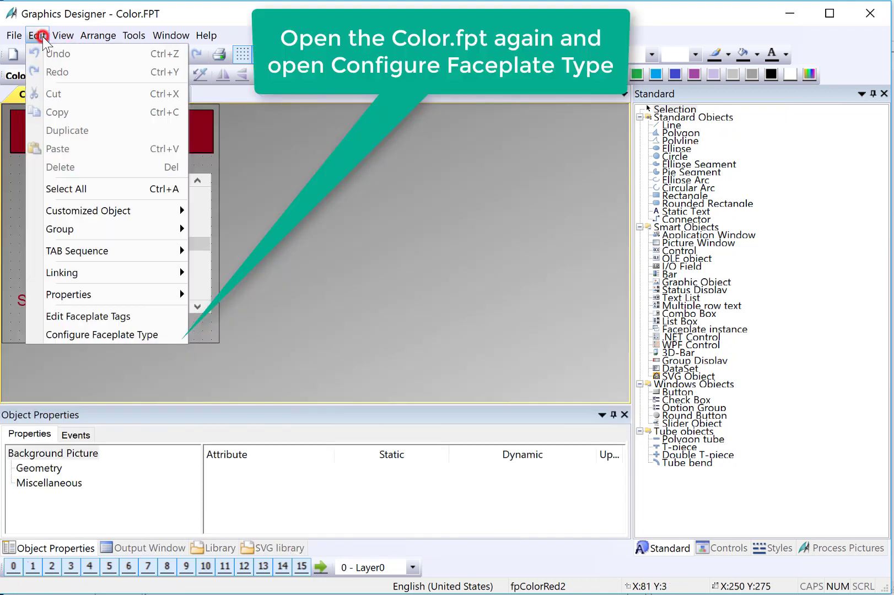
left_click(93, 335)
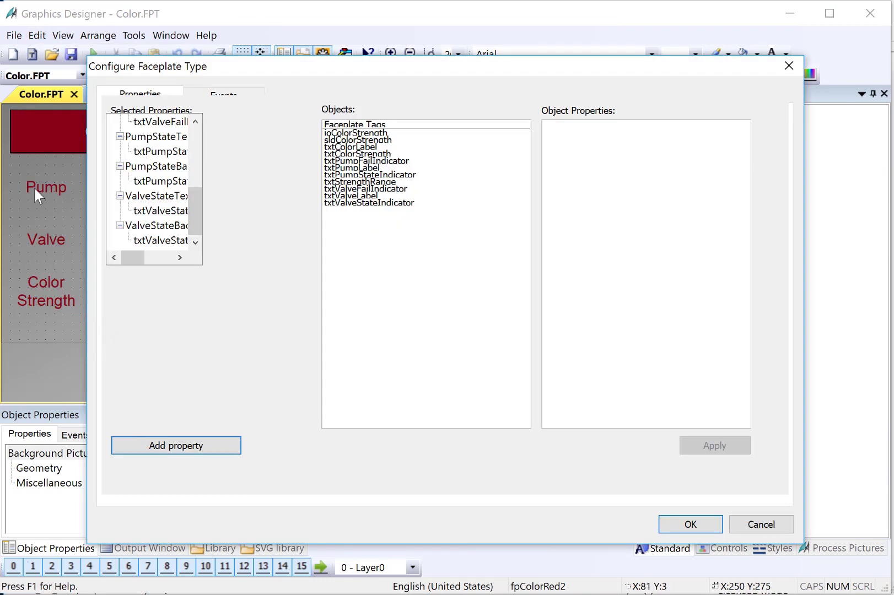
- Add txtPumpLabel's ForeColor to the selected faceplate properties and rename the new property FontColor
left_click(344, 167)
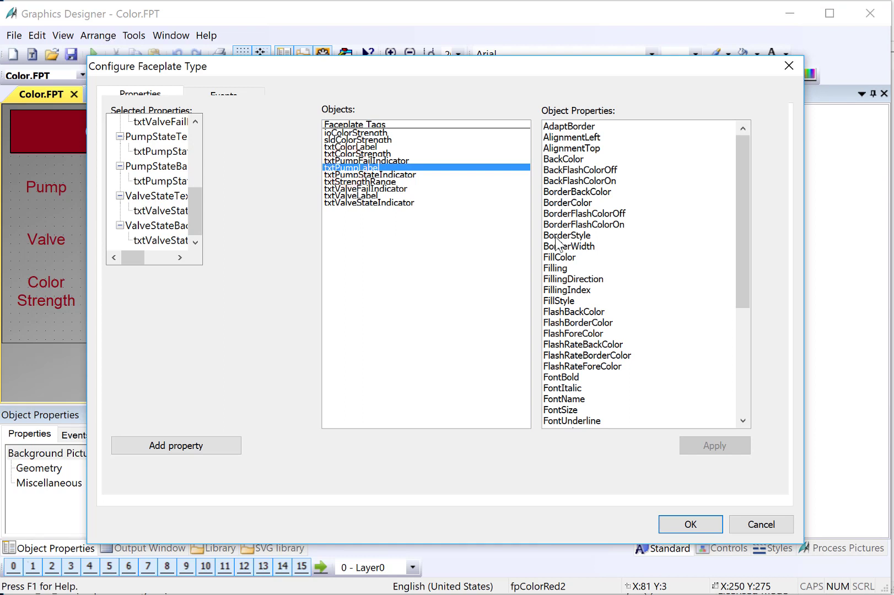
scroll(613, 313, "down", 2)
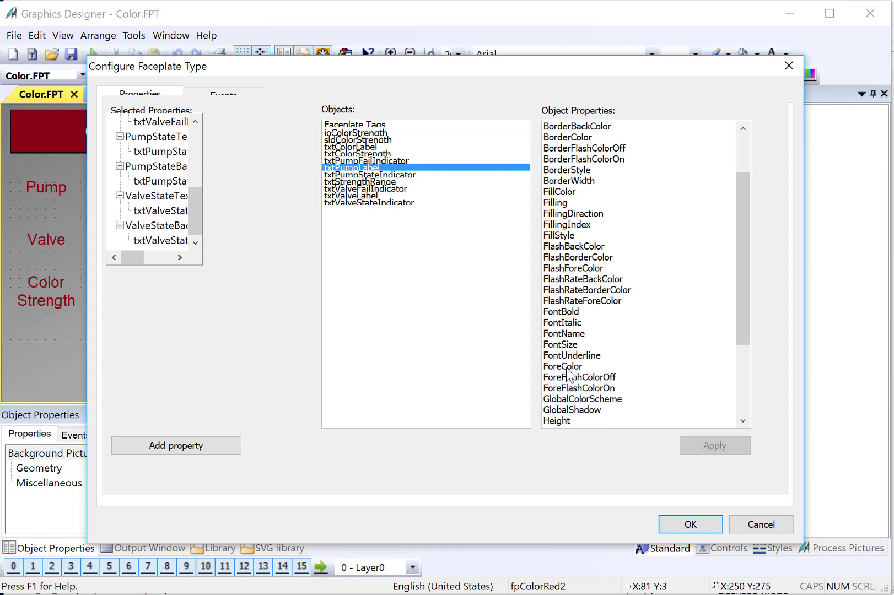
left_click_drag(568, 368, 132, 133)
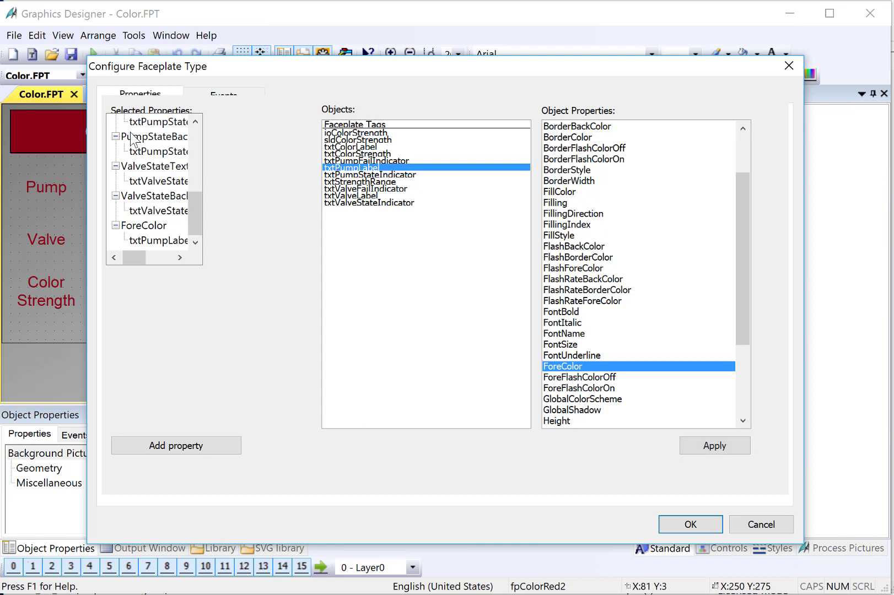
right_click(144, 228)
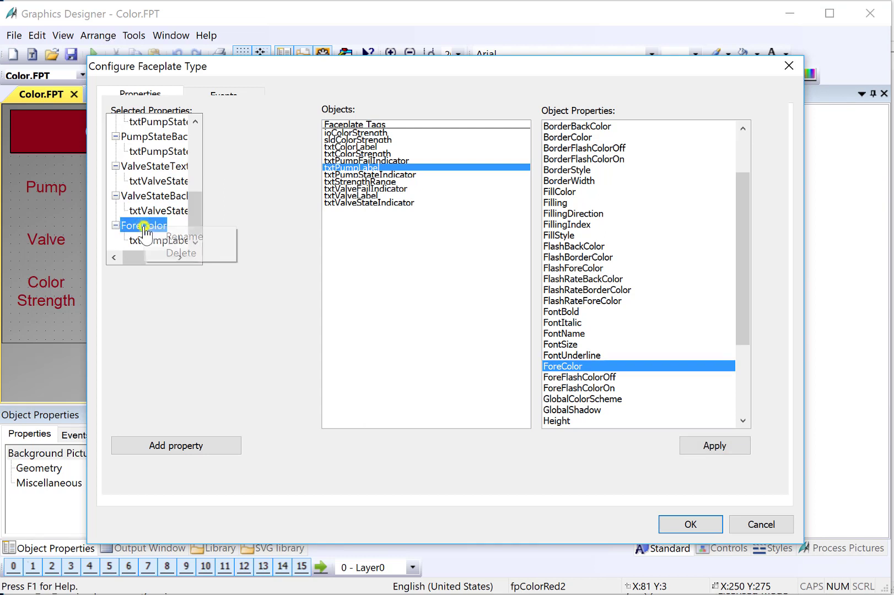
left_click(186, 237)
type("Fo")
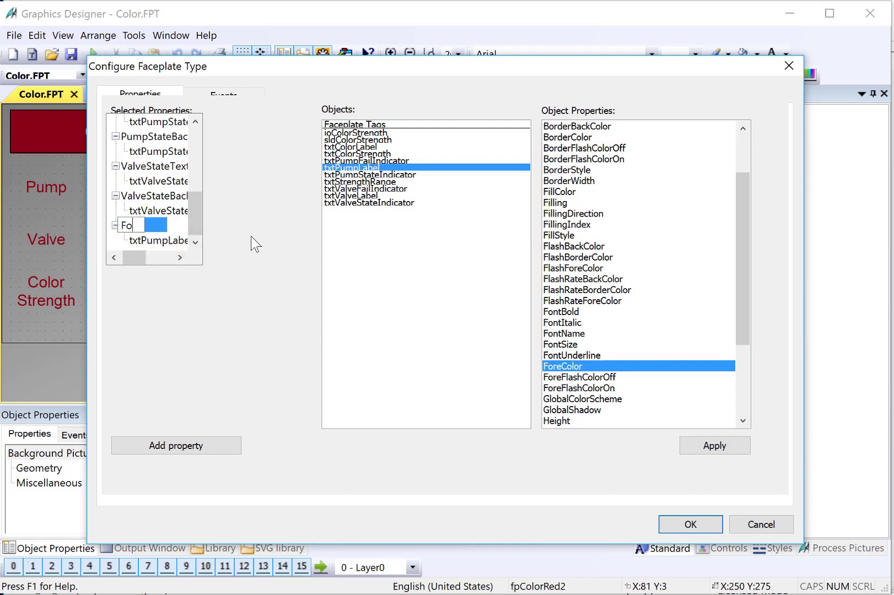
type("ntColor")
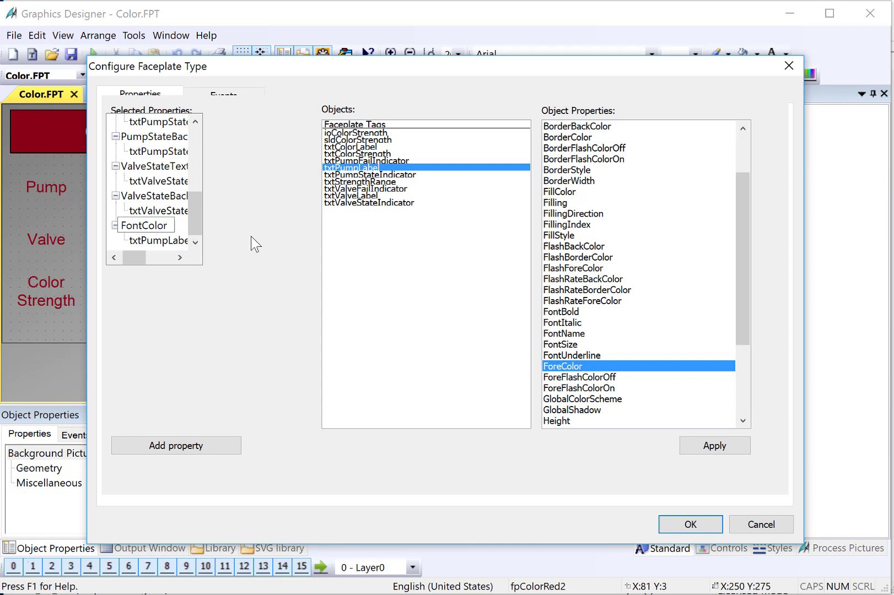
key("Return")
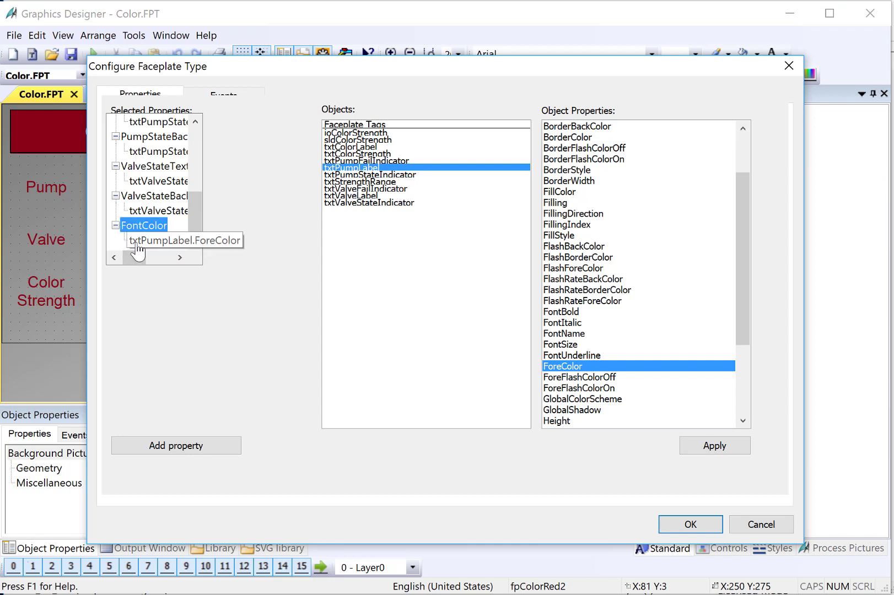
- Assign the ForeColor of txtValveLabel and of txtColorStrength to the FontColor faceplate property
left_click_drag(213, 65, 270, 50)
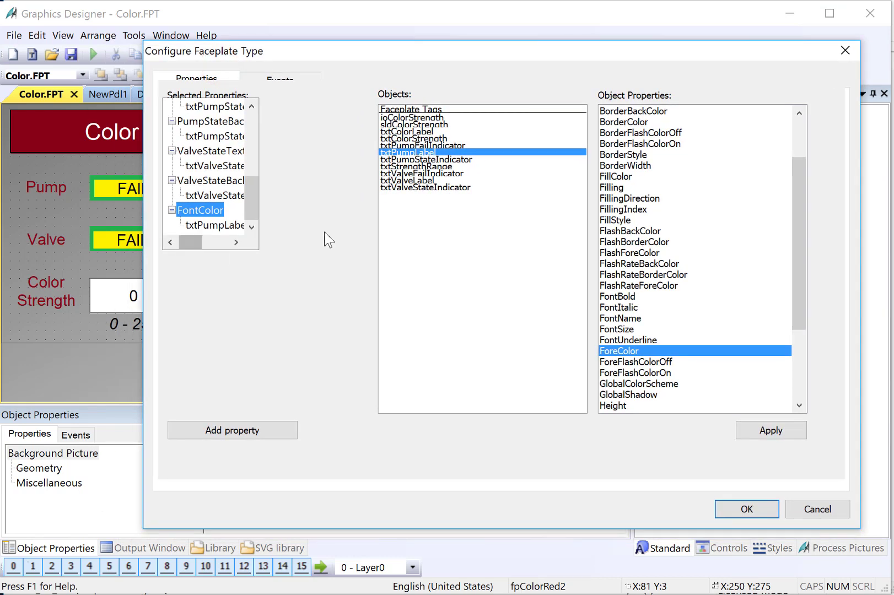
left_click(409, 180)
scroll(639, 287, "down", 3)
left_click_drag(598, 329, 193, 215)
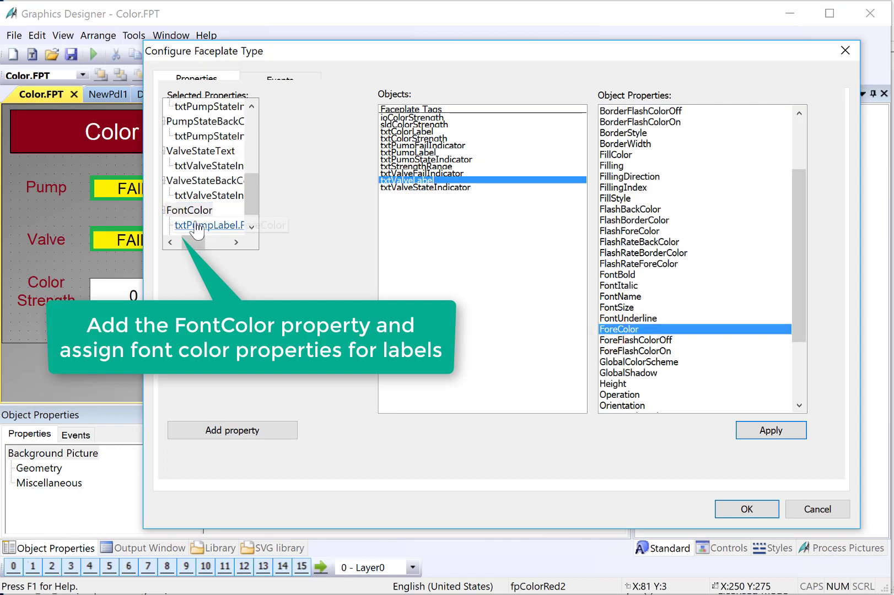
left_click_drag(251, 203, 254, 226)
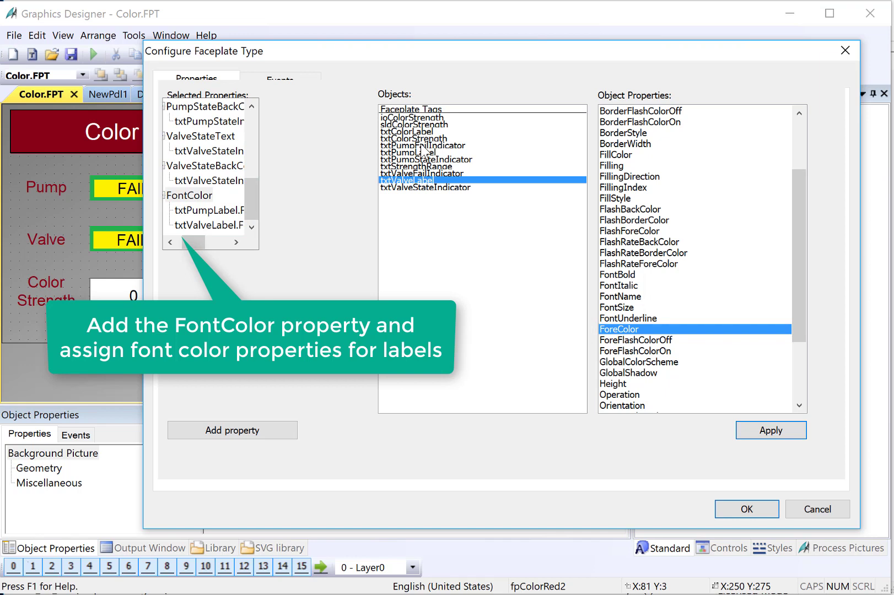
left_click(408, 137)
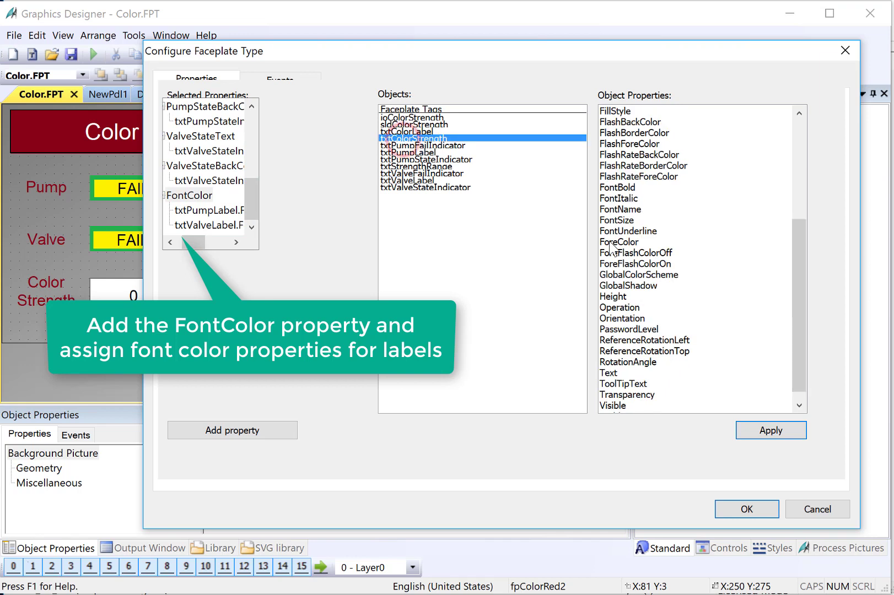
left_click_drag(609, 242, 181, 200)
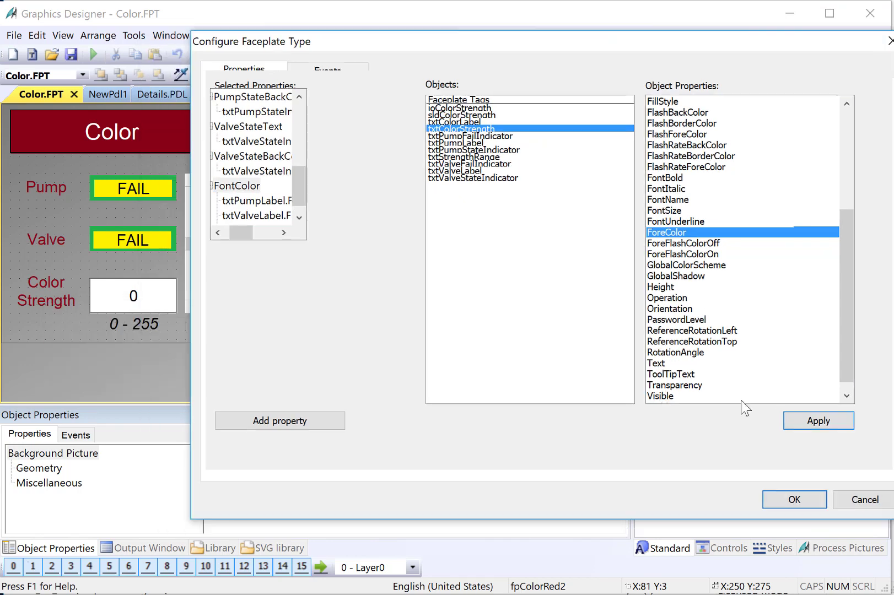
- Apply the changed faceplate type configuration, accept editing its instances, and save Color.FPT
left_click(769, 501)
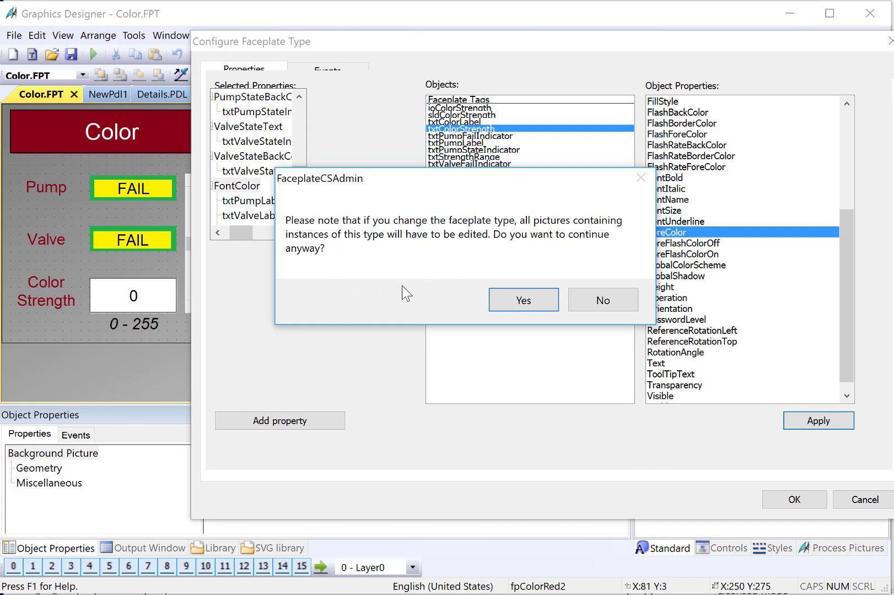
left_click(498, 300)
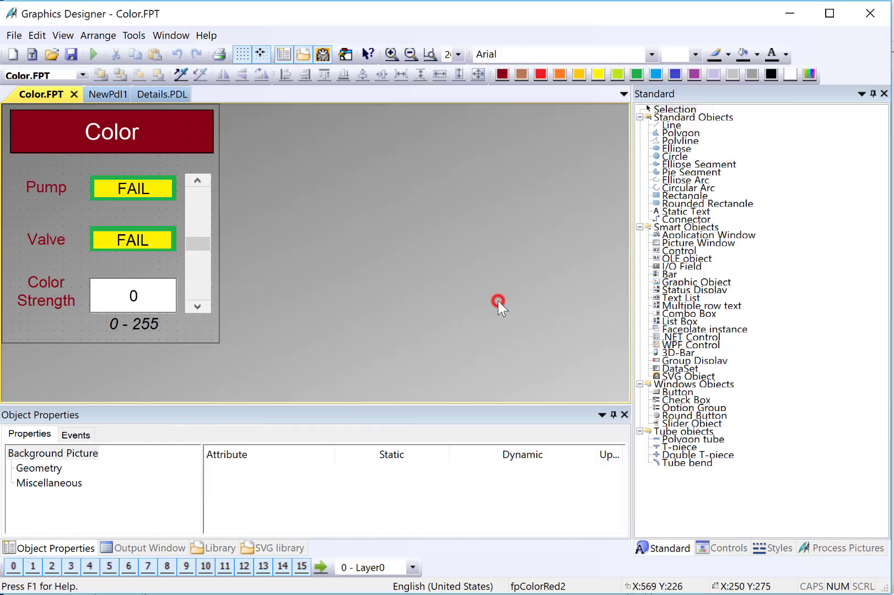
left_click(71, 54)
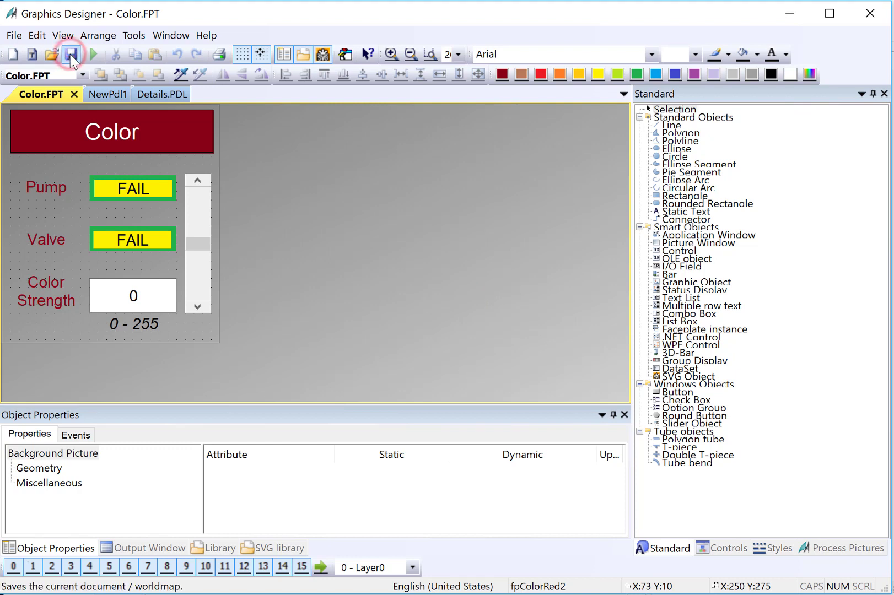
- Check the new FontColor property of the Red faceplate instance in Details.PDL
left_click(162, 94)
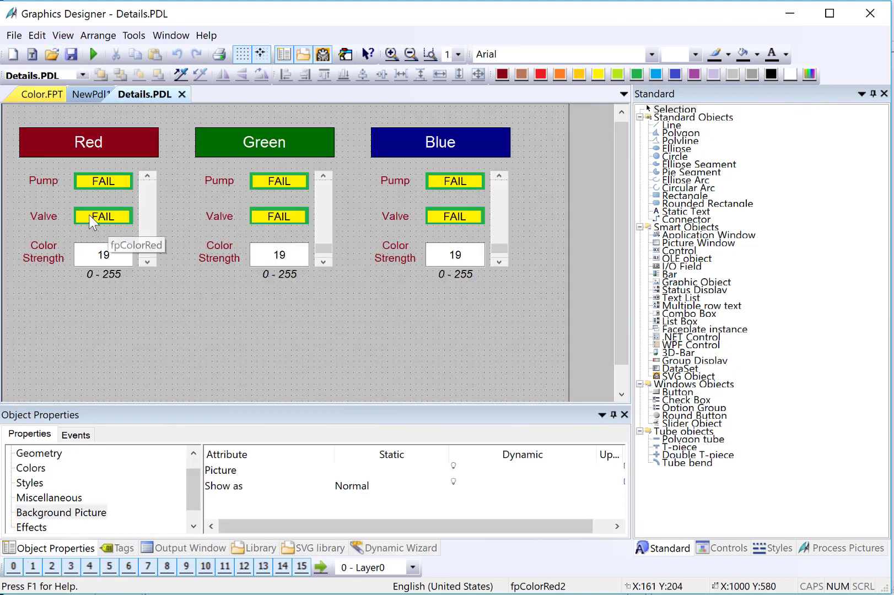
left_click(48, 219)
scroll(263, 525, "down", 1)
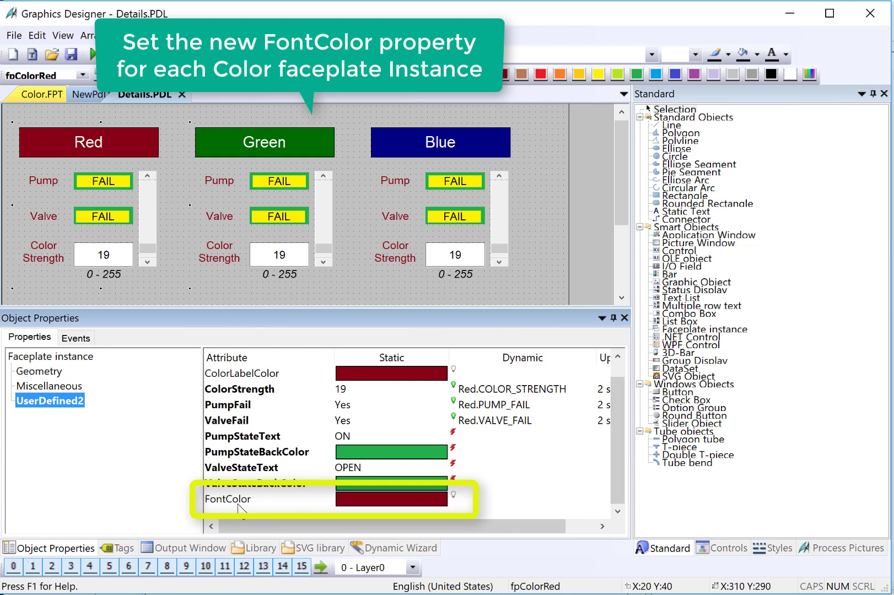
left_click(234, 501)
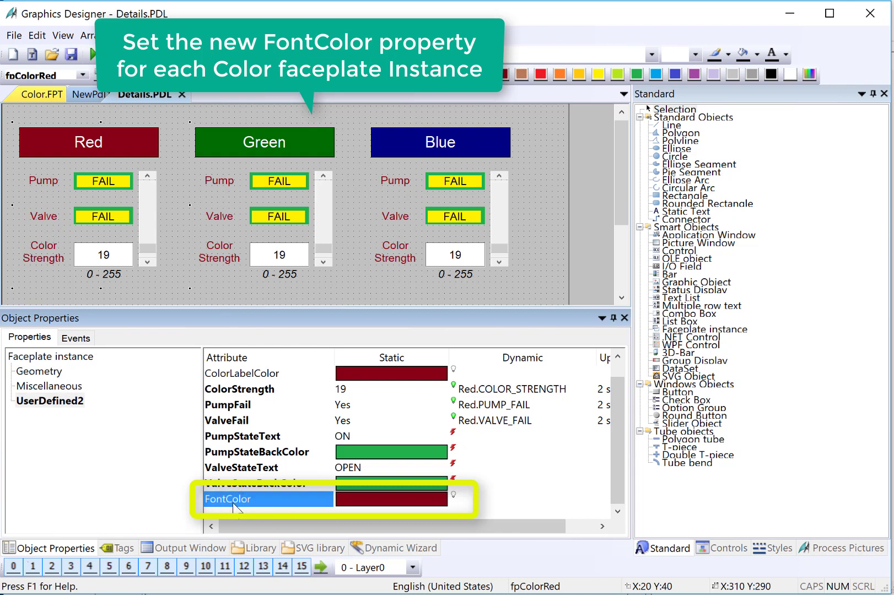
- Set the Green faceplate instance's FontColor to dark green
left_click(227, 144)
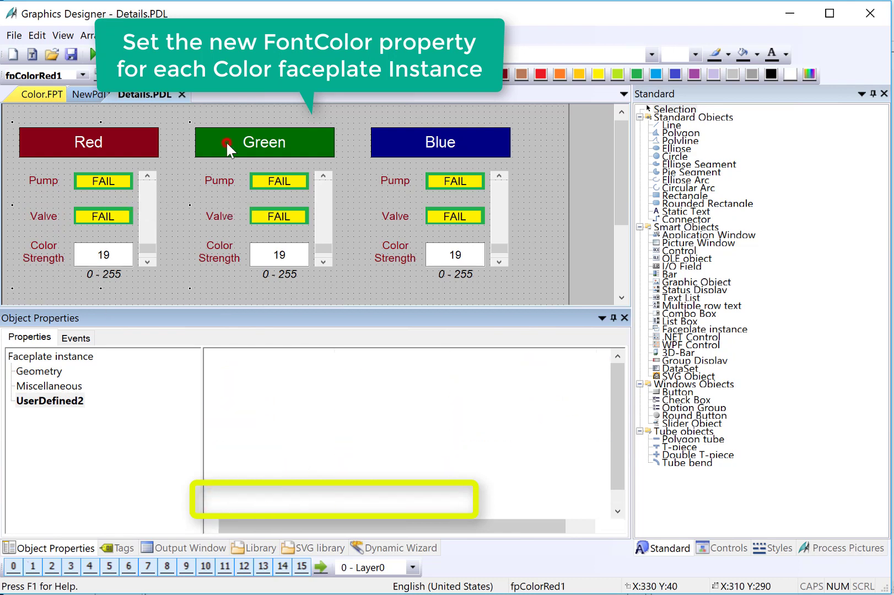
scroll(250, 484, "down", 1)
left_click(225, 499)
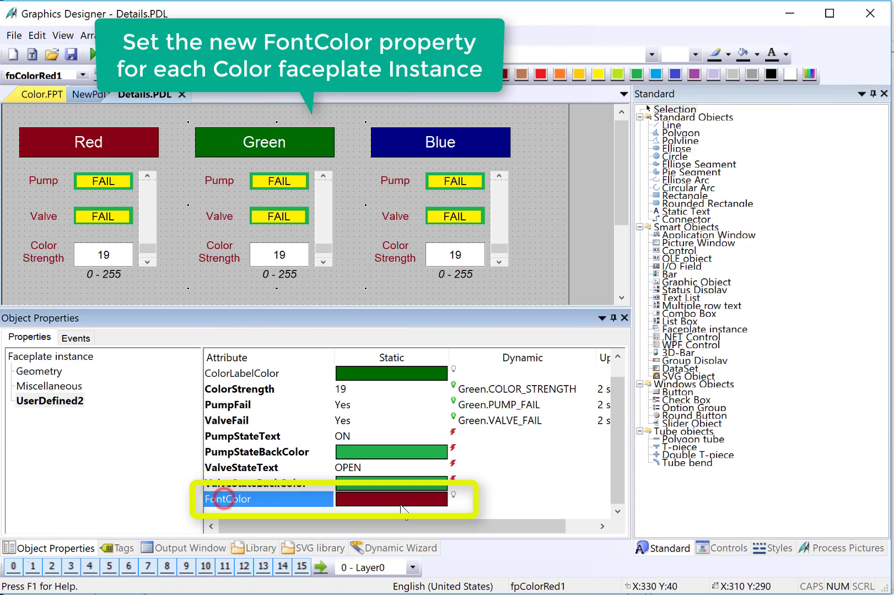
left_click(393, 500)
left_click(375, 351)
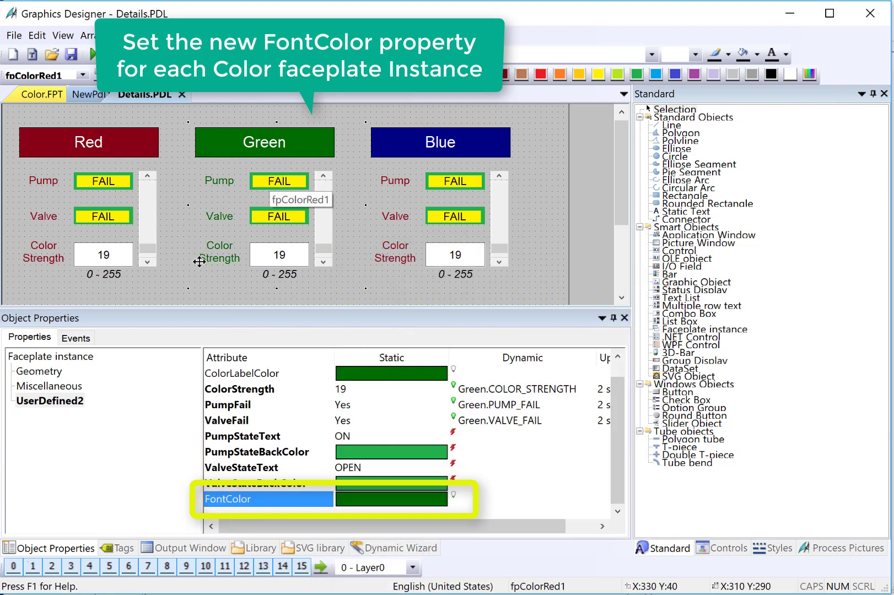
- Set the Blue faceplate instance's FontColor to dark blue (00006C)
left_click(459, 142)
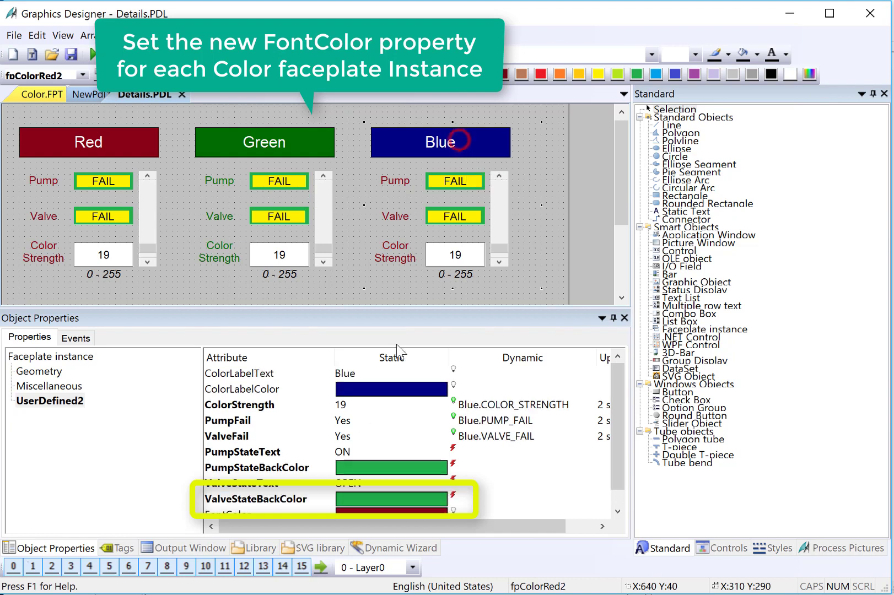
scroll(310, 506, "down", 1)
double_click(224, 507)
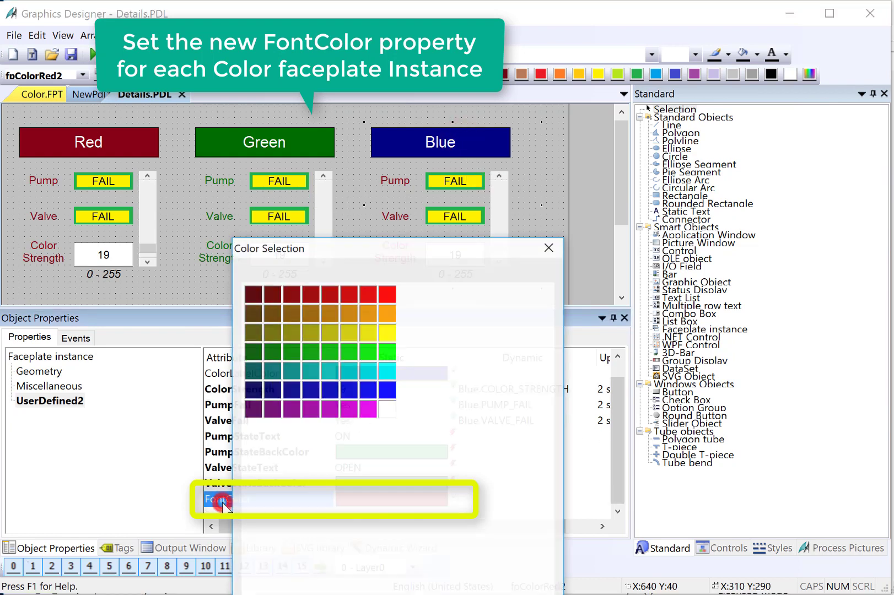
left_click(273, 390)
left_click(272, 390)
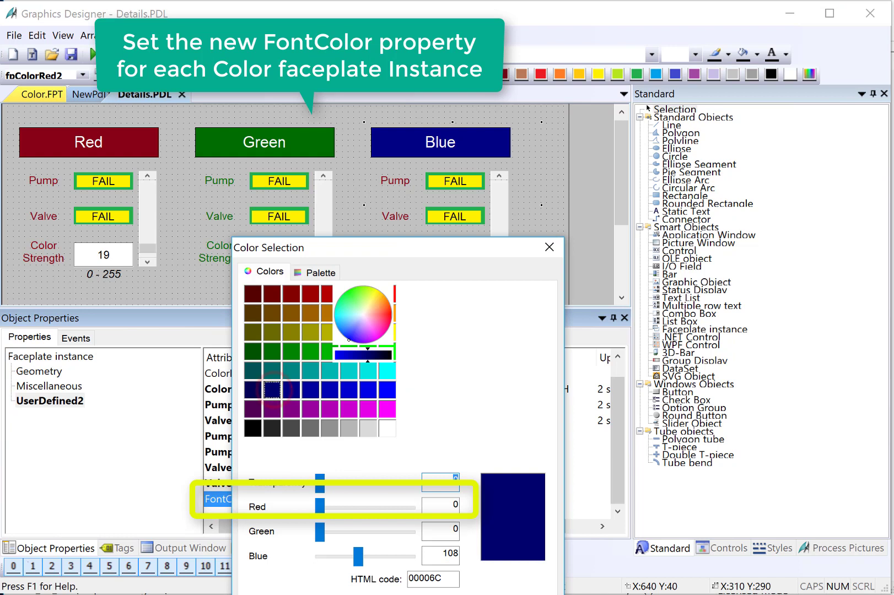
key("Escape")
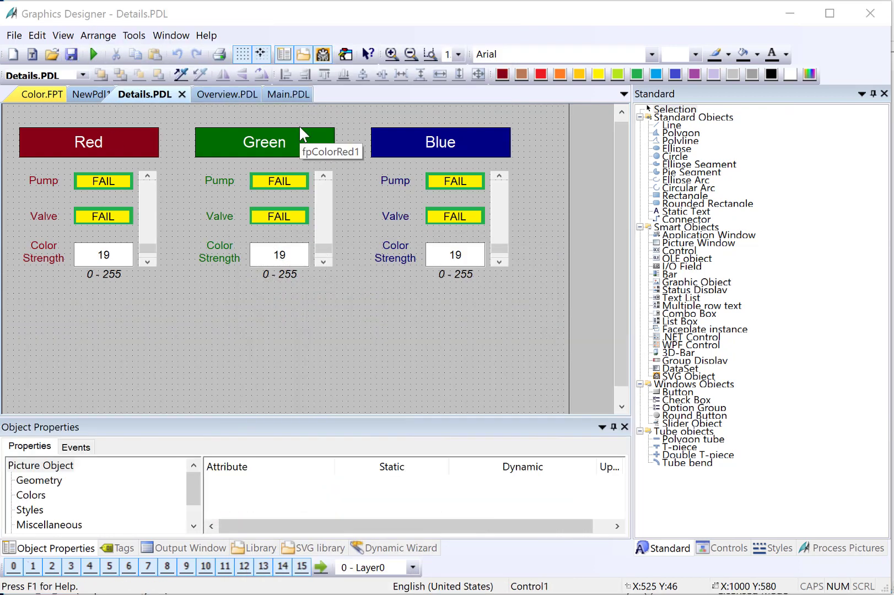
- Start WinCC Runtime from the Main.PDL picture
left_click(280, 95)
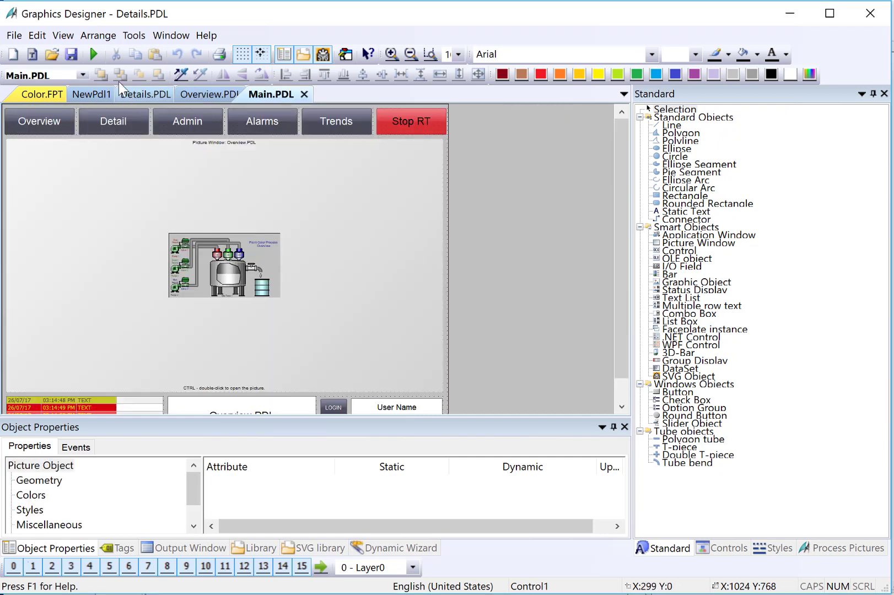
left_click(94, 55)
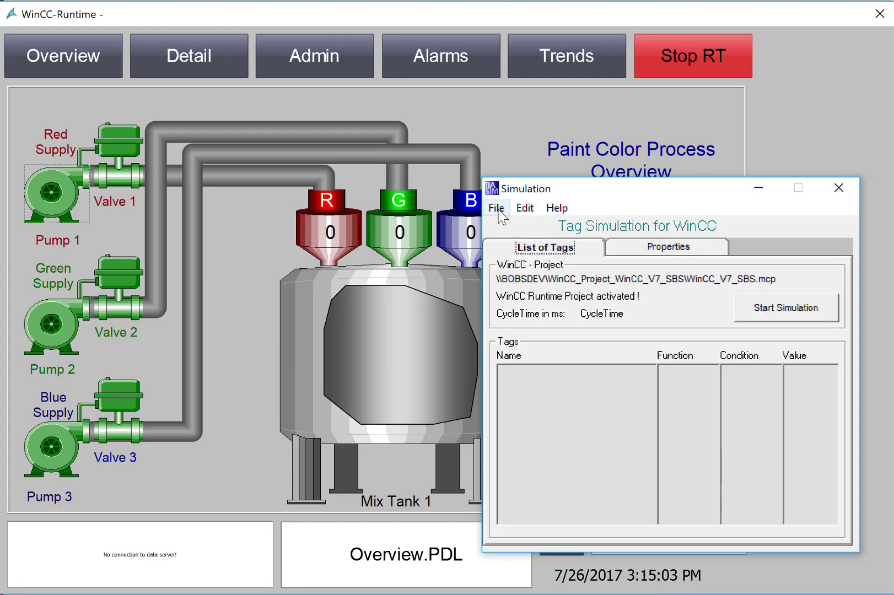
- Load the simulator file WinCC_V7_SBS.sim into the tag simulation and start the simulation
left_click(496, 208)
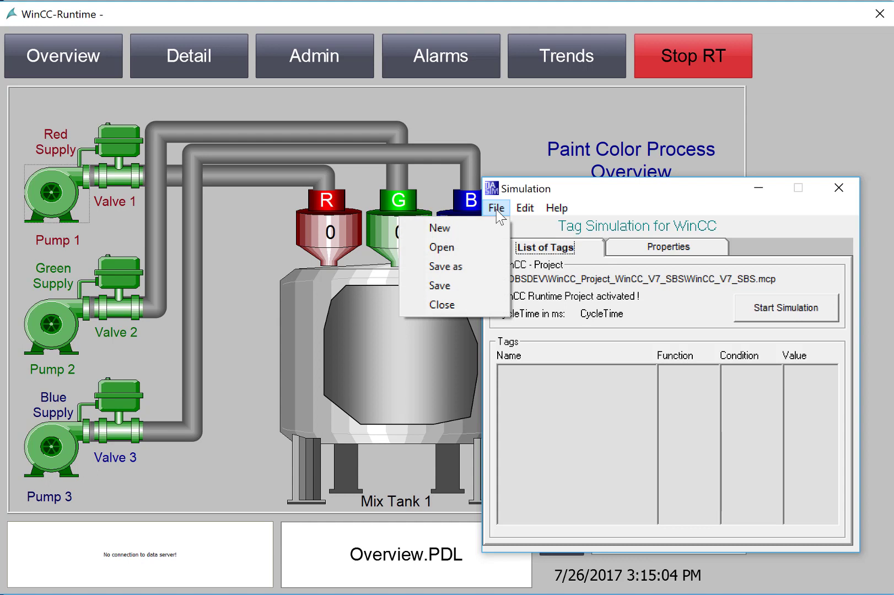
left_click(441, 248)
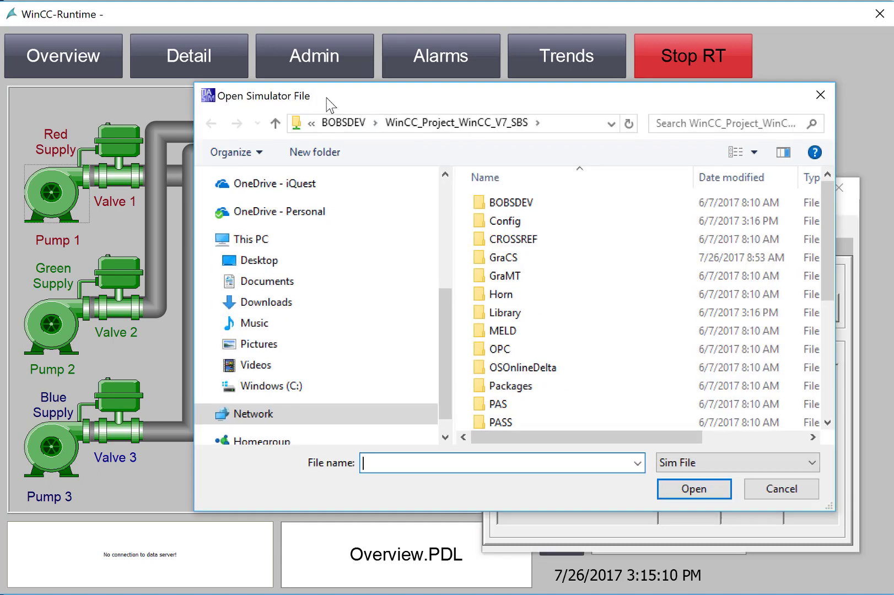
left_click_drag(829, 231, 815, 379)
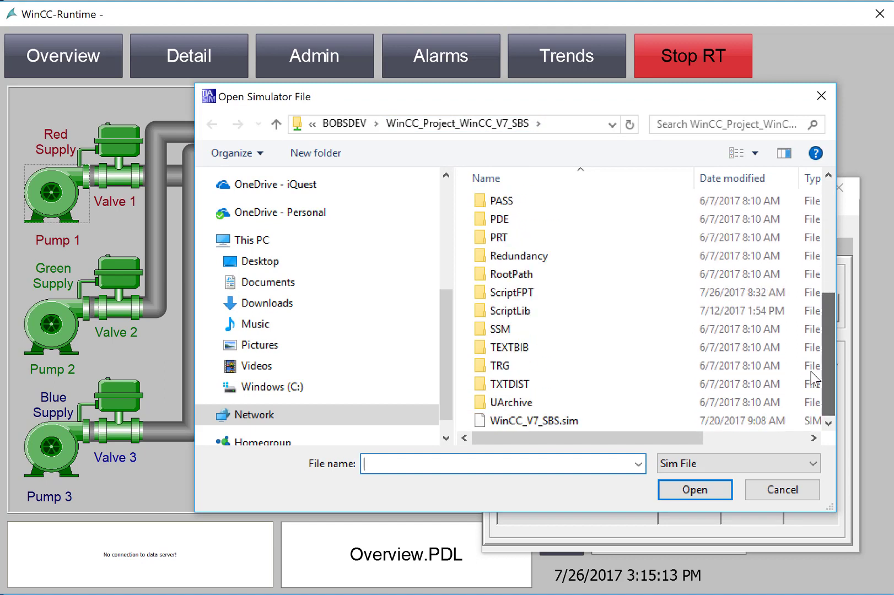
left_click(554, 422)
left_click(694, 491)
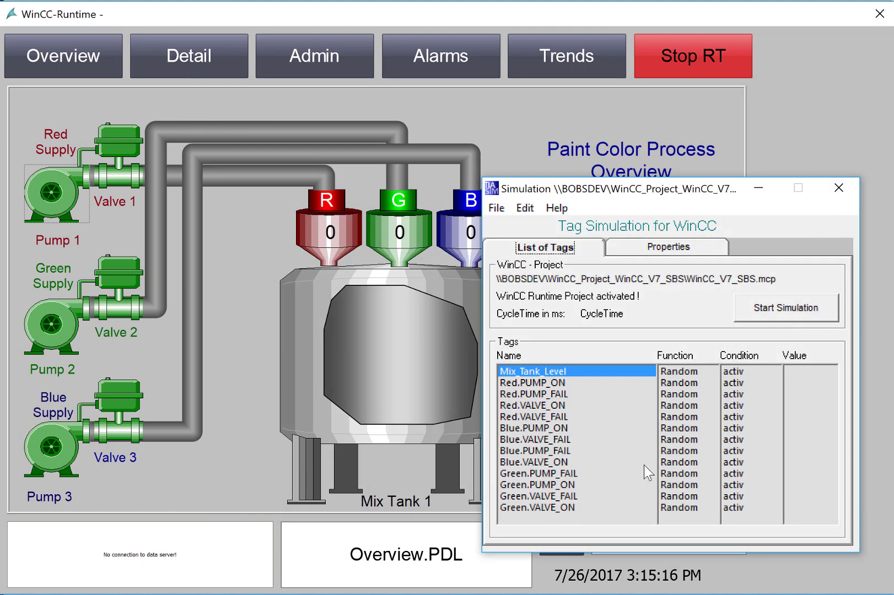
left_click(802, 320)
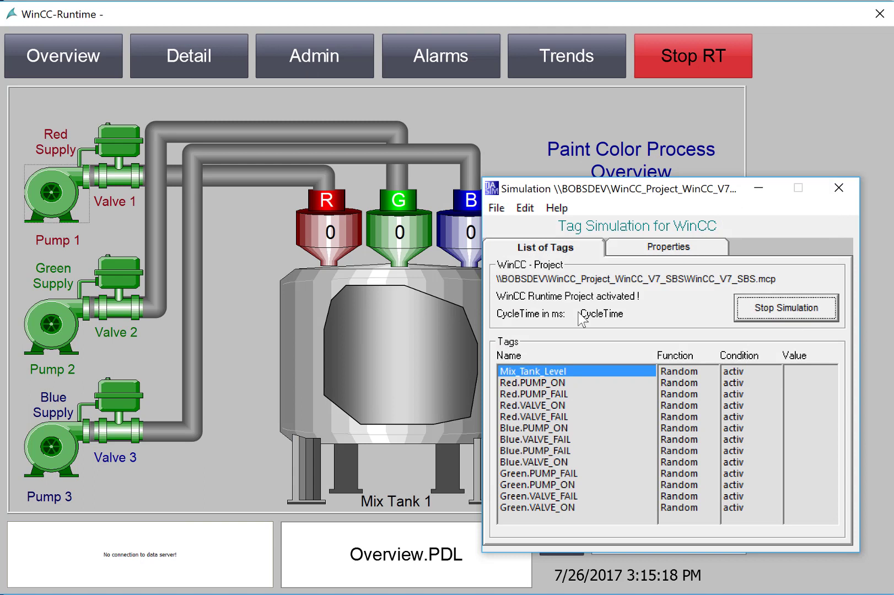
- Show the Details.PDL picture in Runtime and move the Simulation window clear of the three faceplates
left_click(202, 65)
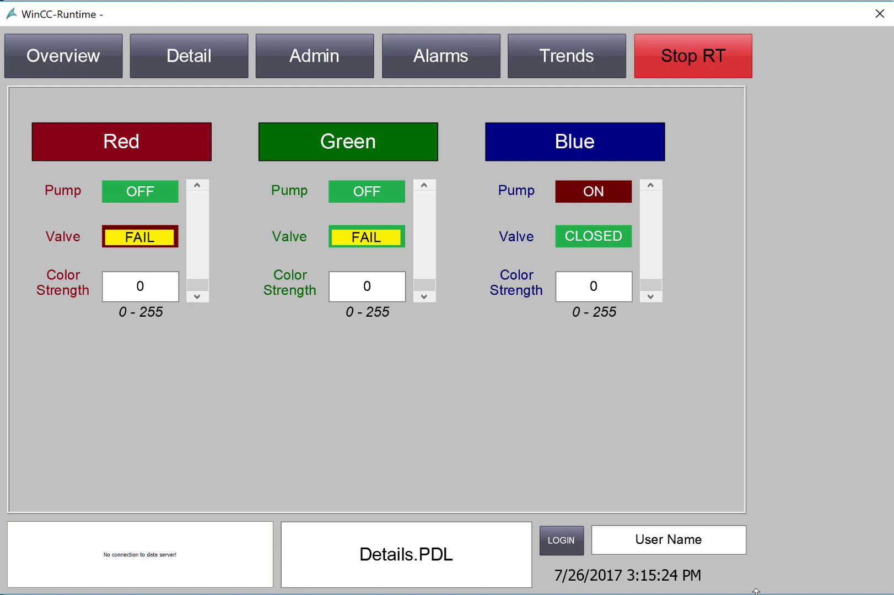
key("alt+Tab")
left_click_drag(659, 188, 650, 355)
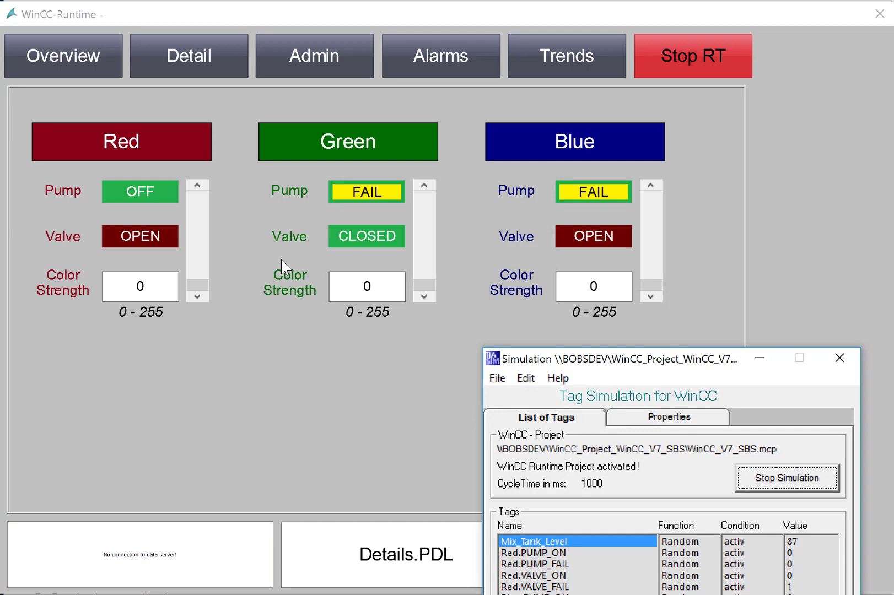
- Set the Color Strength sliders to about 135 for Red, 106 for Green and 188 for Blue
left_click_drag(197, 286, 209, 242)
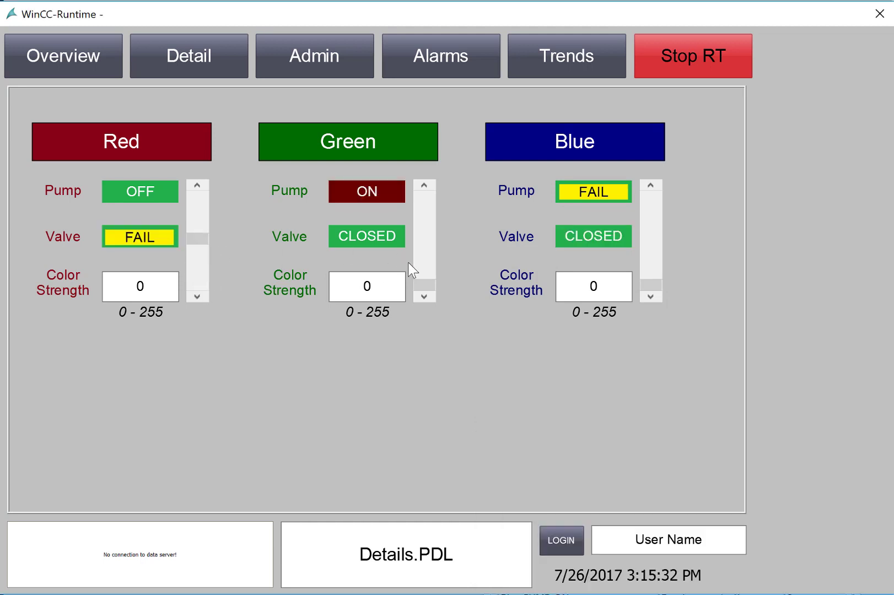
left_click_drag(425, 285, 425, 248)
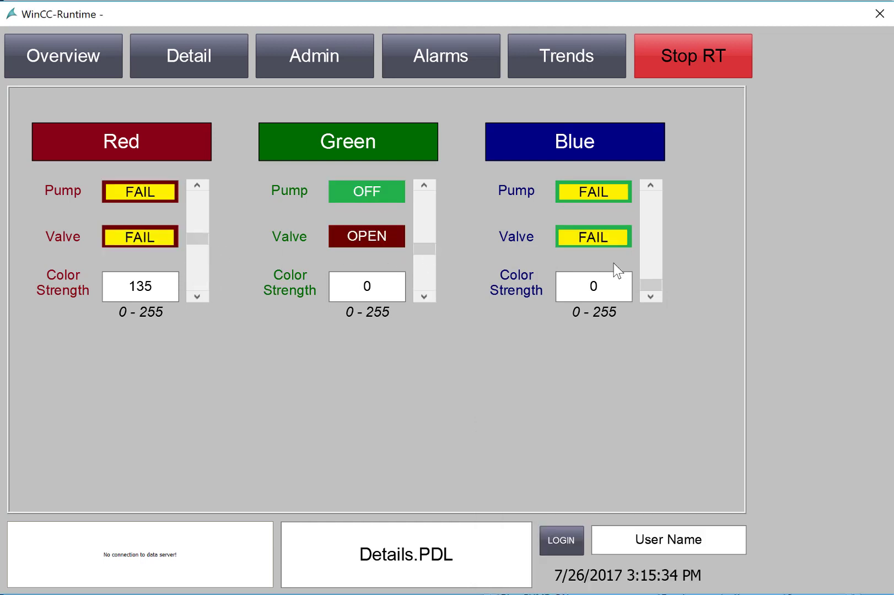
left_click_drag(653, 289, 648, 217)
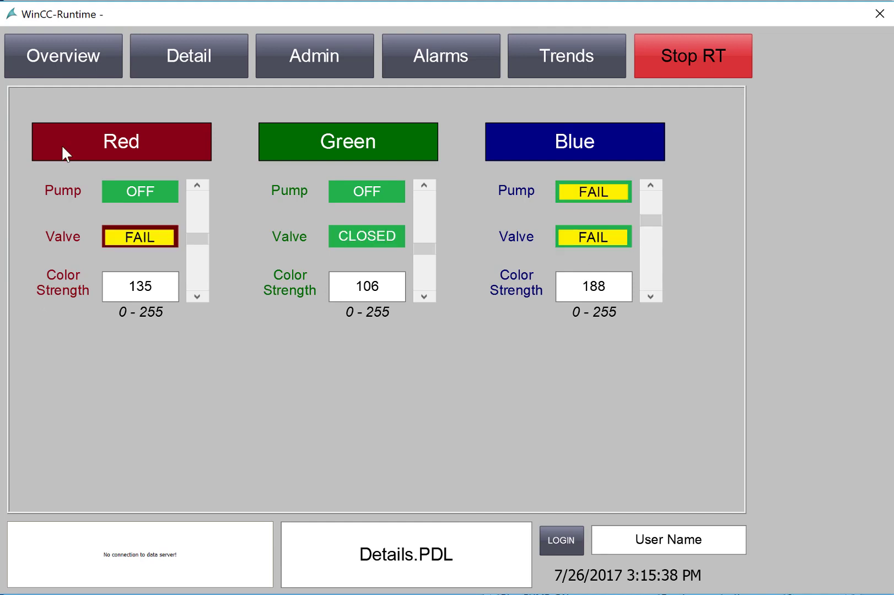
- Check the three color strengths on the Overview picture and return to the Details picture with the Simulation window in front
left_click(72, 68)
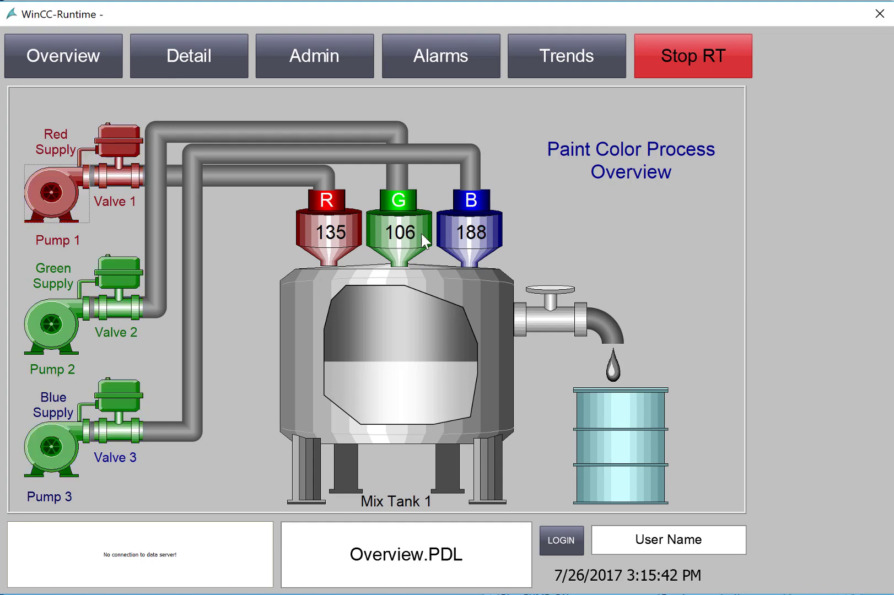
left_click(336, 233)
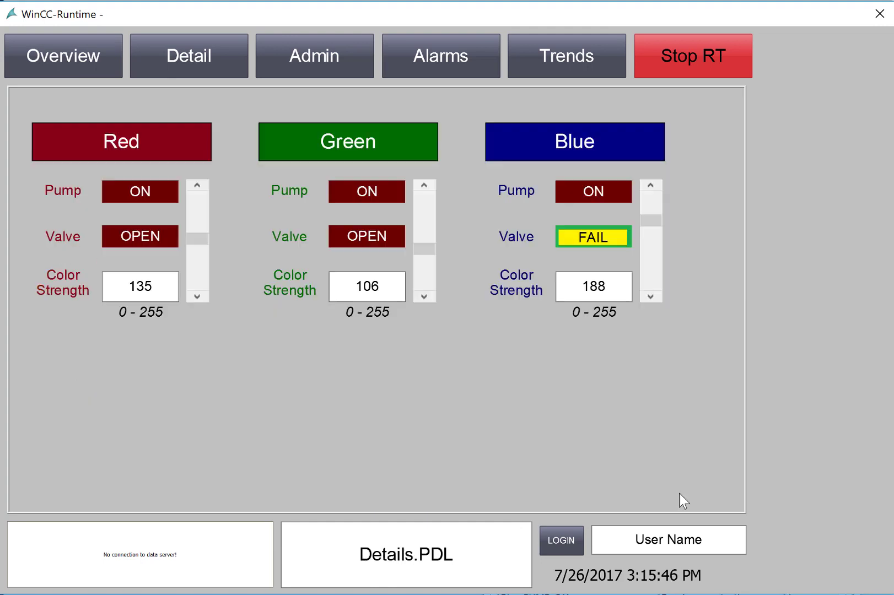
left_click(685, 590)
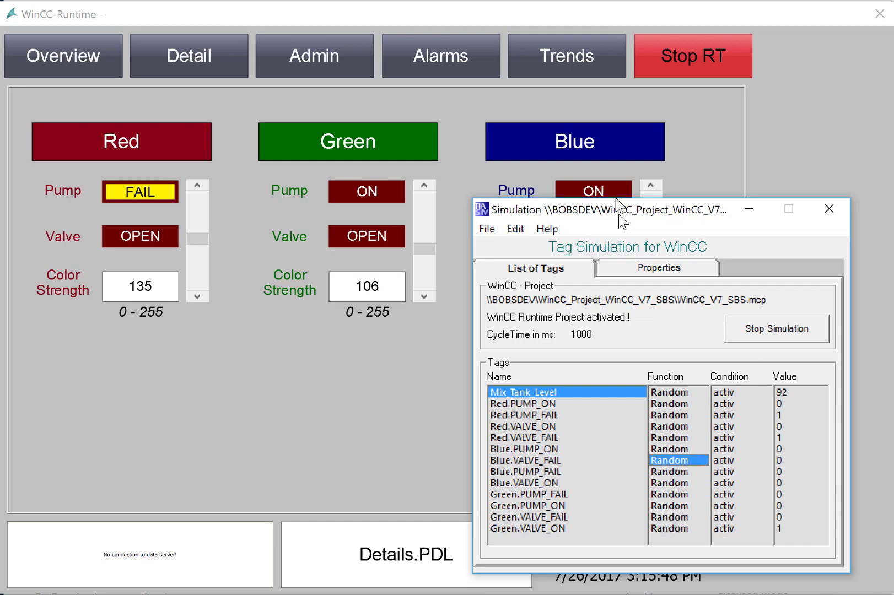